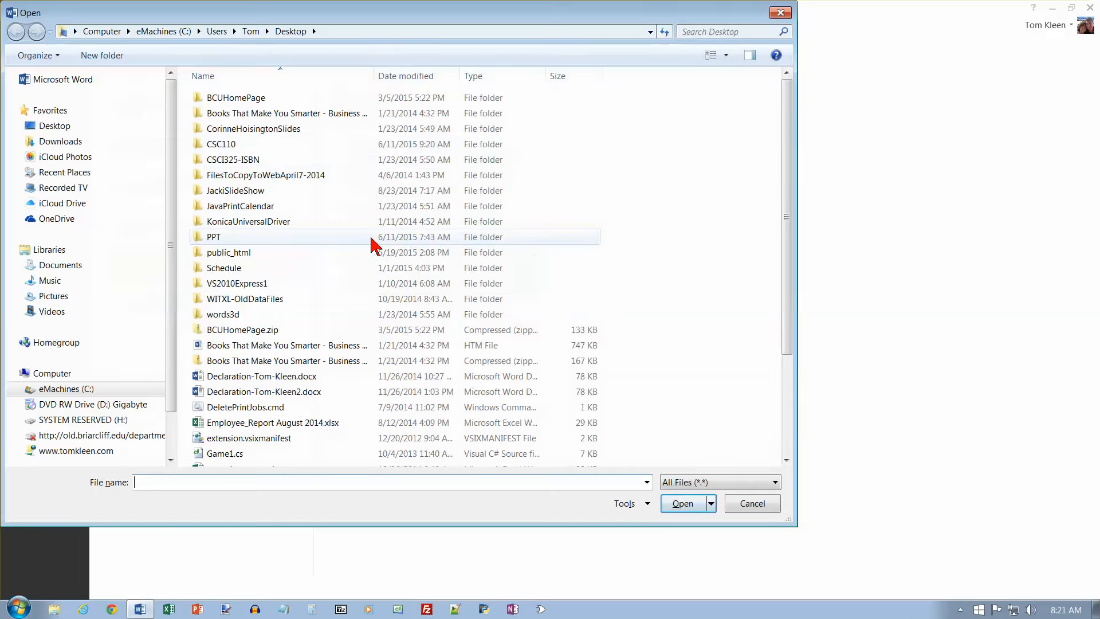
# Step: Open w03A_Quantitative_Technology.docx from the w03_student_data_files folder inside CSC110 on the Desktop
pyautogui.doubleClick(221, 147)
pyautogui.doubleClick(226, 130)
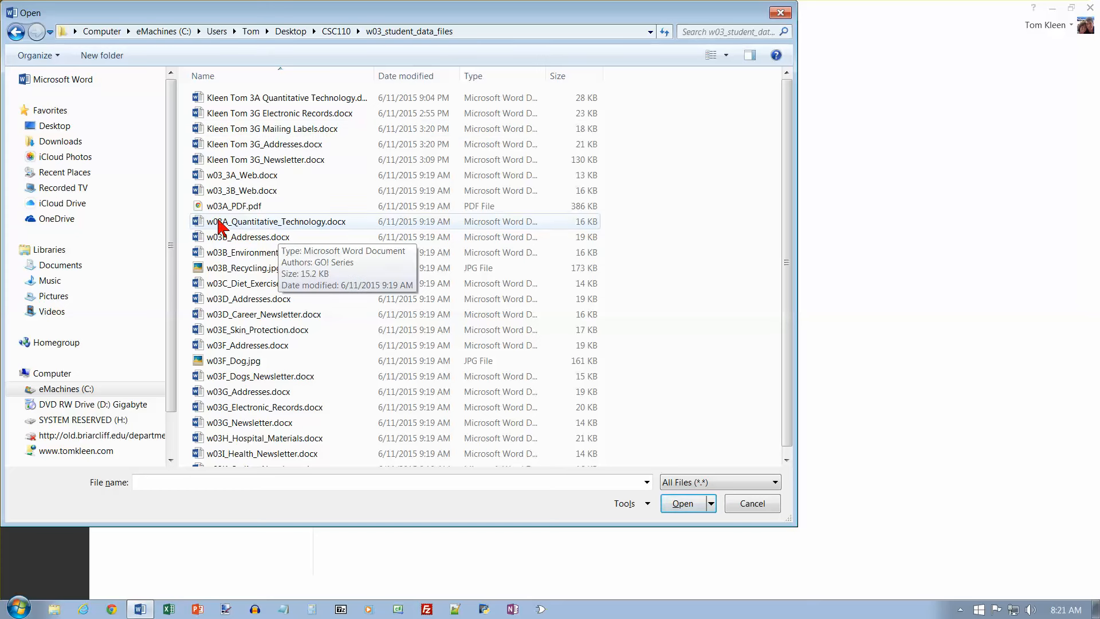
pyautogui.click(279, 228)
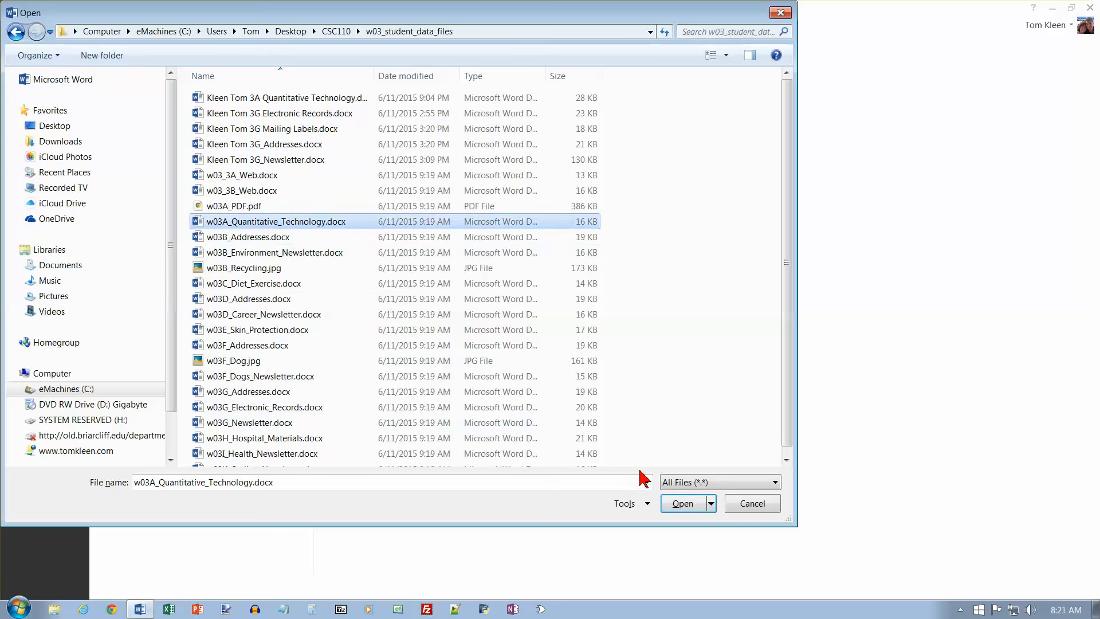
pyautogui.click(680, 504)
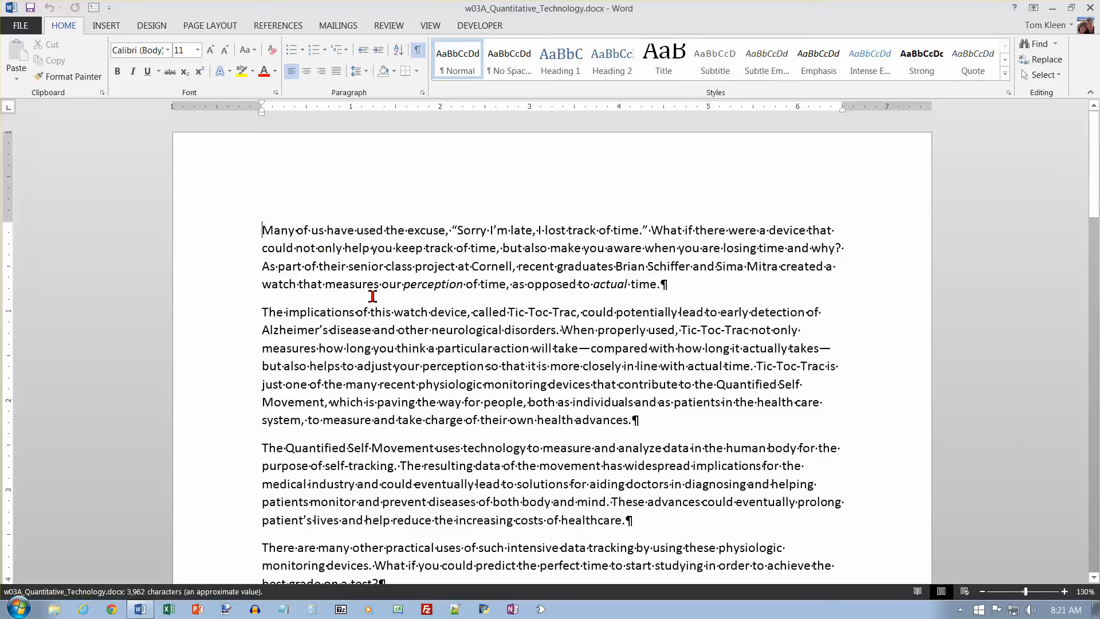
# Step: Save a copy in the w03_student_data_files folder, replacing "w0" in the file name with the student's last and first name before "3A_Quantitative_Technology"
pyautogui.click(23, 27)
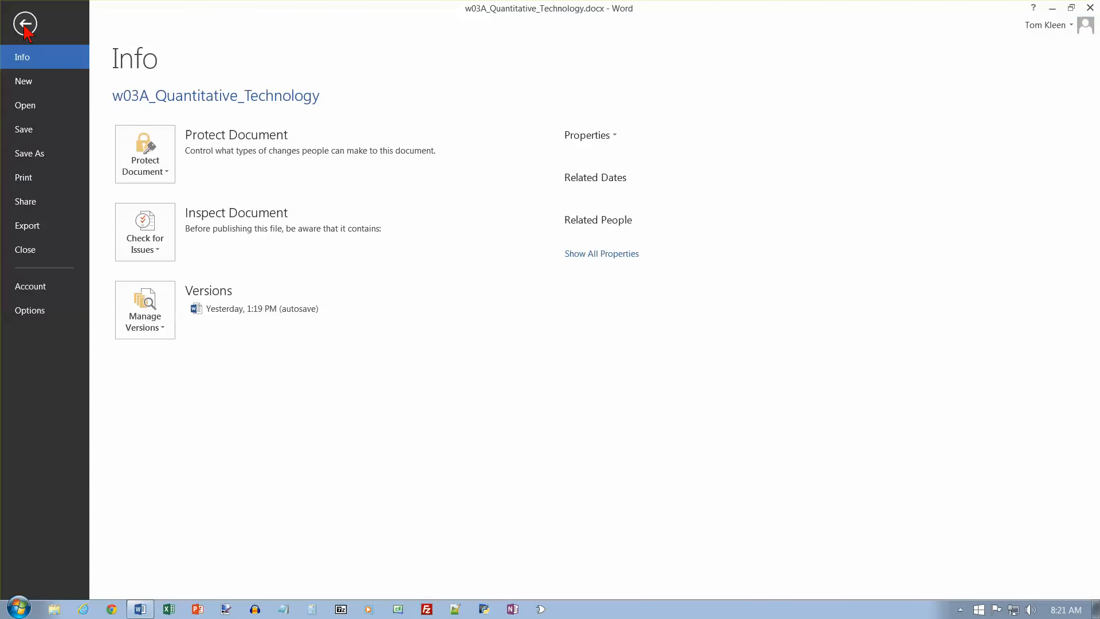
pyautogui.click(25, 160)
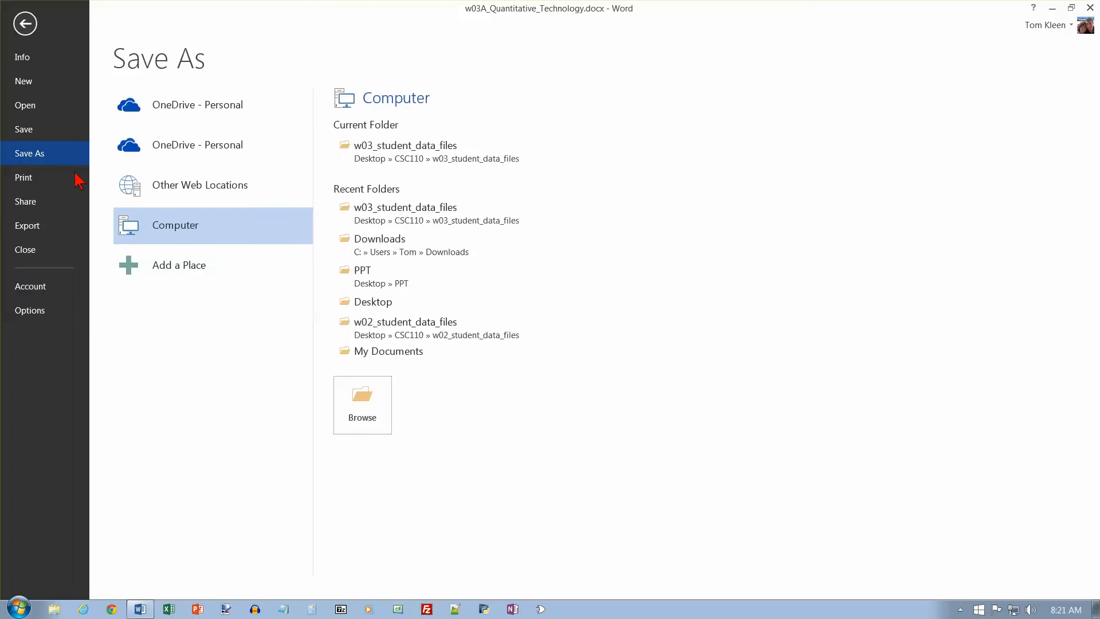
pyautogui.click(410, 160)
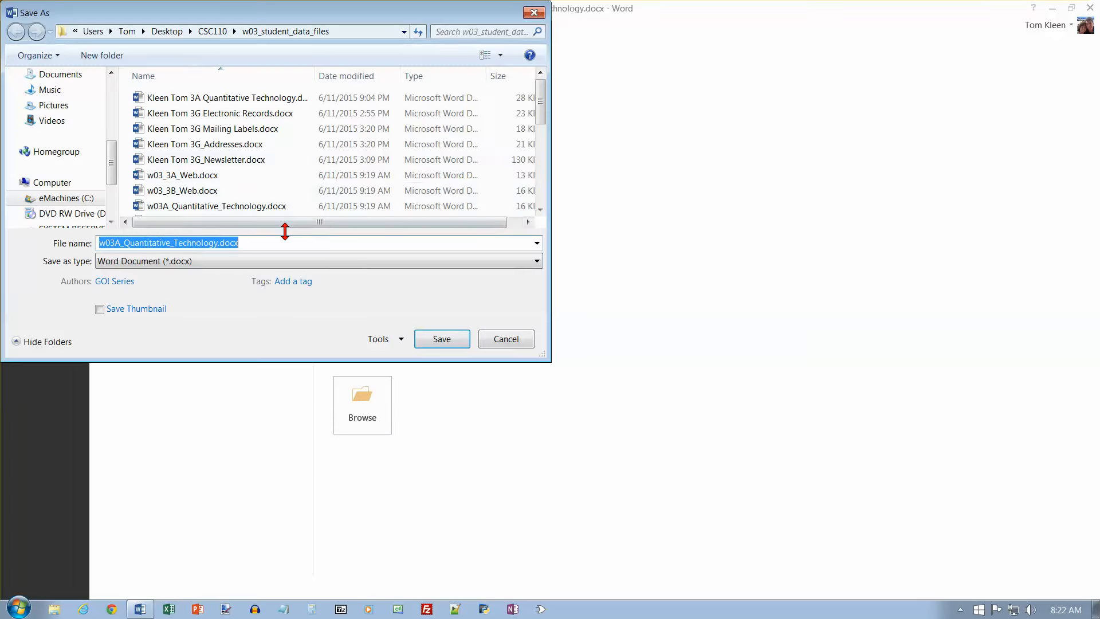
pyautogui.click(127, 243)
pyautogui.moveTo(111, 242); pyautogui.dragTo(91, 249)
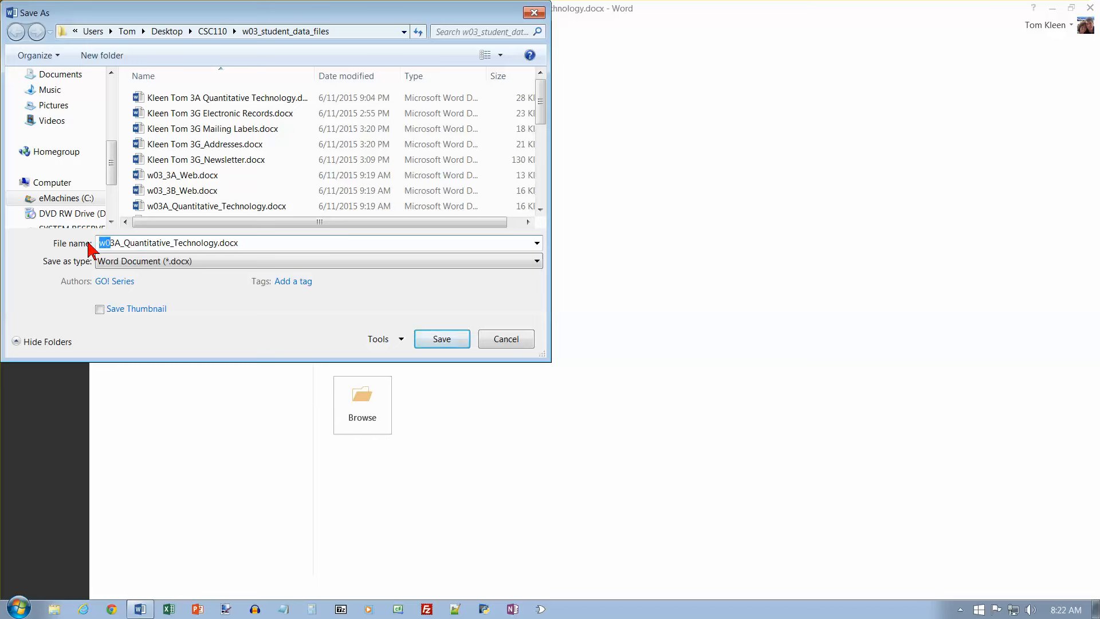
pyautogui.write('Kleen Tom')
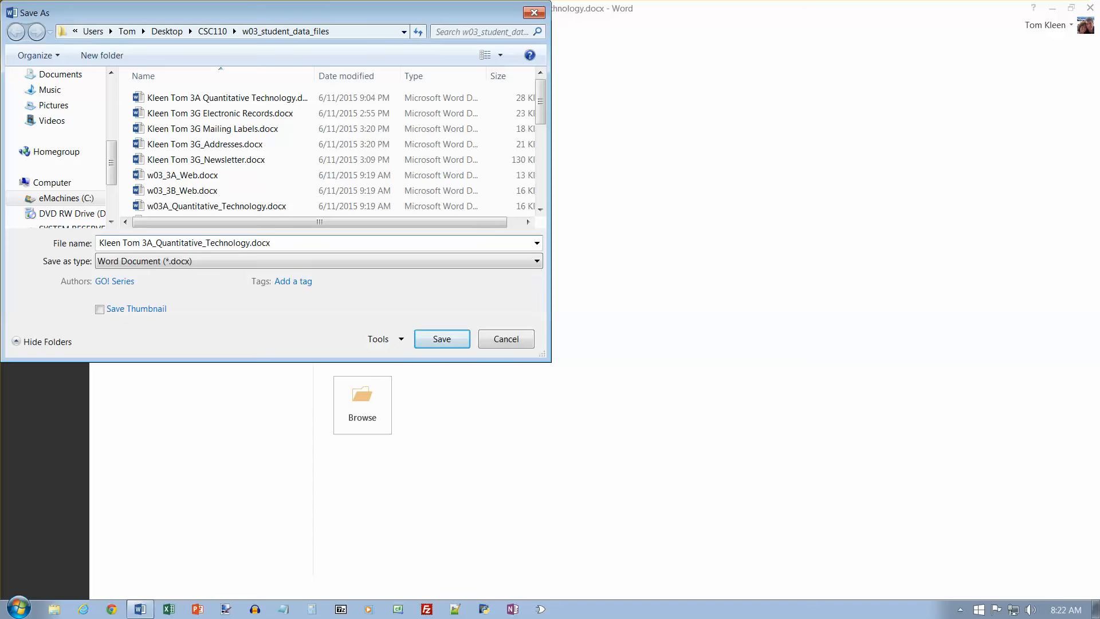
pyautogui.press('Return')
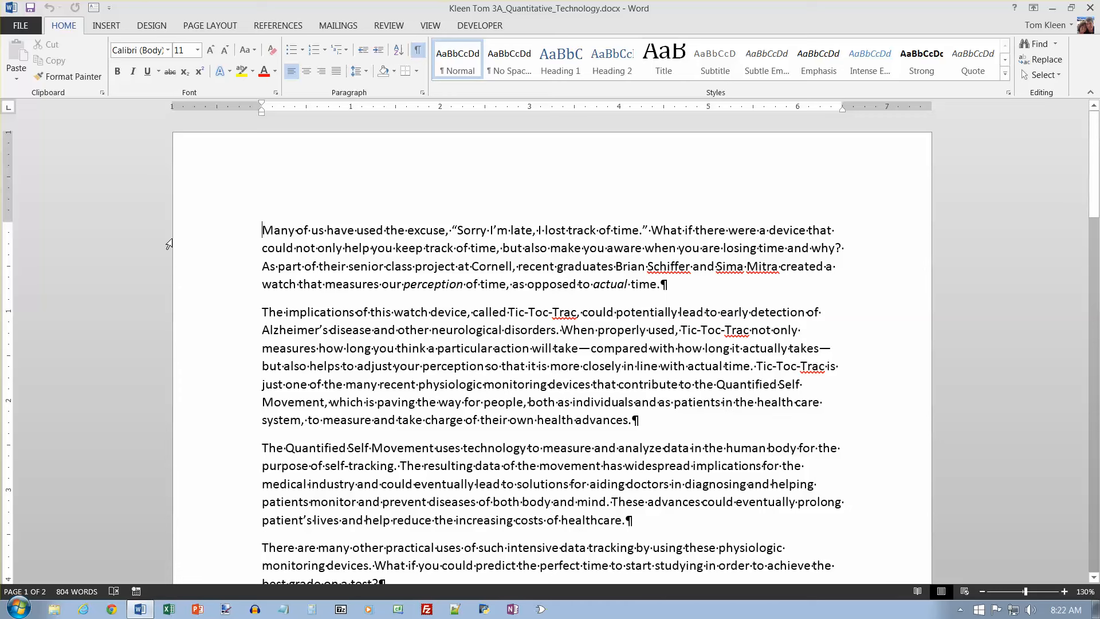
# Step: Set the whole document to 2.0 line spacing with 0 pt spacing after paragraphs
pyautogui.hotkey('ctrl', 'a')
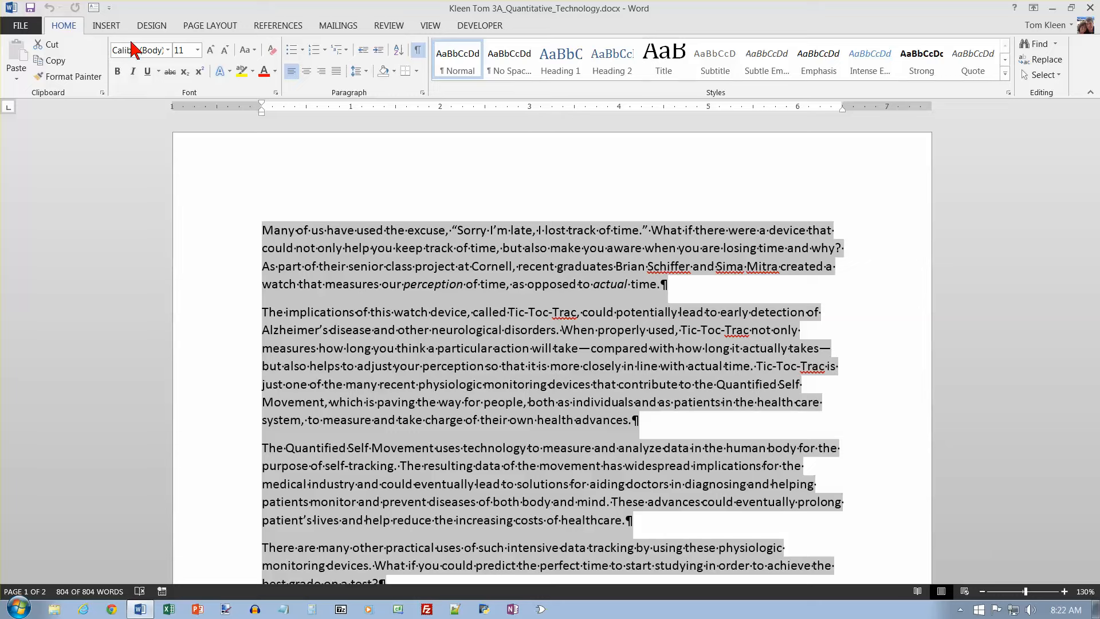
pyautogui.click(365, 72)
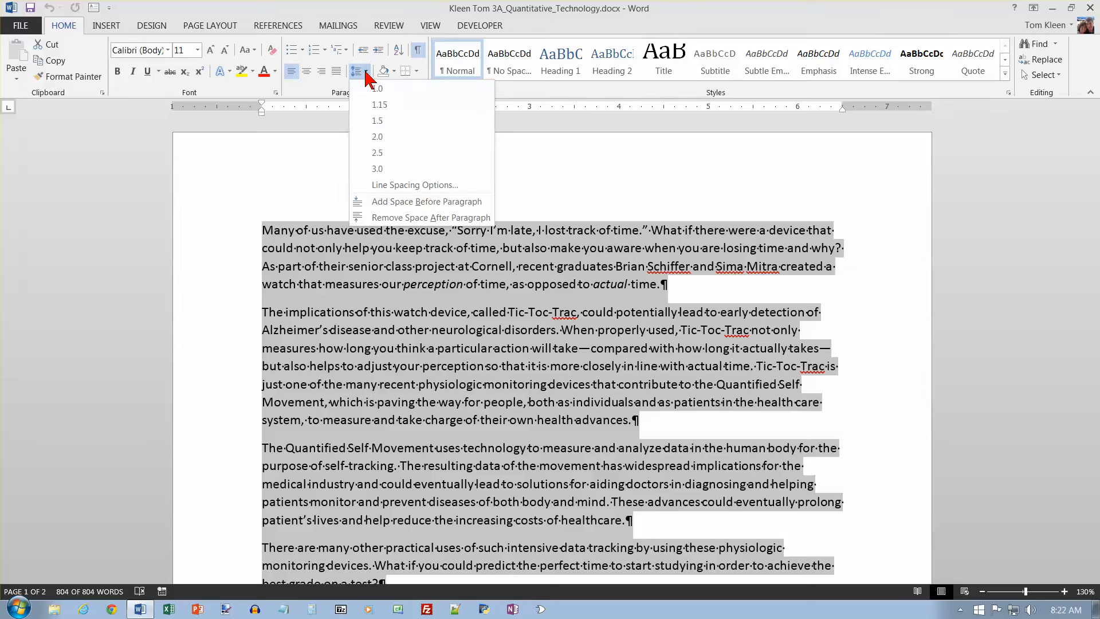
pyautogui.click(375, 144)
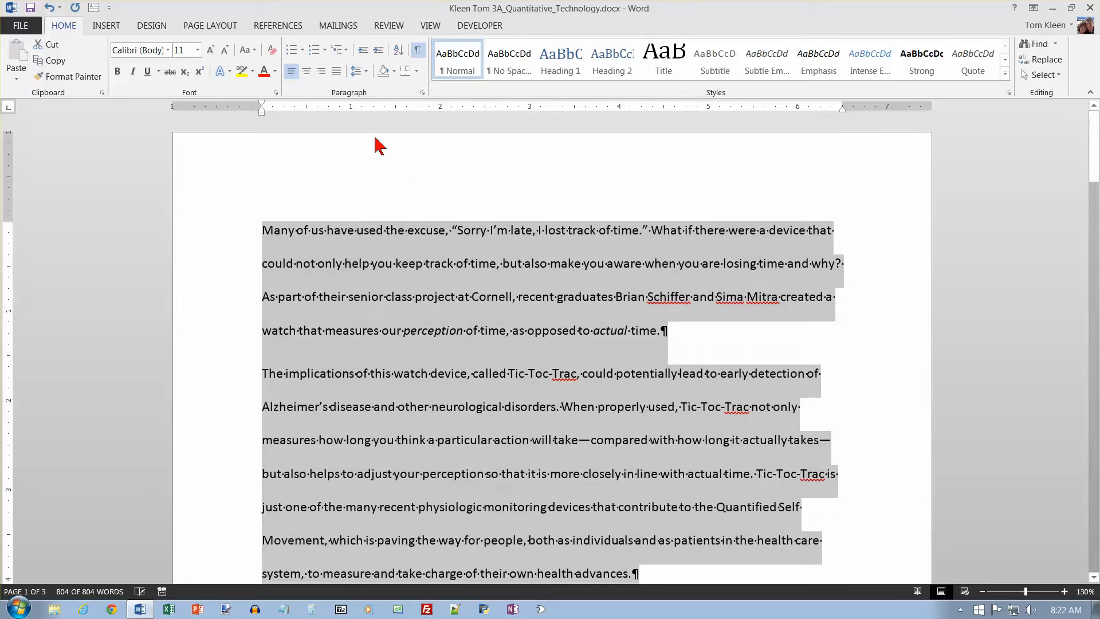
pyautogui.click(216, 27)
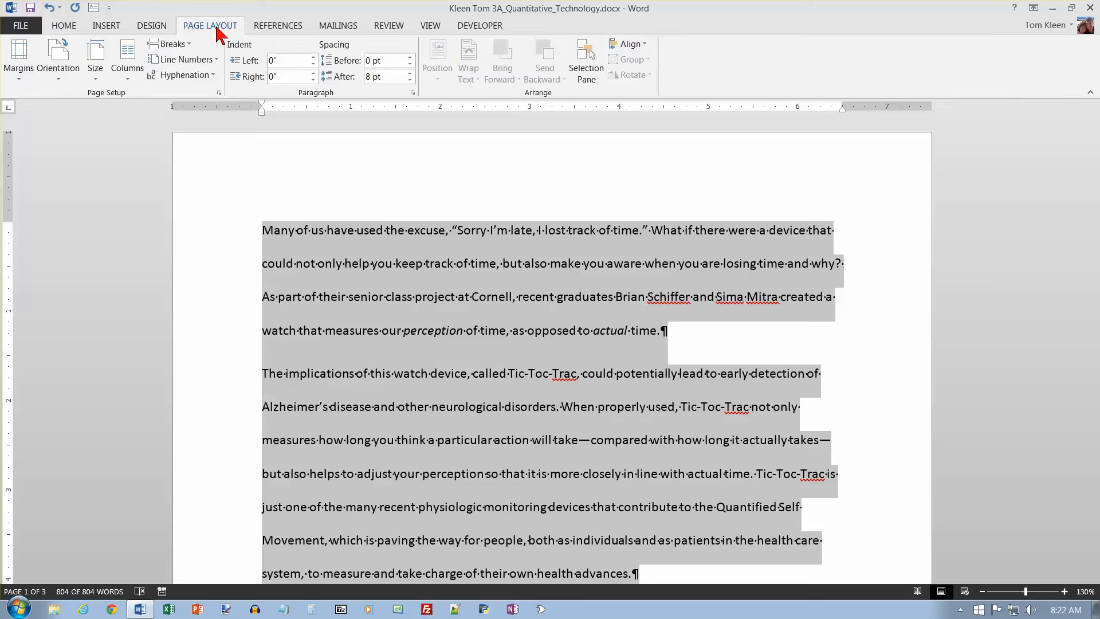
pyautogui.click(410, 80)
pyautogui.click(410, 80)
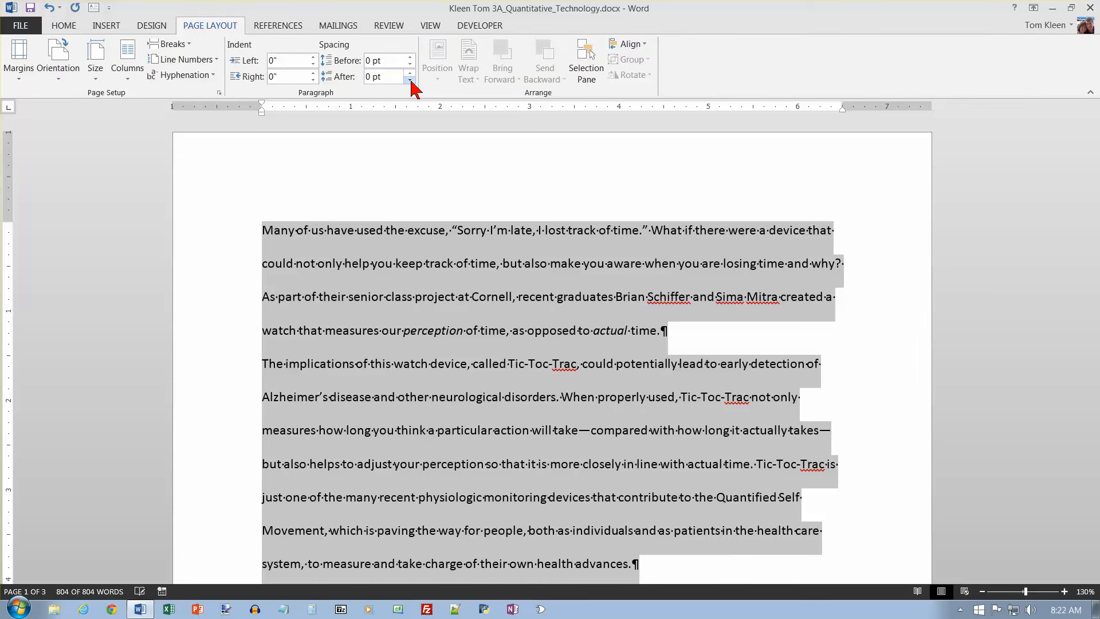
# Step: Add the paper author's full name and the instructor's title and name on separate lines above the first paragraph
pyautogui.click(412, 124)
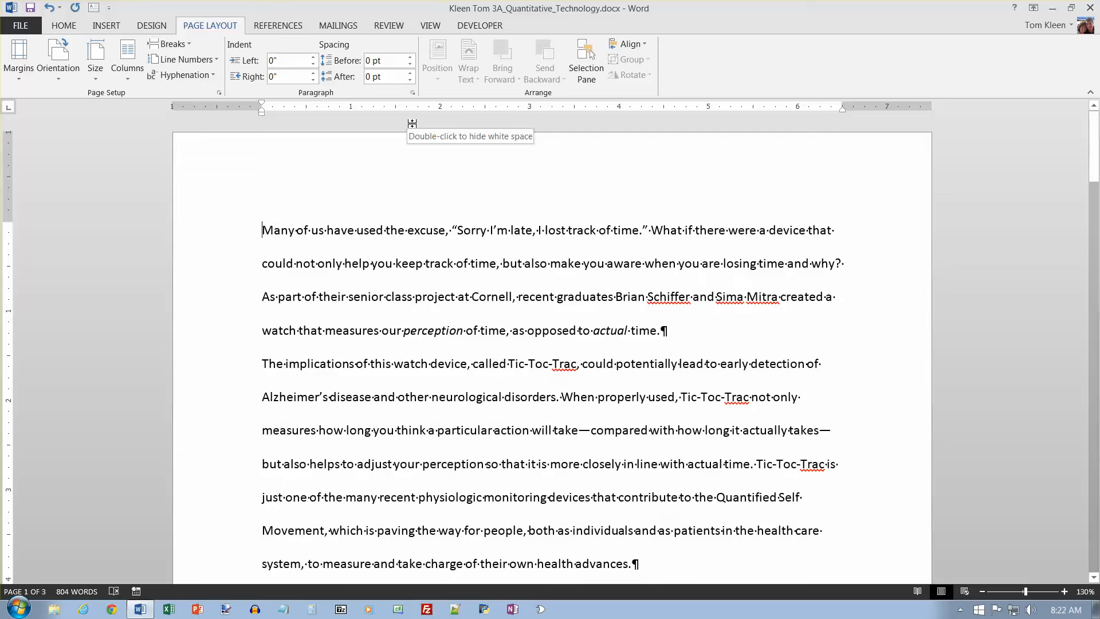
pyautogui.press('Return')
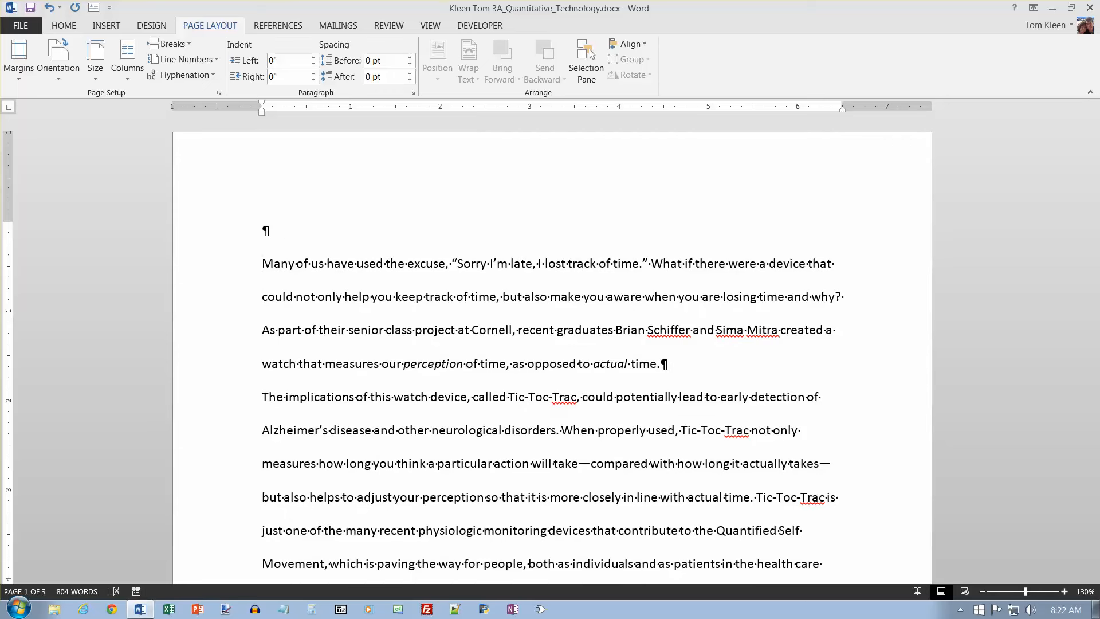
pyautogui.press('Up')
pyautogui.write('Gerard Foster')
pyautogui.press('Return')
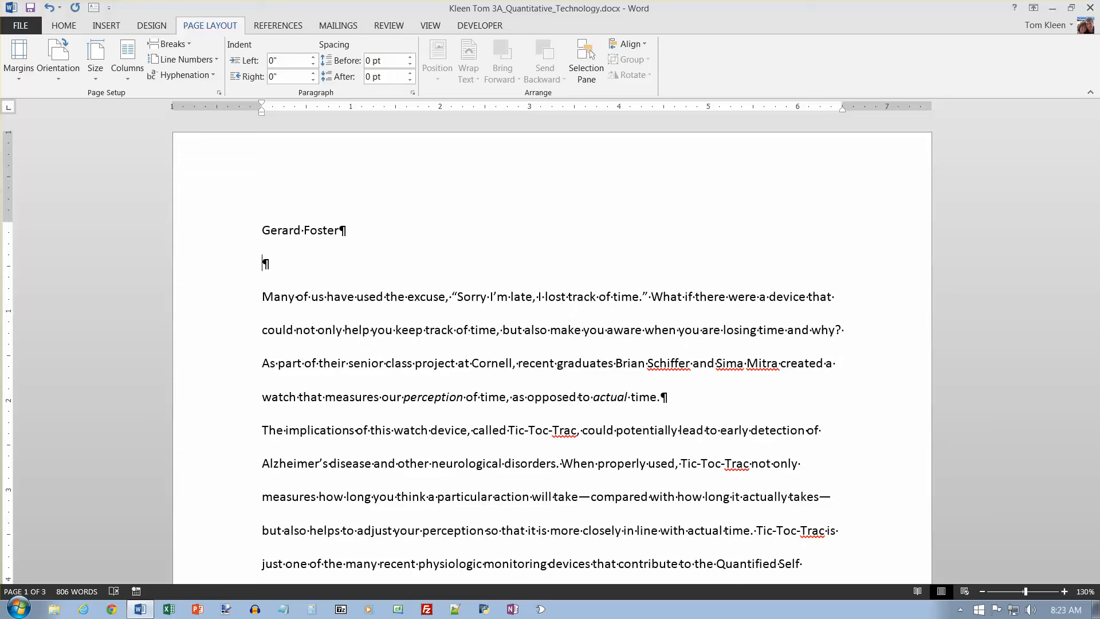
pyautogui.write('Dr. Hillary Kim')
pyautogui.press('Return')
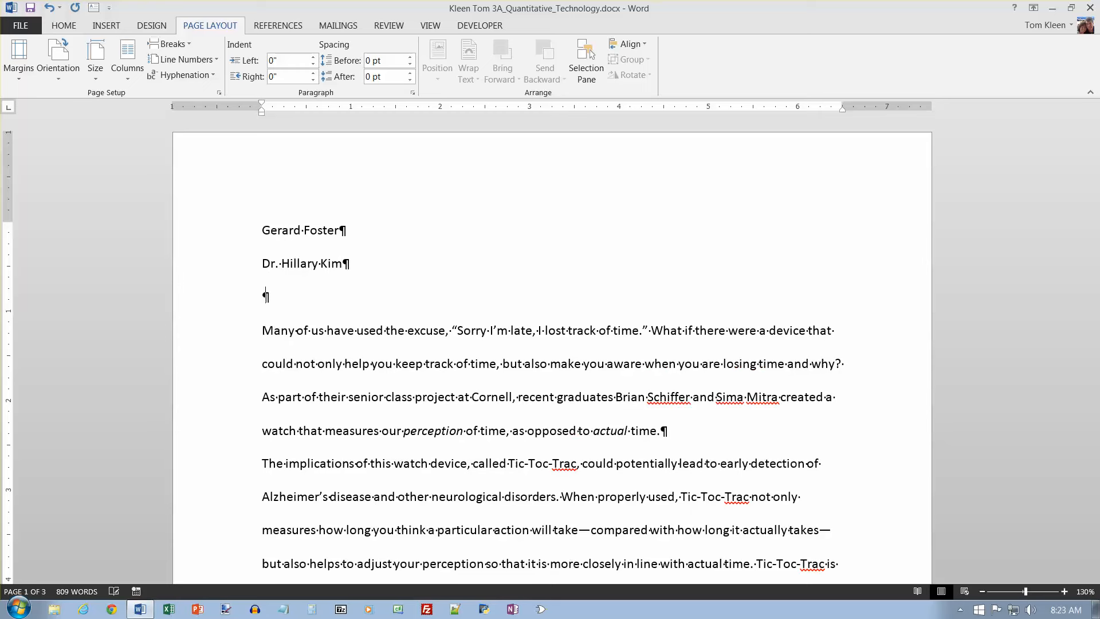
# Step: Add the course line "Biomedical Research 617" and the date line "February 15, 2016" below the instructor's name
pyautogui.write('Biomedical Research 617')
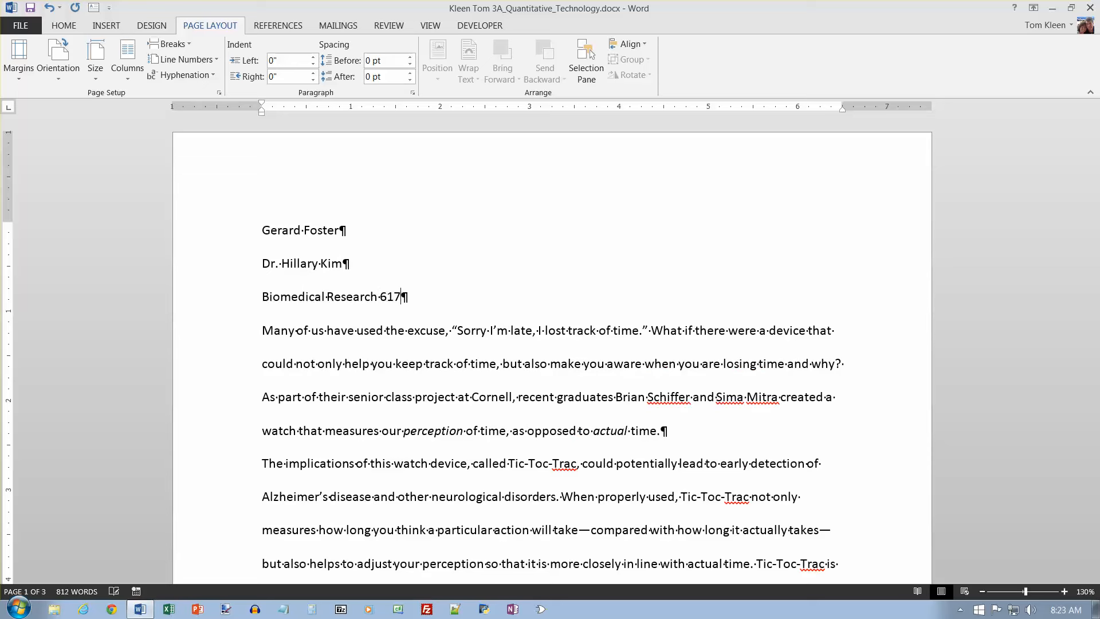
pyautogui.press('Return')
pyautogui.write('February ')
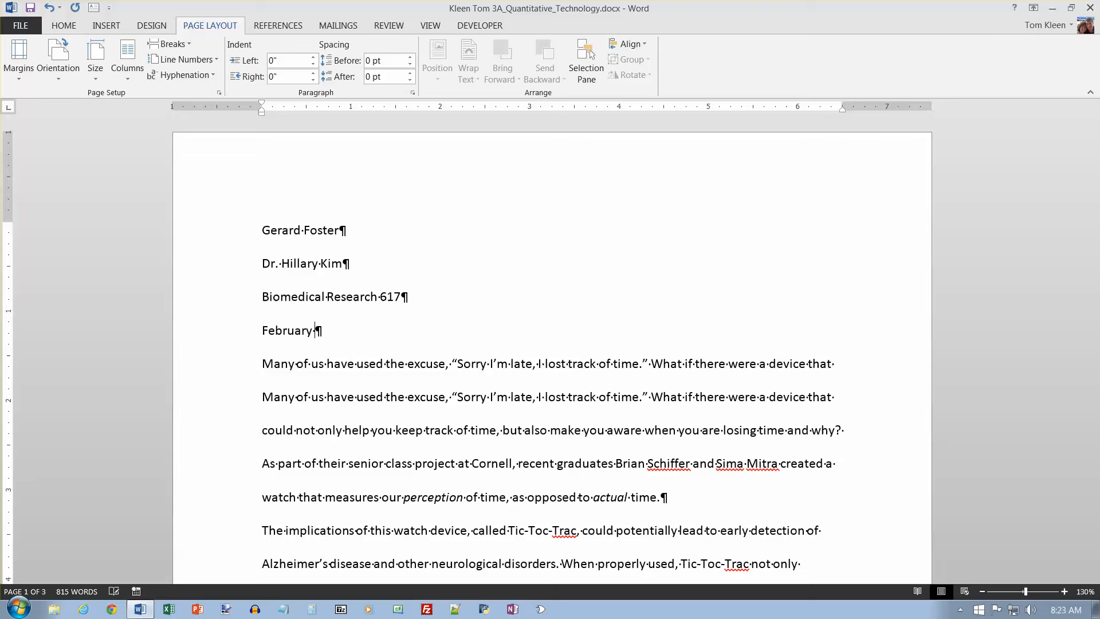
pyautogui.write('15, 2016 Quantified Self Mo')
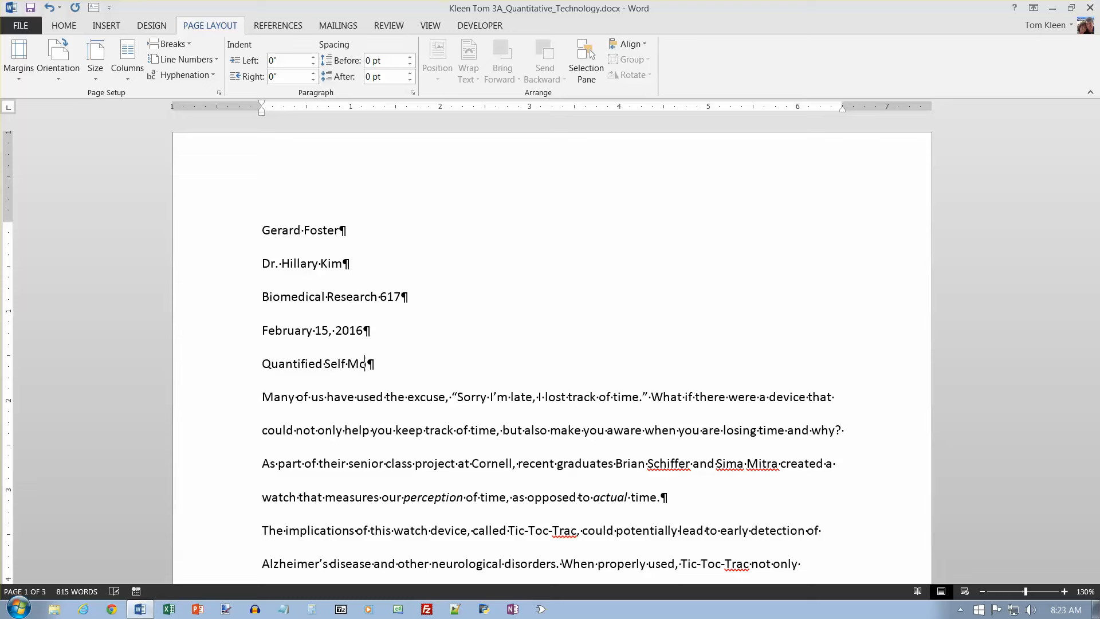
pyautogui.write('vement Gains M')
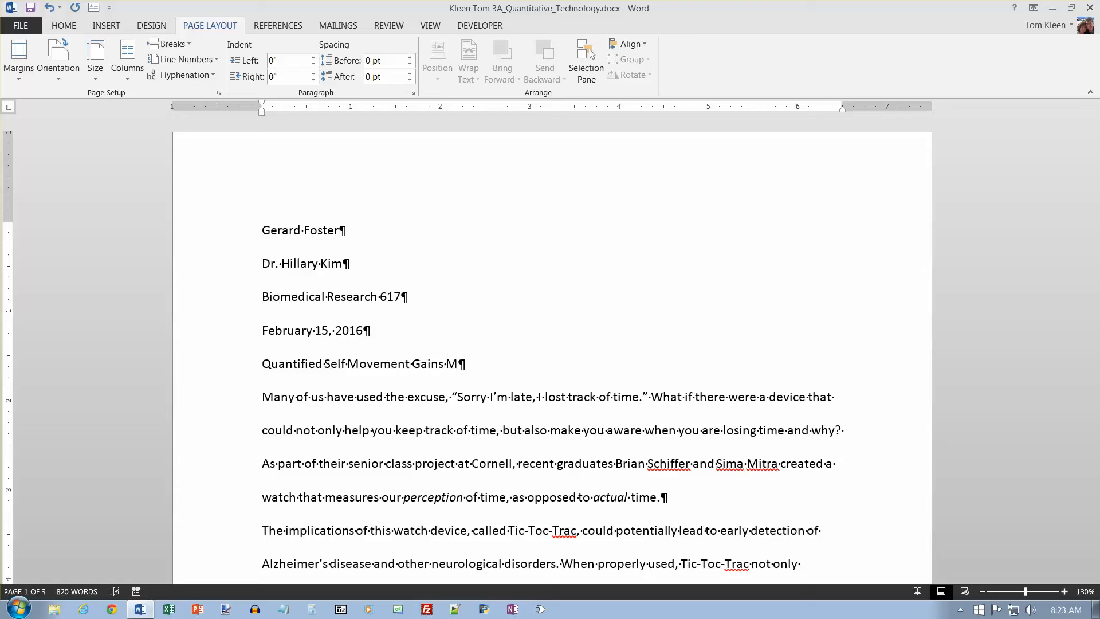
pyautogui.write('omentum')
# Step: Add the centered title "Quantified Self Movement Gains Momentum" below the date line and save the document
pyautogui.hotkey('ctrl', 'e')
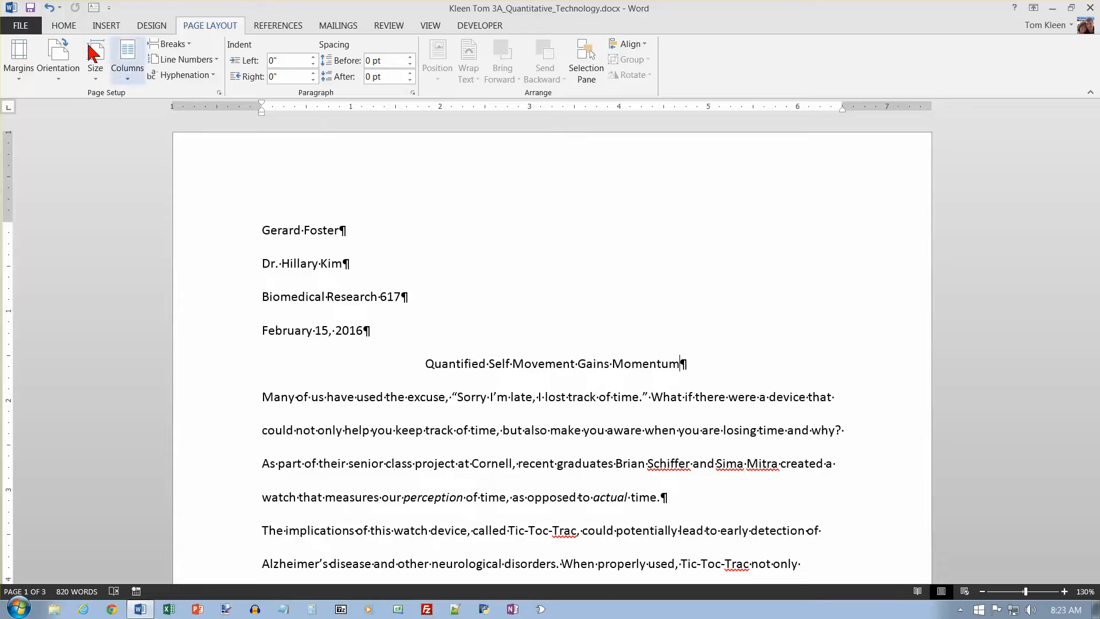
pyautogui.click(30, 9)
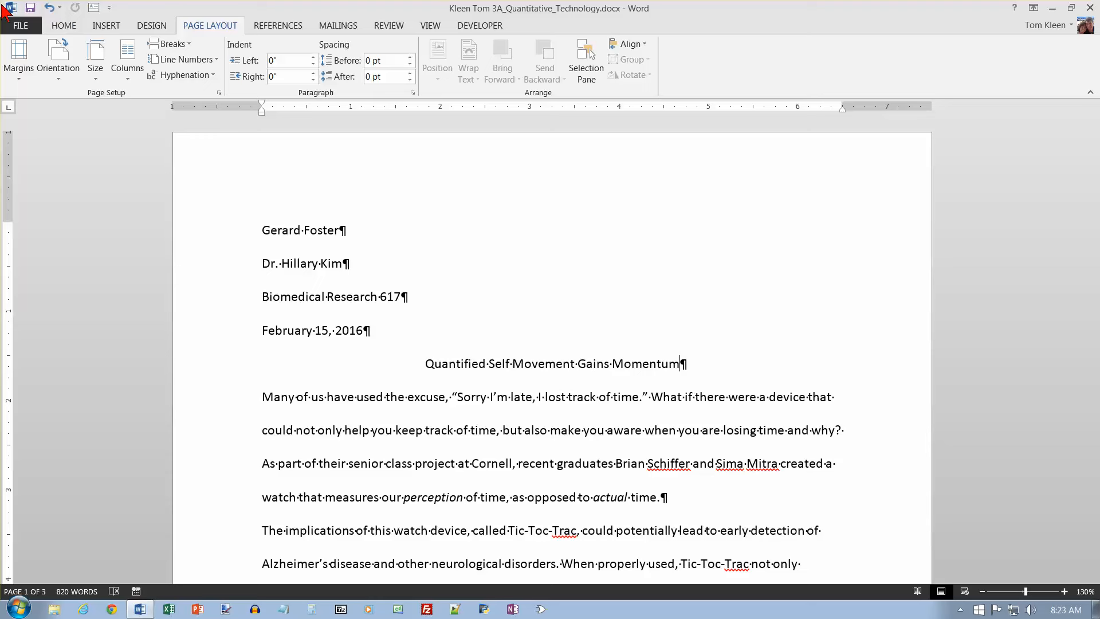
# Step: Enter the author's surname in the page header, followed by a Plain Number page number at the current position
pyautogui.click(106, 25)
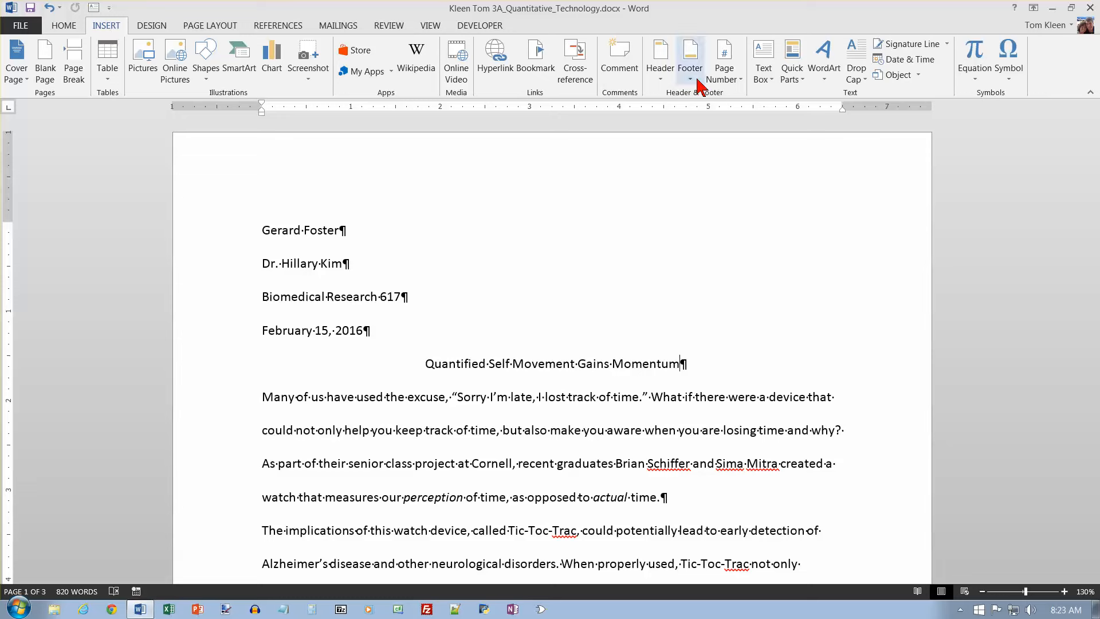
pyautogui.click(660, 63)
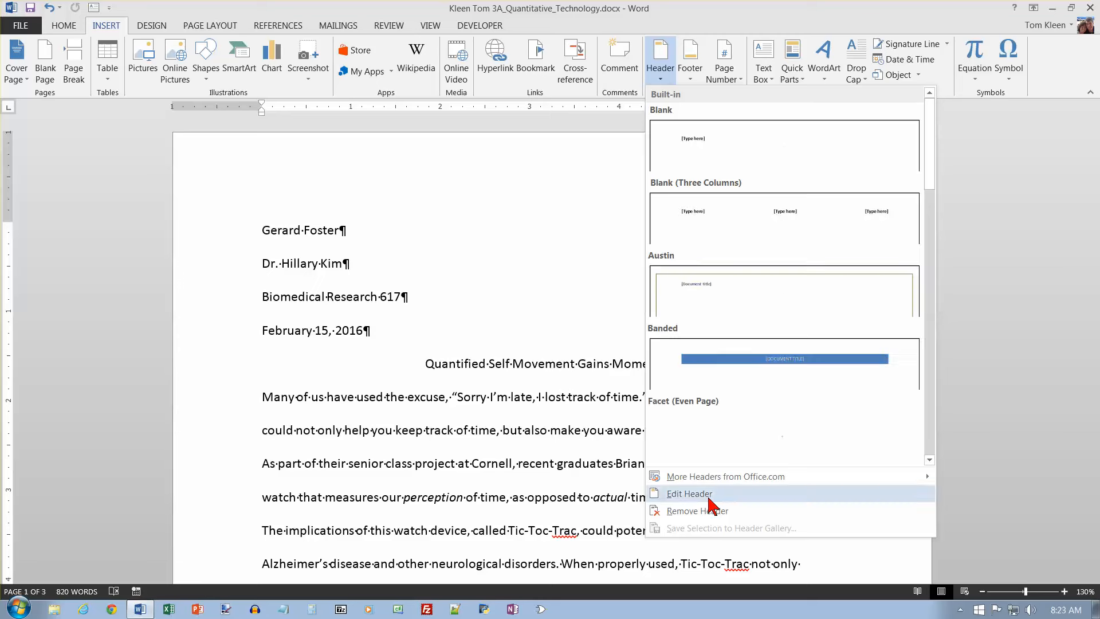
pyautogui.click(710, 495)
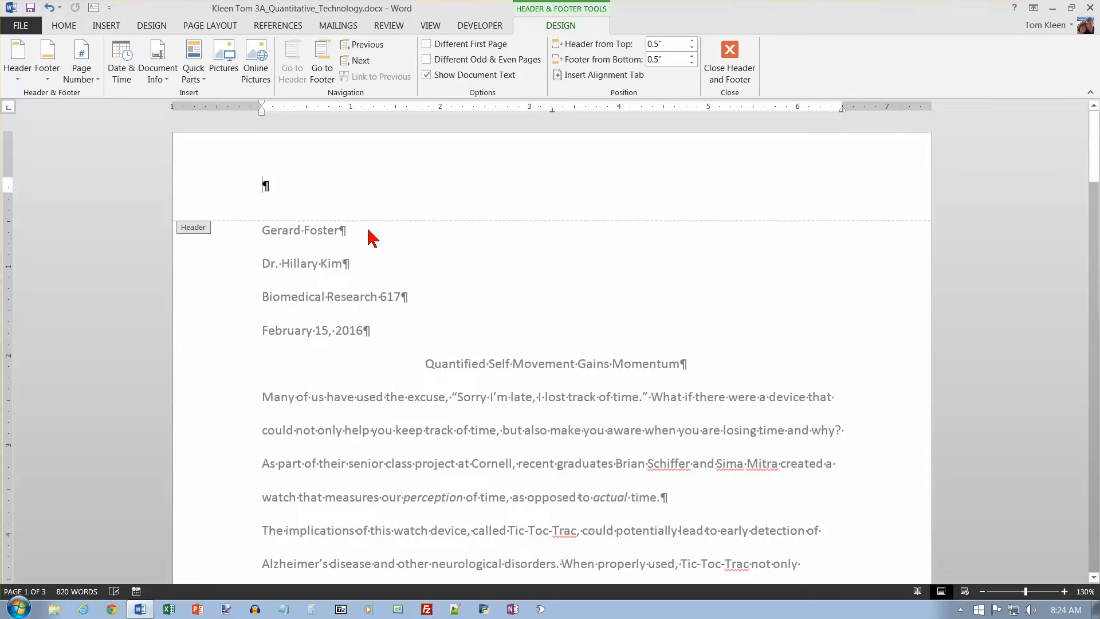
pyautogui.write('Foster')
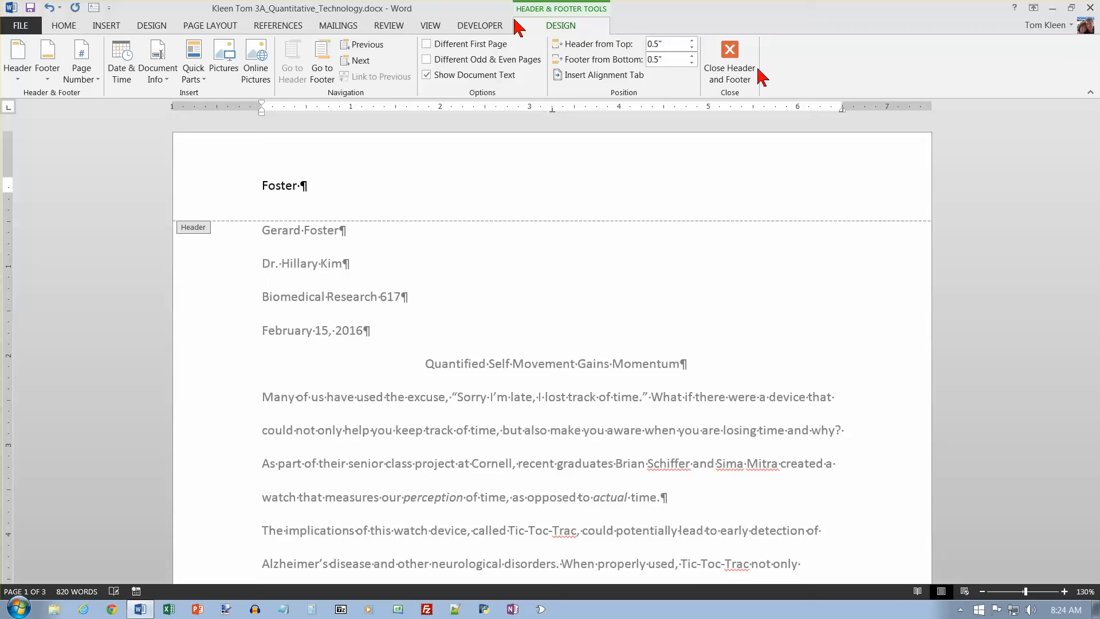
pyautogui.click(98, 83)
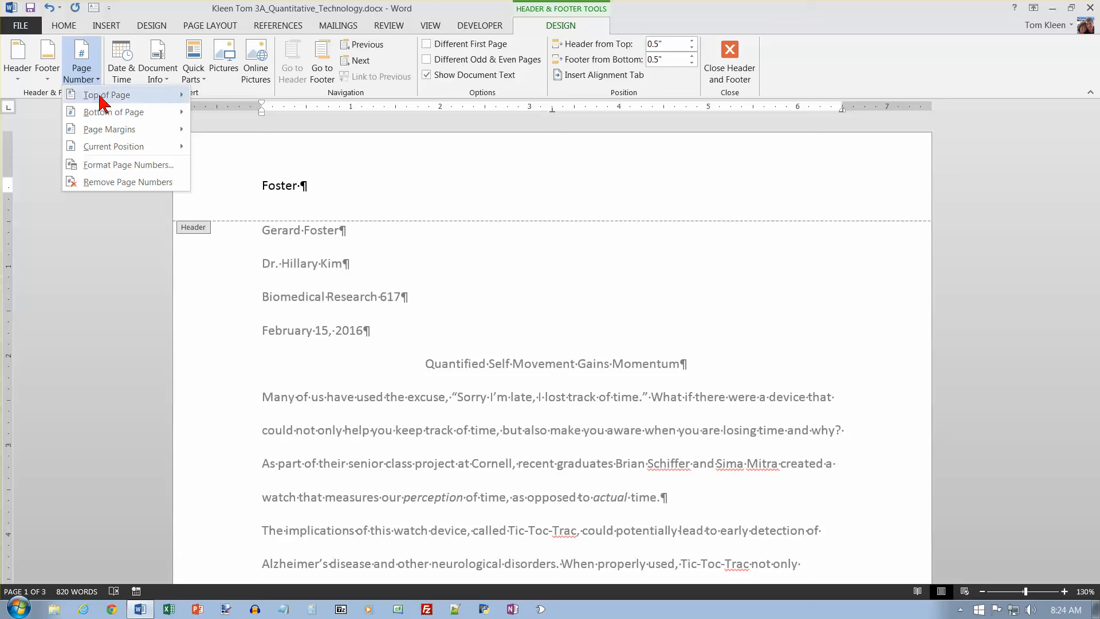
pyautogui.moveTo(116, 147)
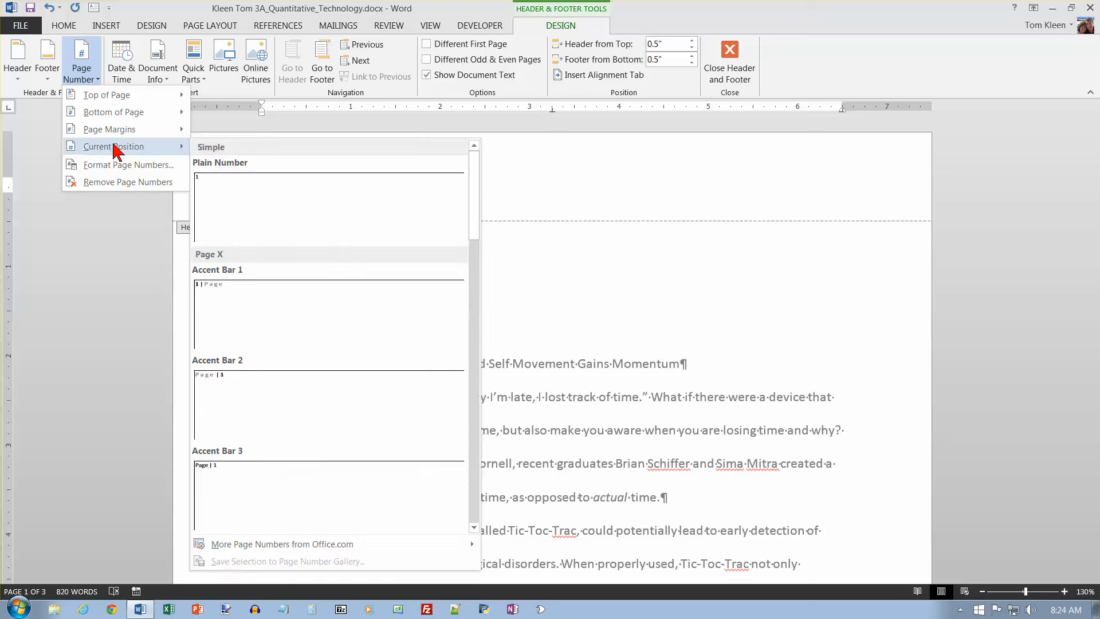
pyautogui.click(240, 199)
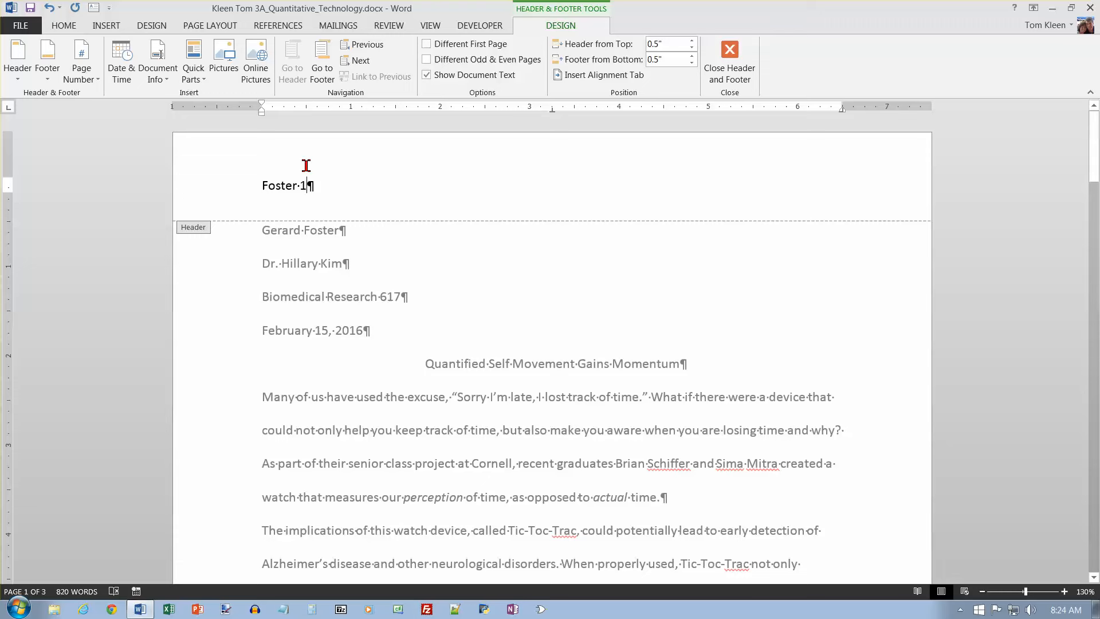
# Step: Right-align the header text and return to the body, placing the cursor before "Many of us have used the excuse"
pyautogui.click(66, 26)
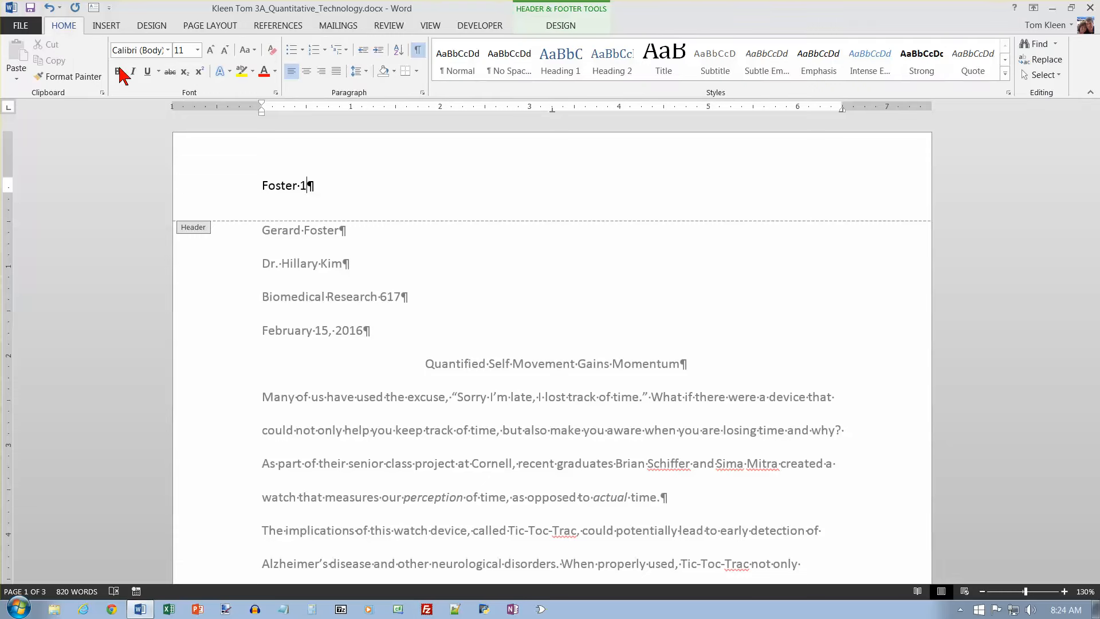
pyautogui.click(322, 71)
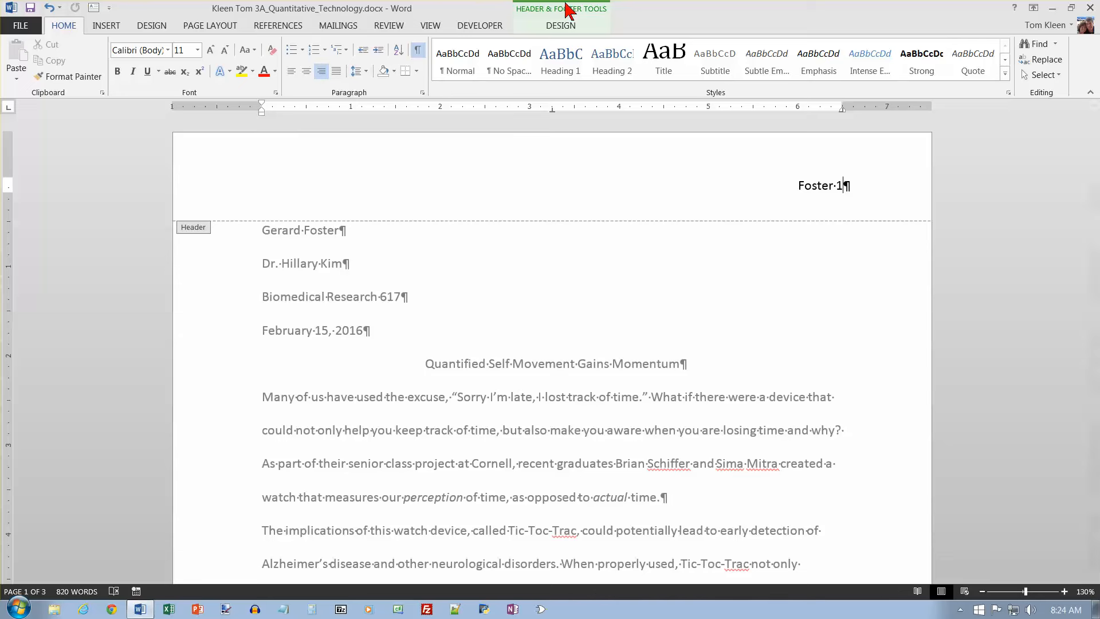
pyautogui.doubleClick(360, 294)
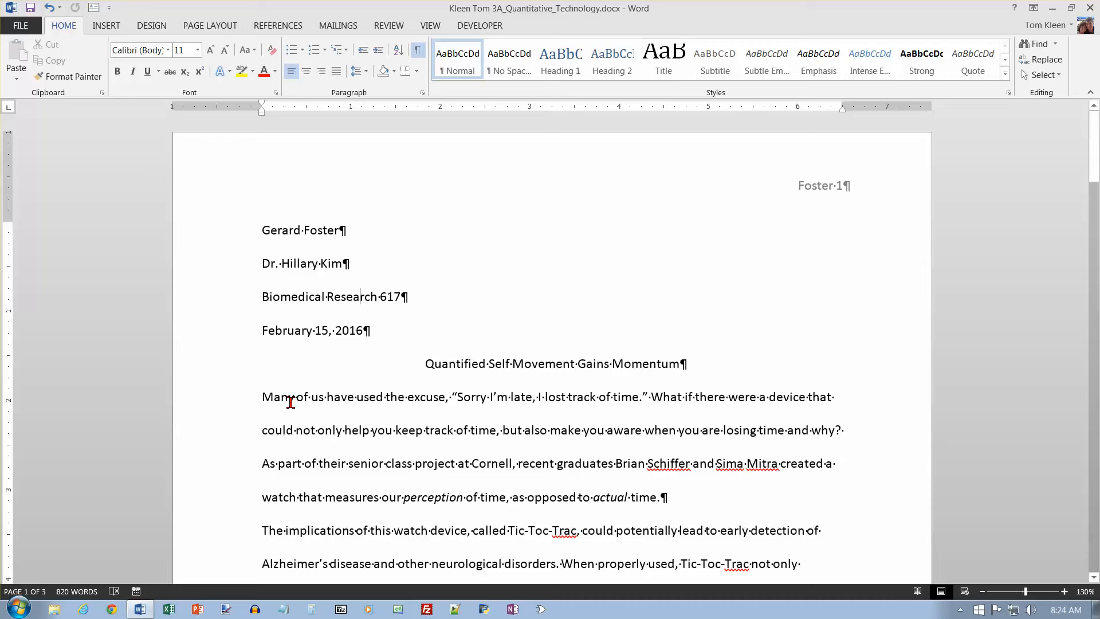
pyautogui.click(259, 400)
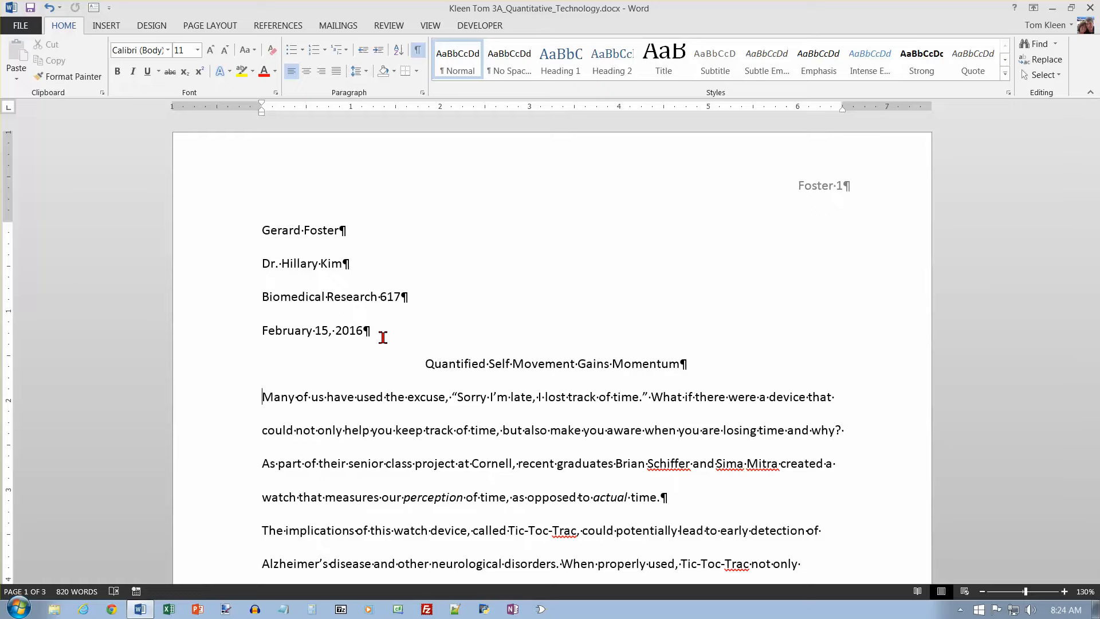
# Step: Select the body text from "Many of us have used the excuse" to the document's end and apply a first-line indent
pyautogui.hotkey('shift', 'Down')
pyautogui.hotkey('shift', 'Down')
pyautogui.hotkey('shift', 'Down')
pyautogui.hotkey('shift', 'Down')
pyautogui.hotkey('shift', 'Down')
pyautogui.hotkey('shift', 'Down')
pyautogui.hotkey('shift', 'Down')
pyautogui.hotkey('shift', 'Down')
pyautogui.hotkey('shift', 'Down')
pyautogui.hotkey('shift', 'Down')
pyautogui.hotkey('shift', 'Down')
pyautogui.hotkey('shift', 'Down')
pyautogui.hotkey('shift', 'Down')
pyautogui.hotkey('shift', 'Down')
pyautogui.hotkey('shift', 'Down')
pyautogui.hotkey('shift', 'Down')
pyautogui.hotkey('shift', 'Down')
pyautogui.hotkey('shift', 'Down')
pyautogui.hotkey('shift', 'Down')
pyautogui.hotkey('shift', 'Down')
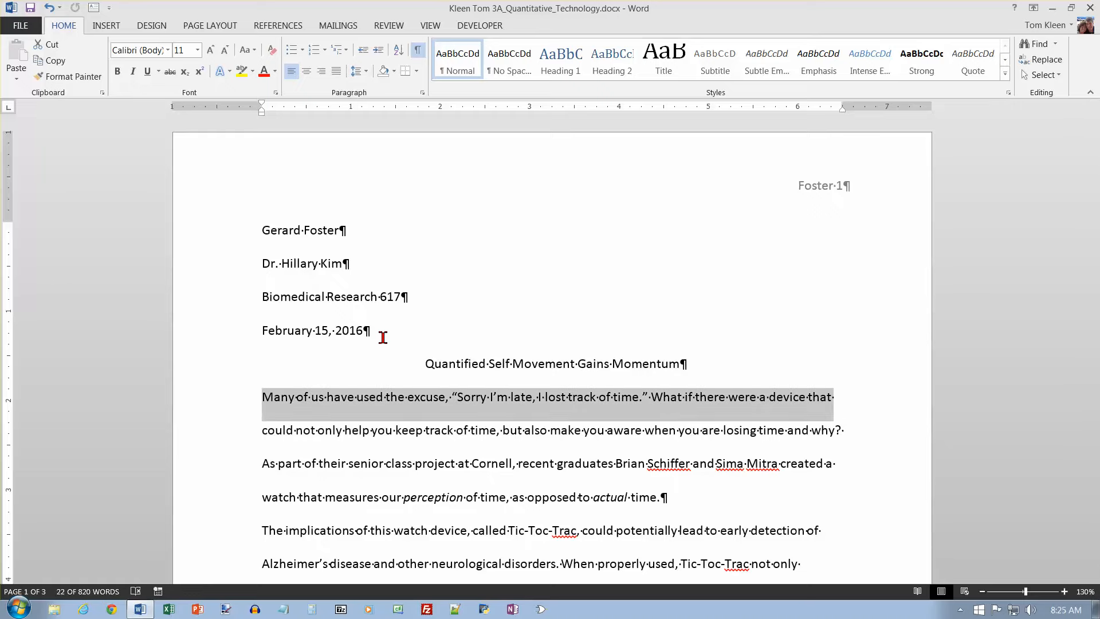
pyautogui.hotkey('ctrl', 'shift', 'End')
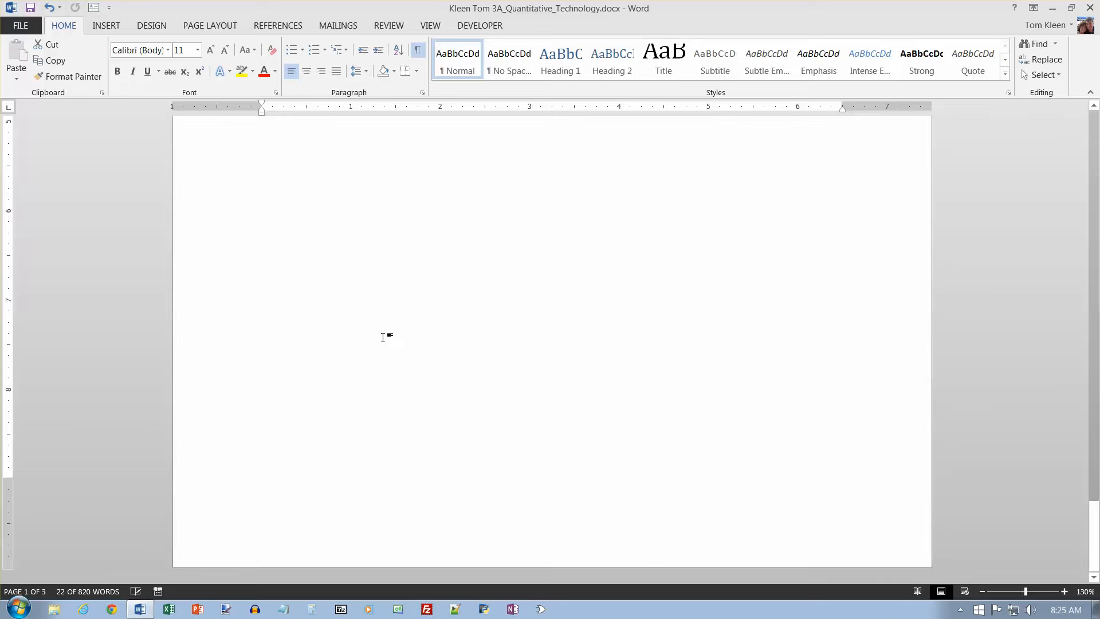
pyautogui.scroll(6, 376, 338)
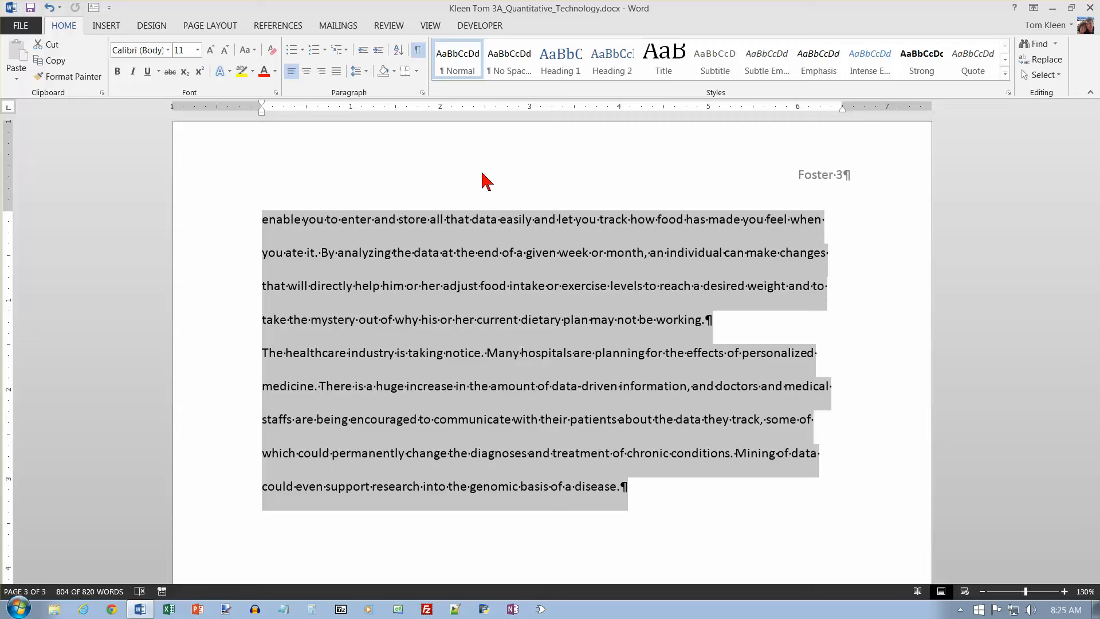
pyautogui.click(422, 93)
pyautogui.moveTo(451, 102); pyautogui.dragTo(452, 123)
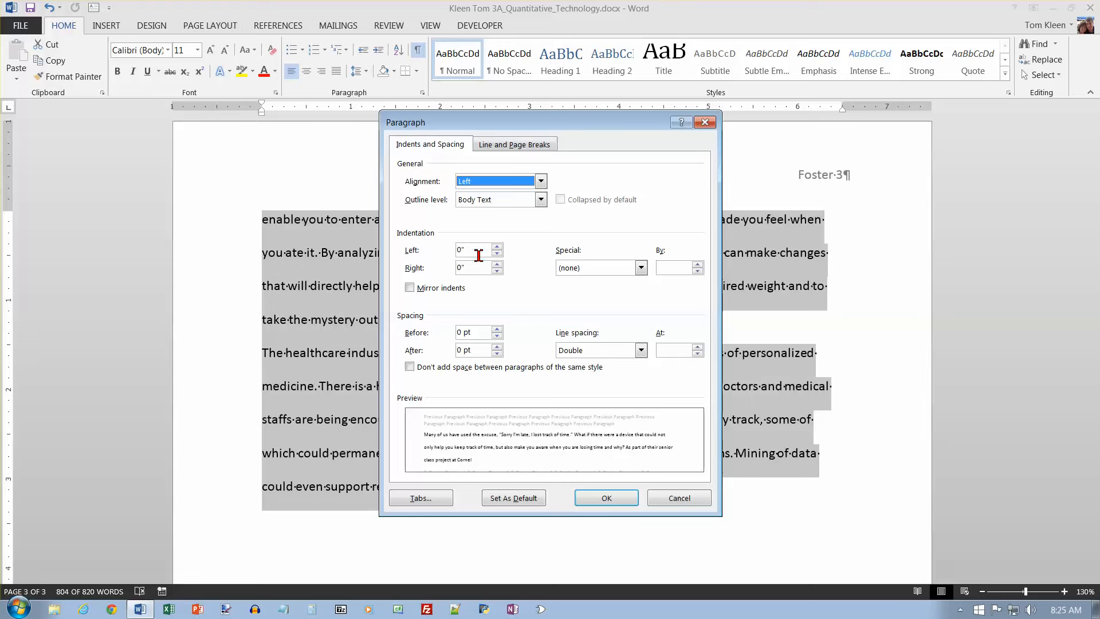
pyautogui.click(641, 267)
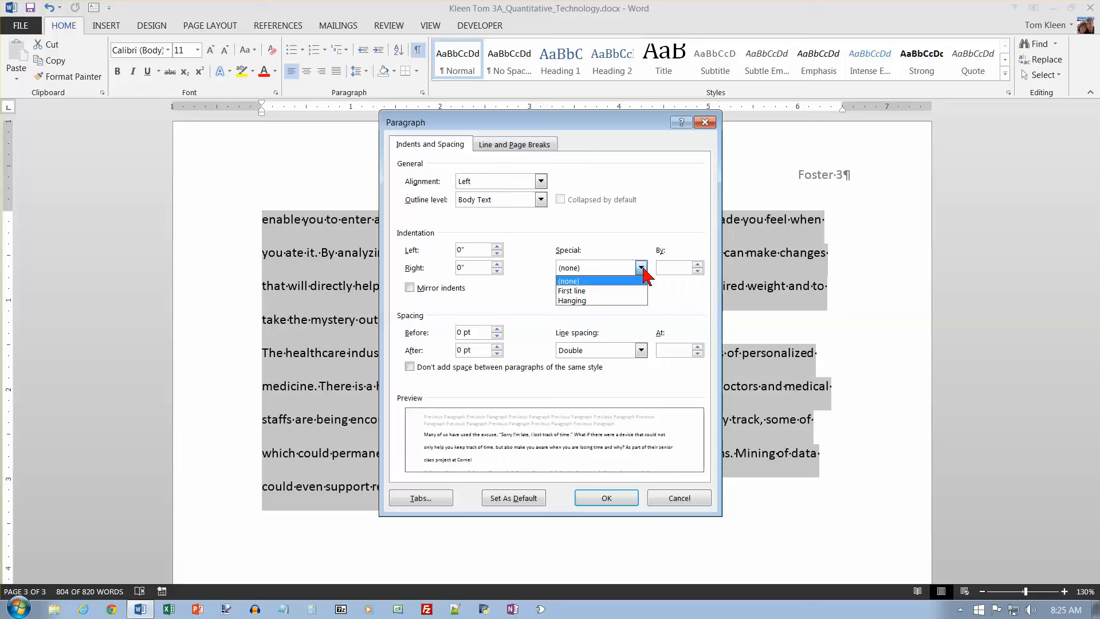
pyautogui.click(617, 291)
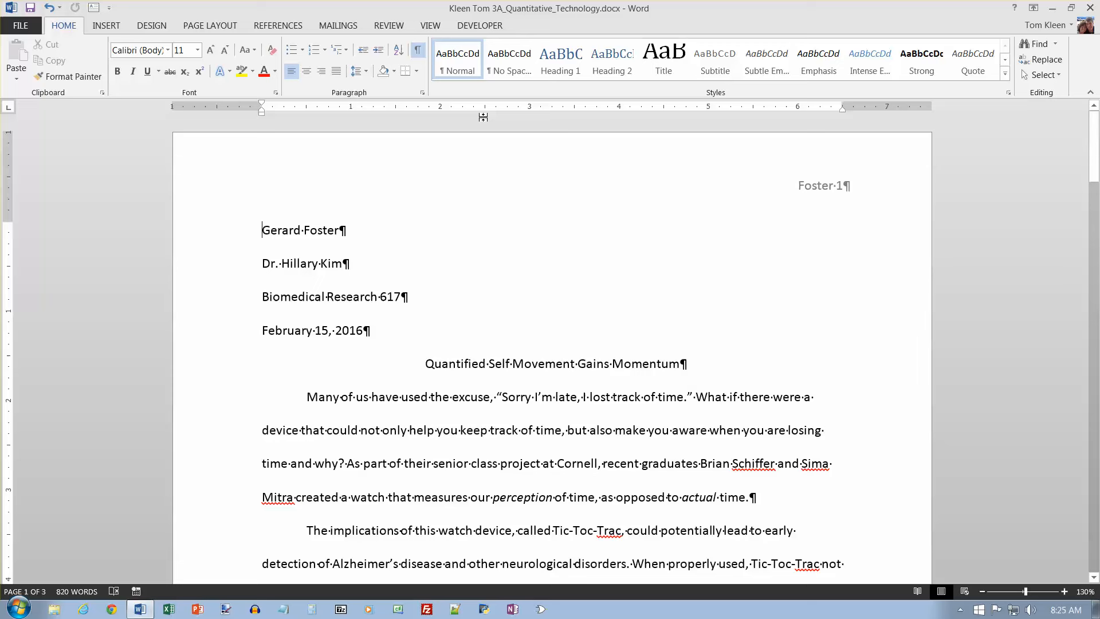
# Step: Insert the document's file name in the page footer, return to the body and save the document
pyautogui.click(113, 27)
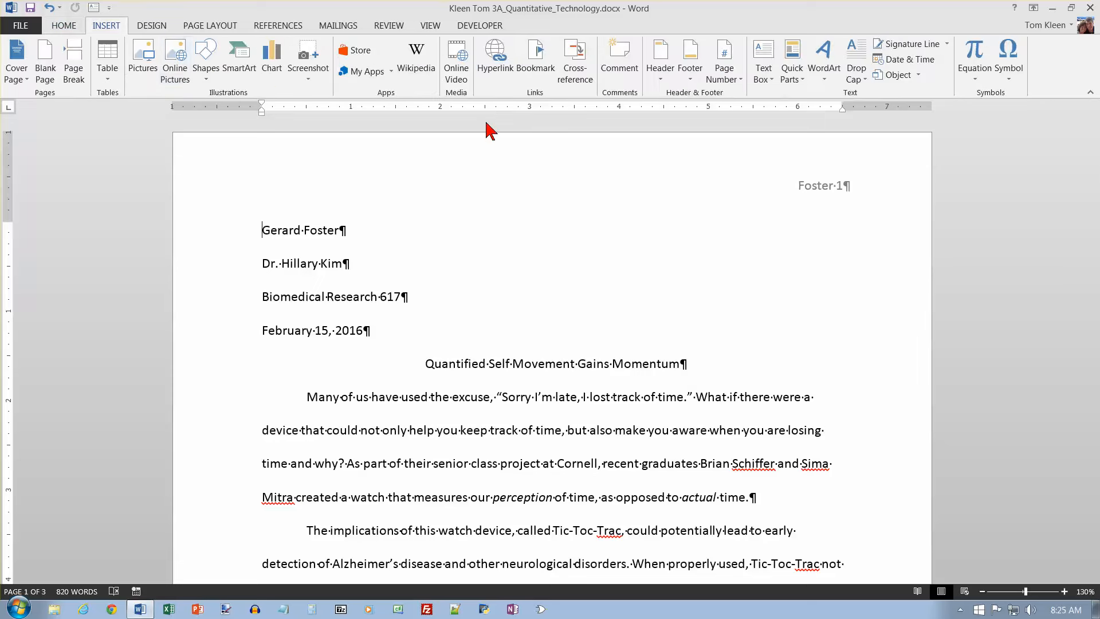
pyautogui.click(691, 54)
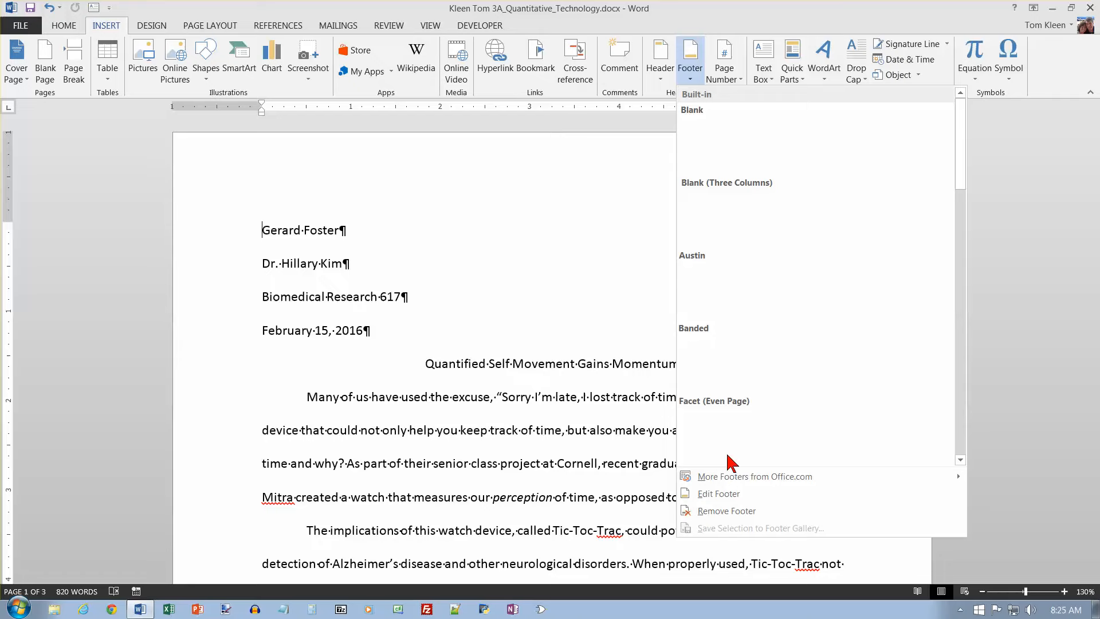
pyautogui.click(720, 495)
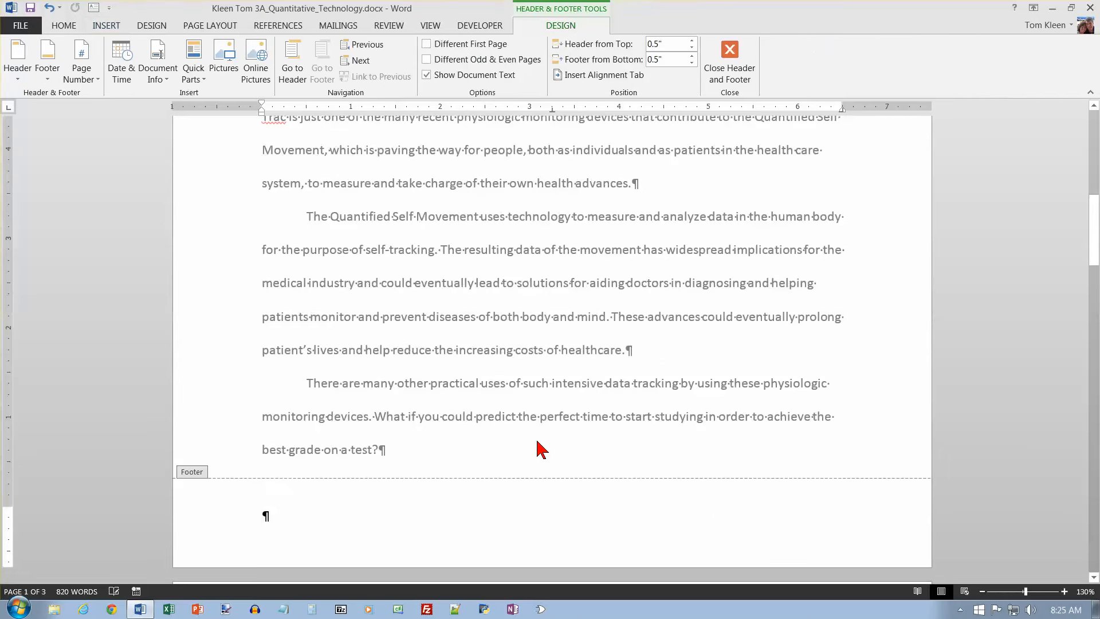
pyautogui.click(158, 80)
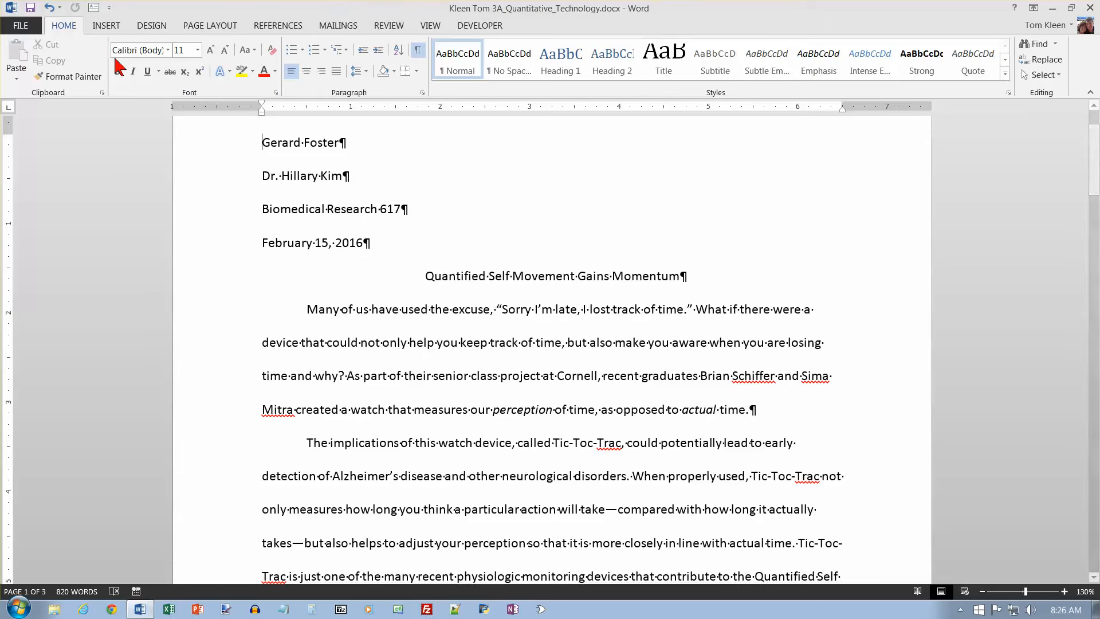
pyautogui.click(30, 8)
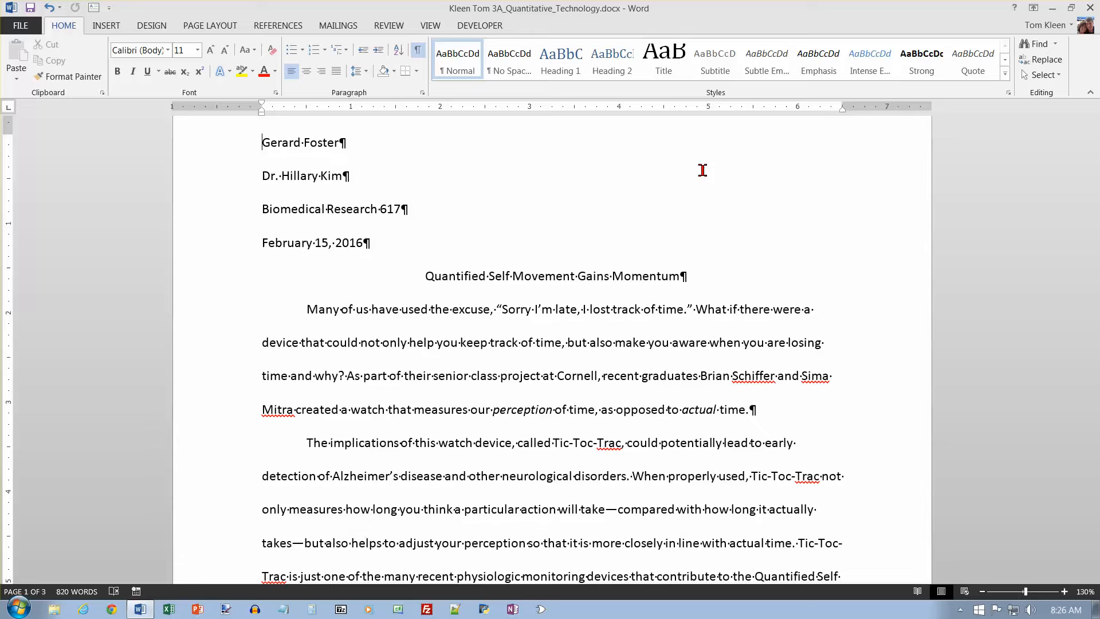
# Step: After "in its infancy." on page 2, insert a footnote and paste the U.S. Department of Health & Human Services note about Health Information Technology
pyautogui.scroll(-20, 702, 170)
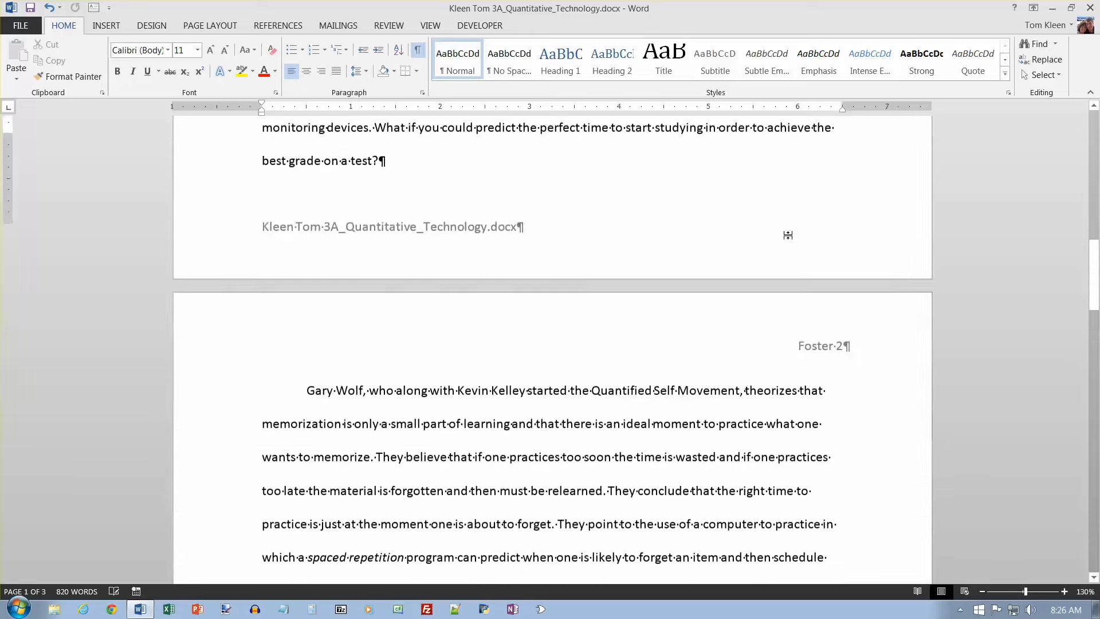
pyautogui.scroll(3, 504, 259)
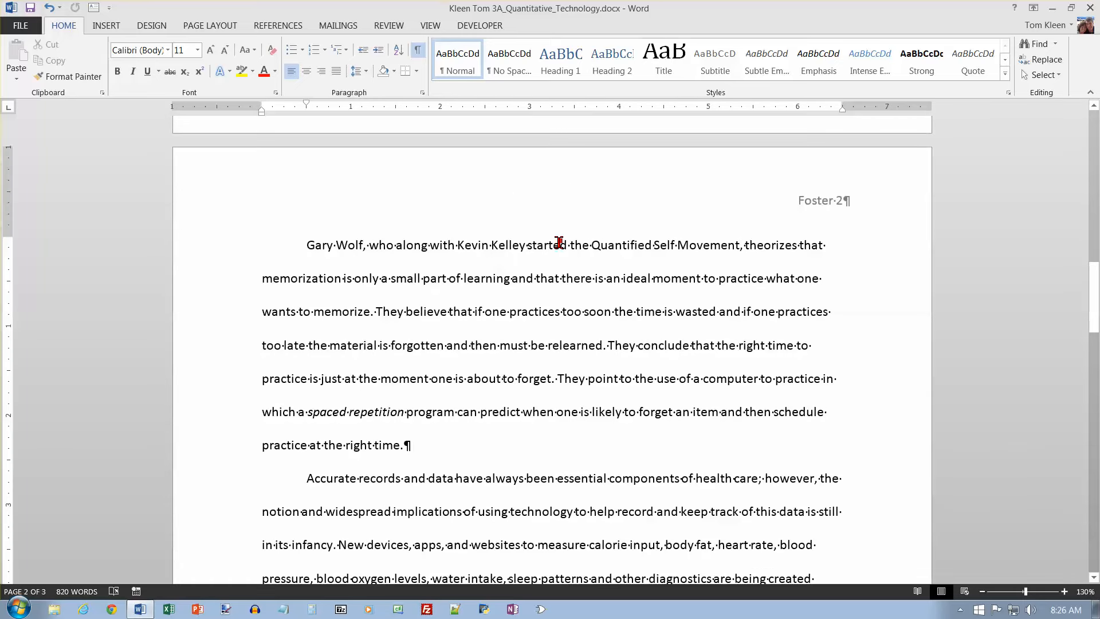
pyautogui.click(307, 479)
pyautogui.click(337, 545)
pyautogui.click(278, 26)
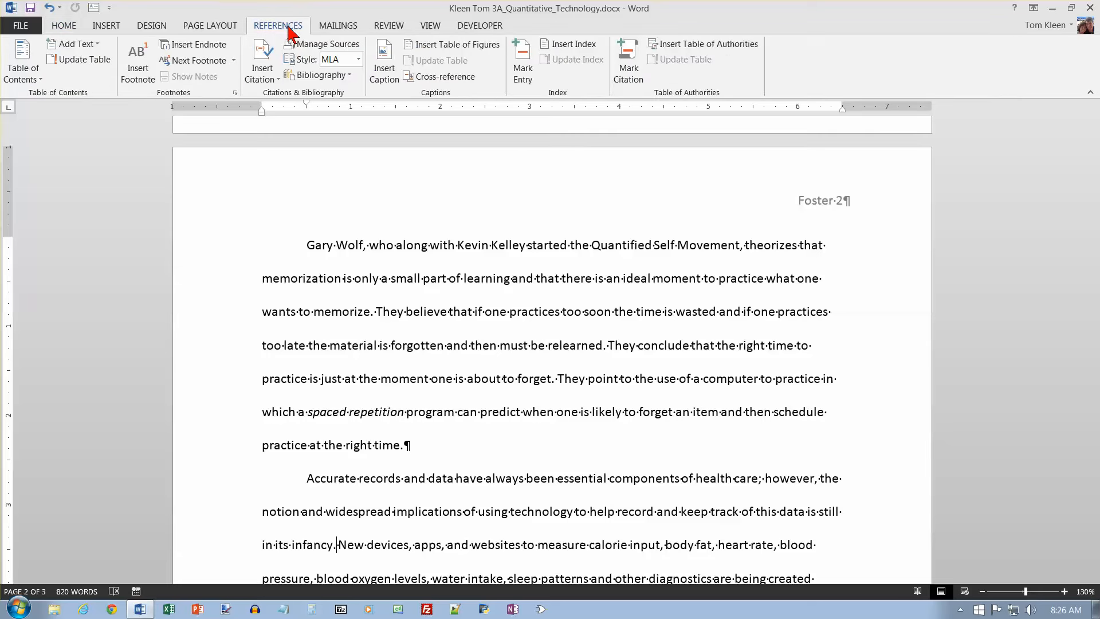
pyautogui.click(136, 68)
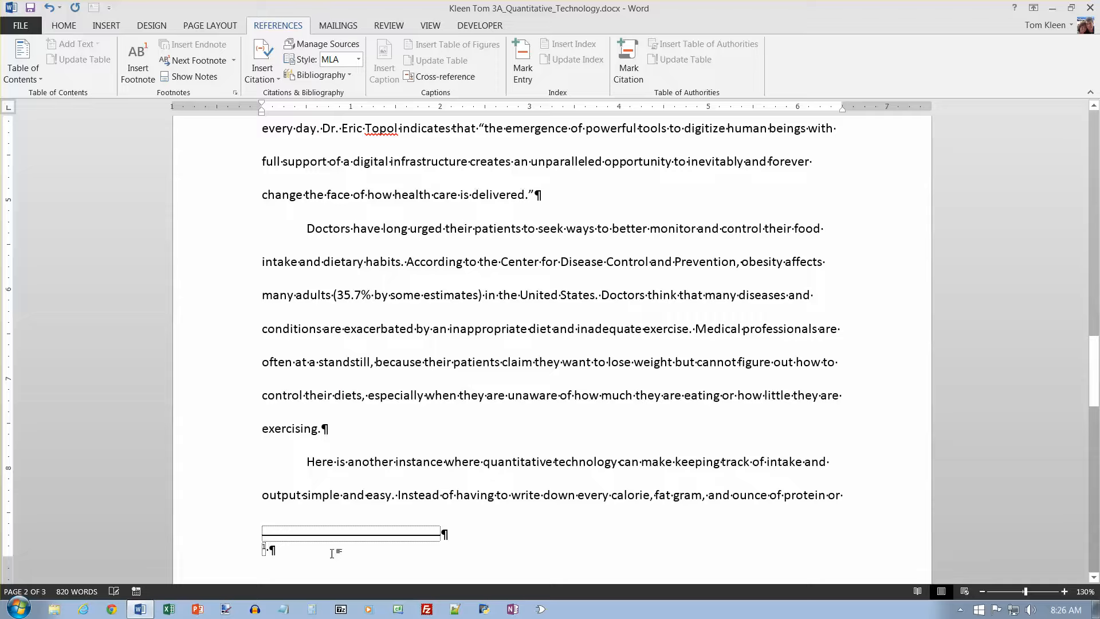
pyautogui.scroll(3, 467, 320)
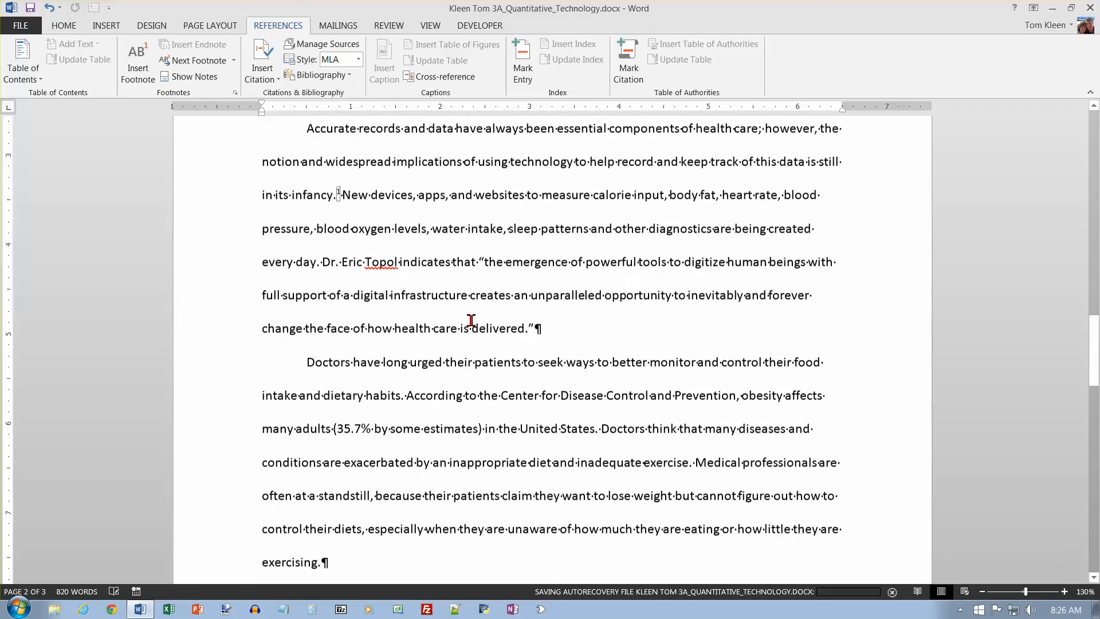
pyautogui.scroll(-6, 471, 319)
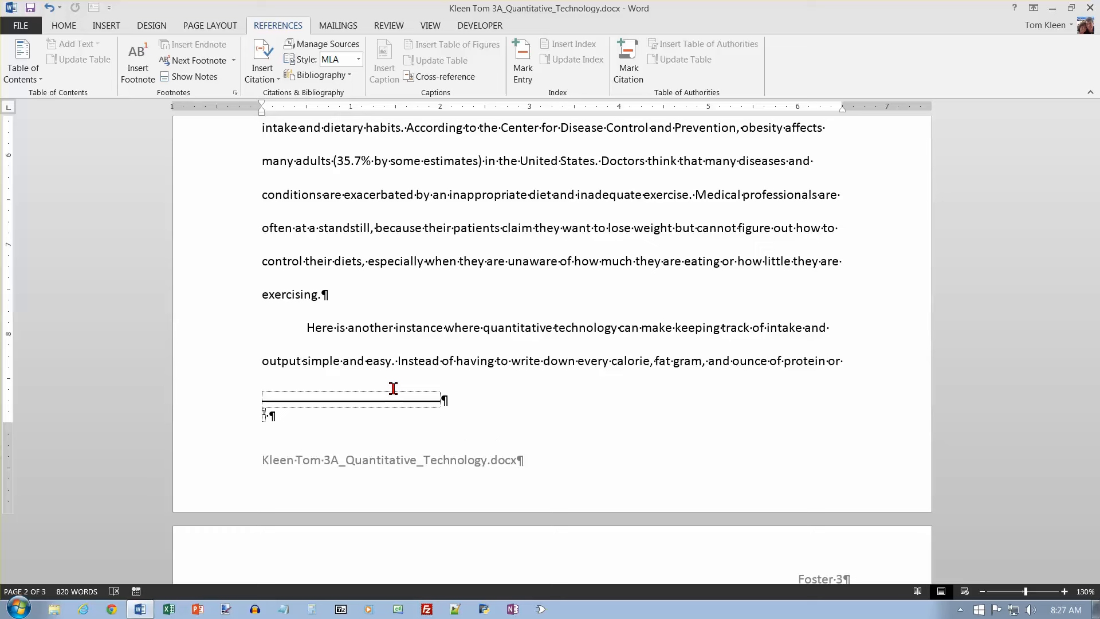
pyautogui.write('The U.S. Department of Health & Human Services indicates that the widespread use of Health Information Technology will improve the quality of health care and prevent medical errors.')
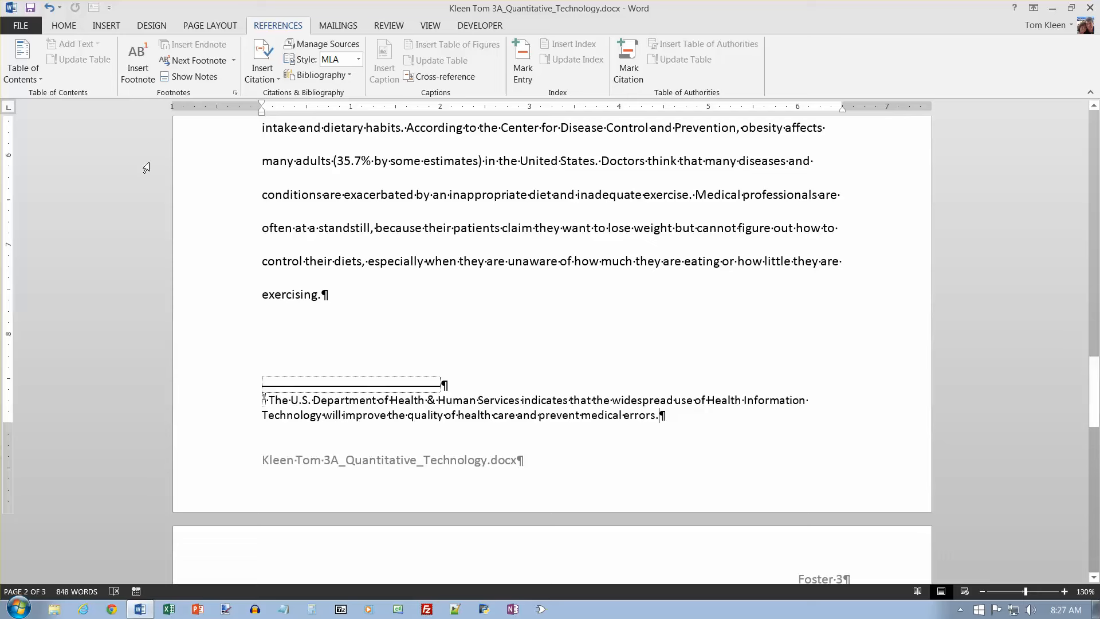
# Step: Check the line spacing setting of the new footnote text
pyautogui.click(64, 26)
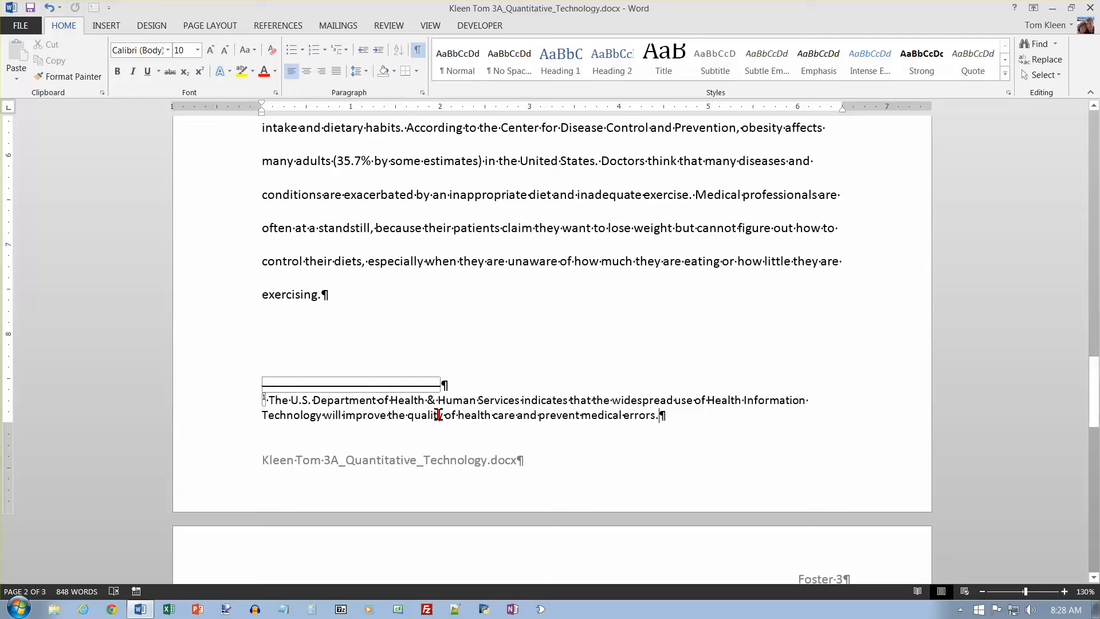
pyautogui.click(365, 71)
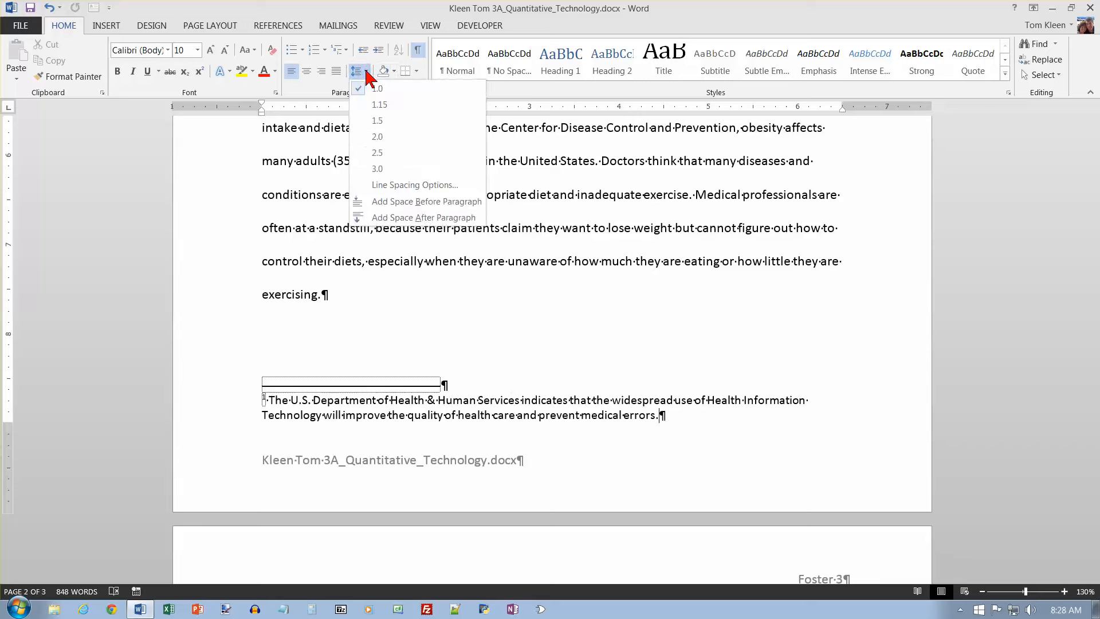
pyautogui.click(366, 71)
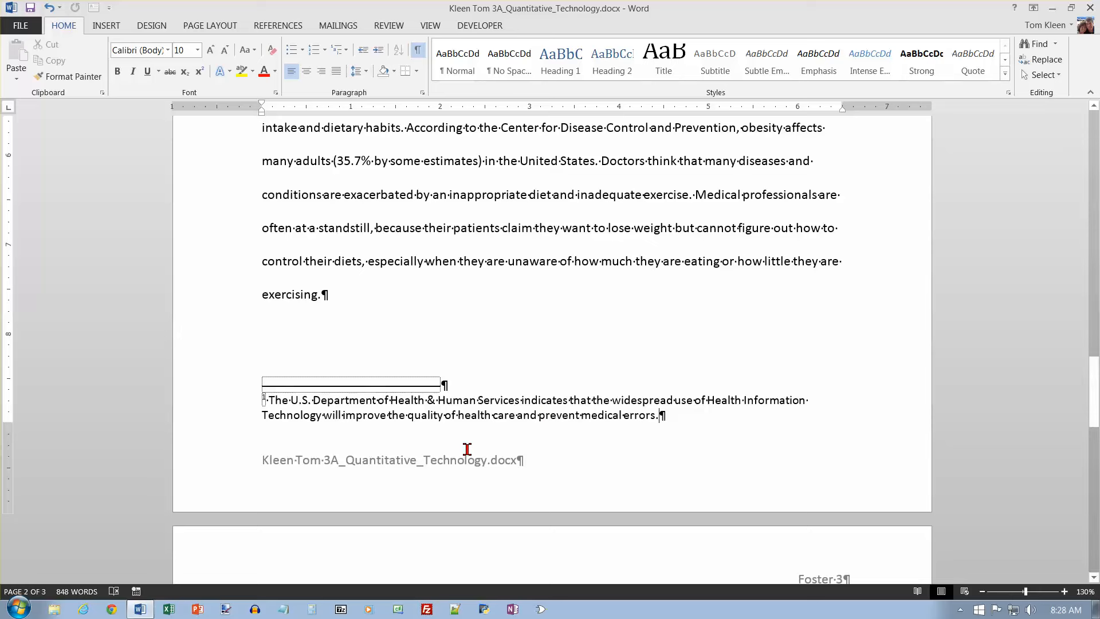
# Step: After "as opposed to actual time." on page 1, insert a footnote about airlines and the military benefiting because employees do time-sensitive operations
pyautogui.scroll(15, 467, 448)
pyautogui.scroll(12, 466, 450)
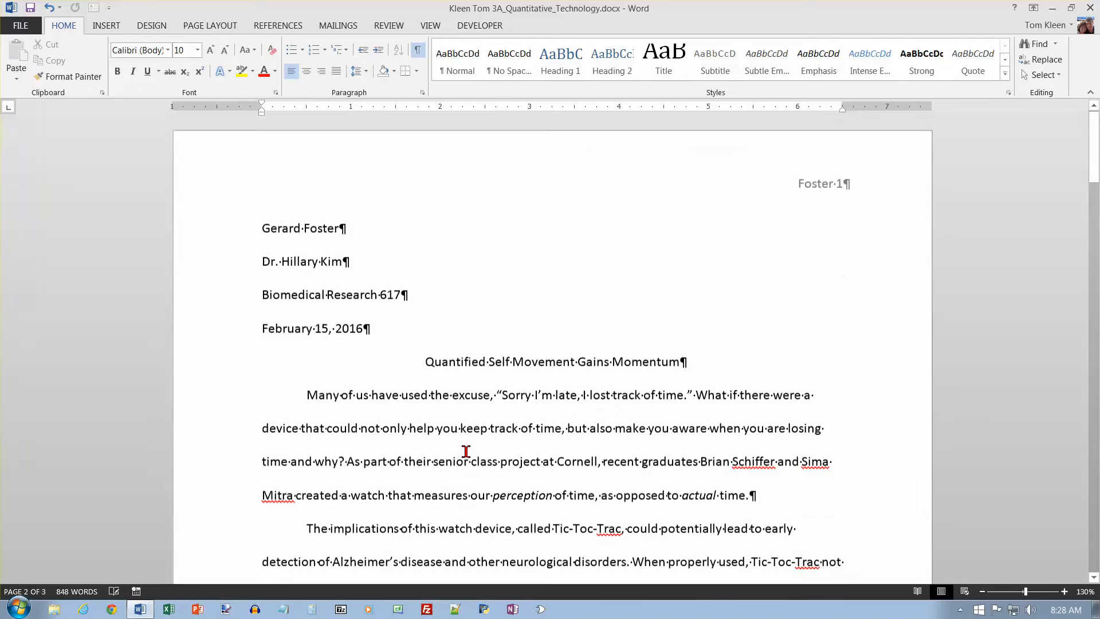
pyautogui.click(308, 413)
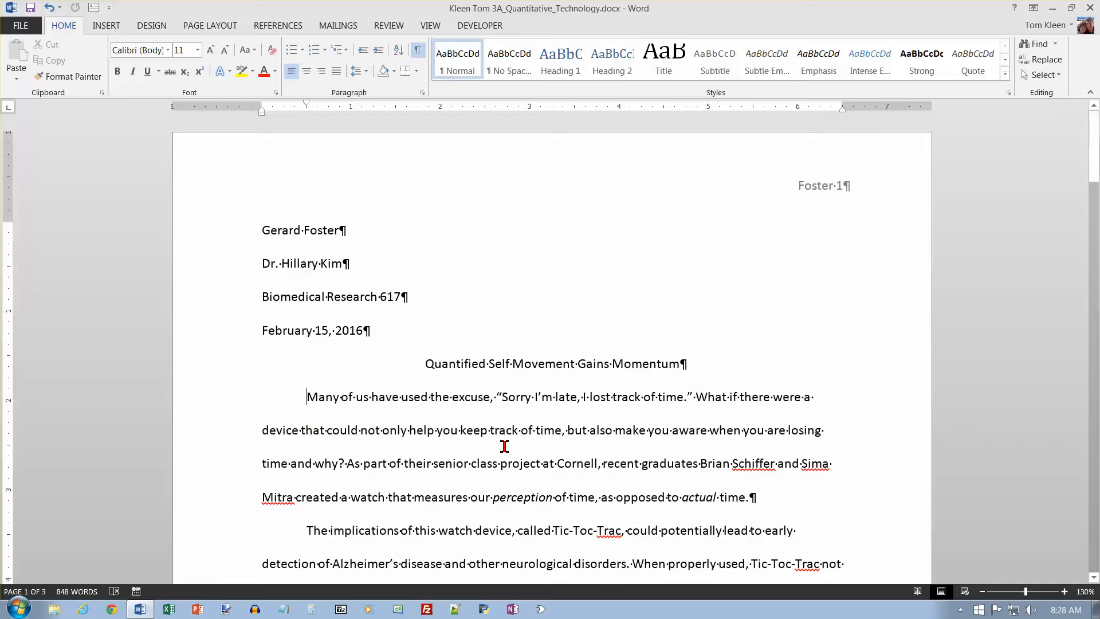
pyautogui.click(751, 497)
pyautogui.click(270, 27)
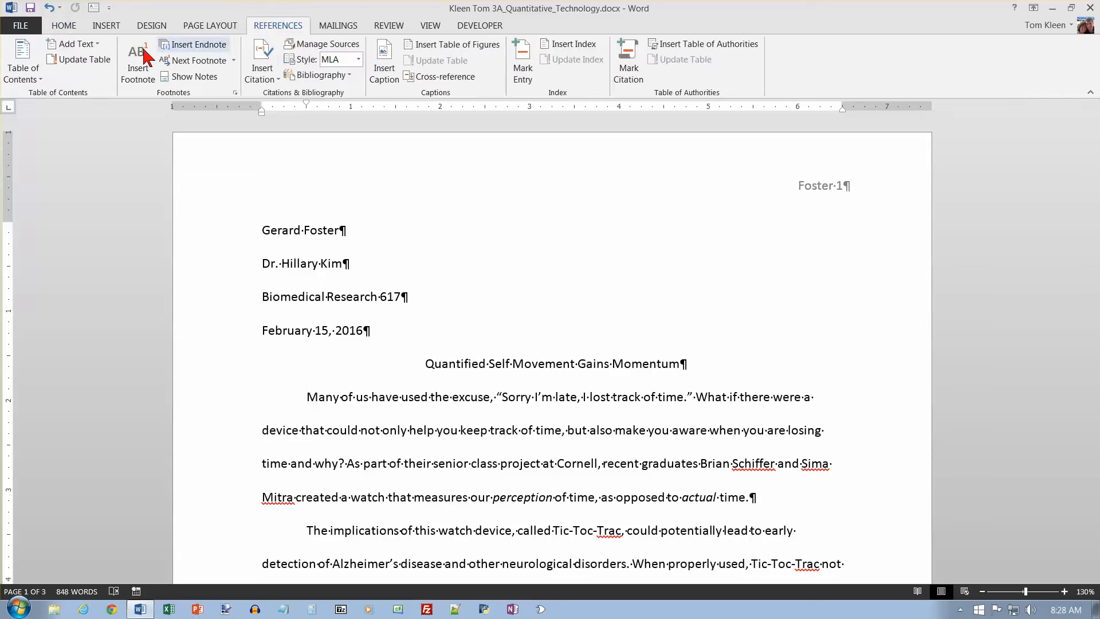
pyautogui.click(132, 74)
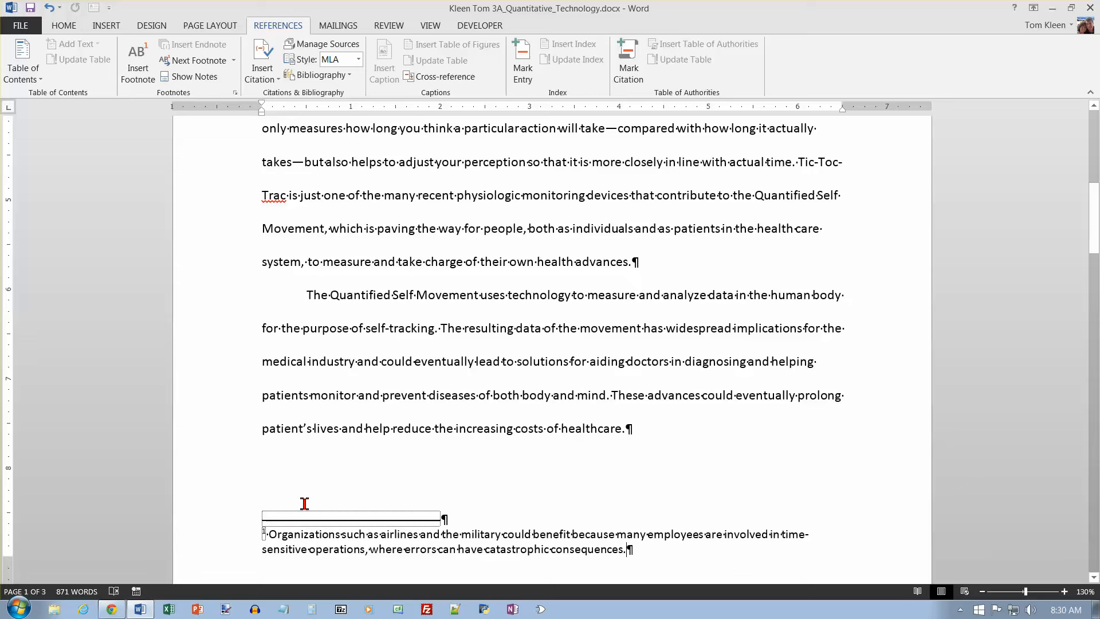
# Step: Open the Footnote Text style of the page 1 footnote for modification and set its font size to 11
pyautogui.scroll(5, 462, 292)
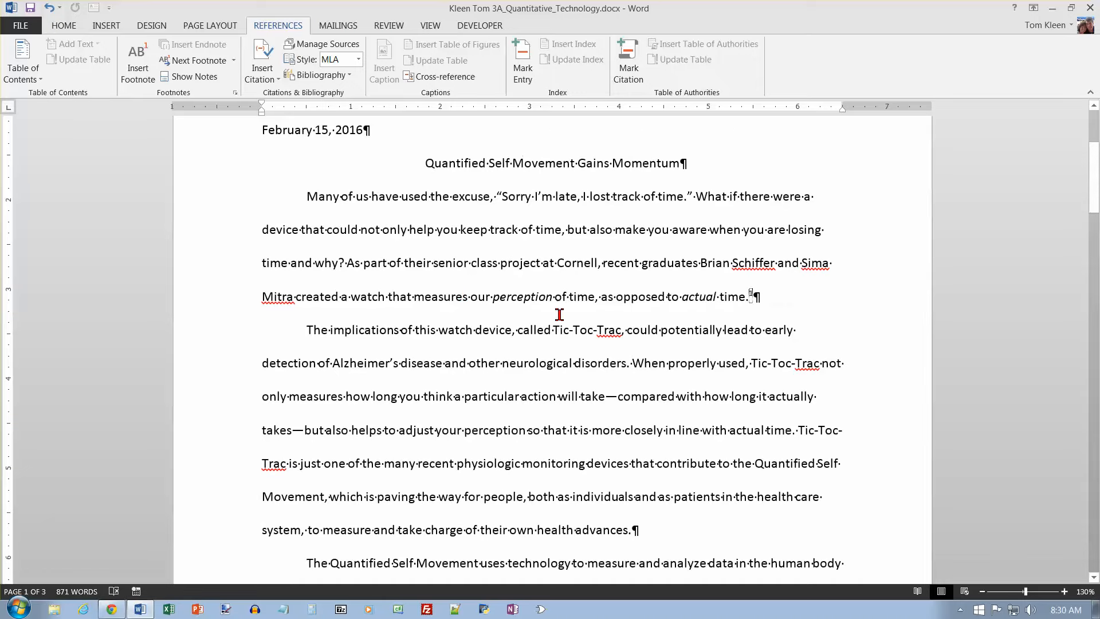
pyautogui.scroll(-20, 762, 293)
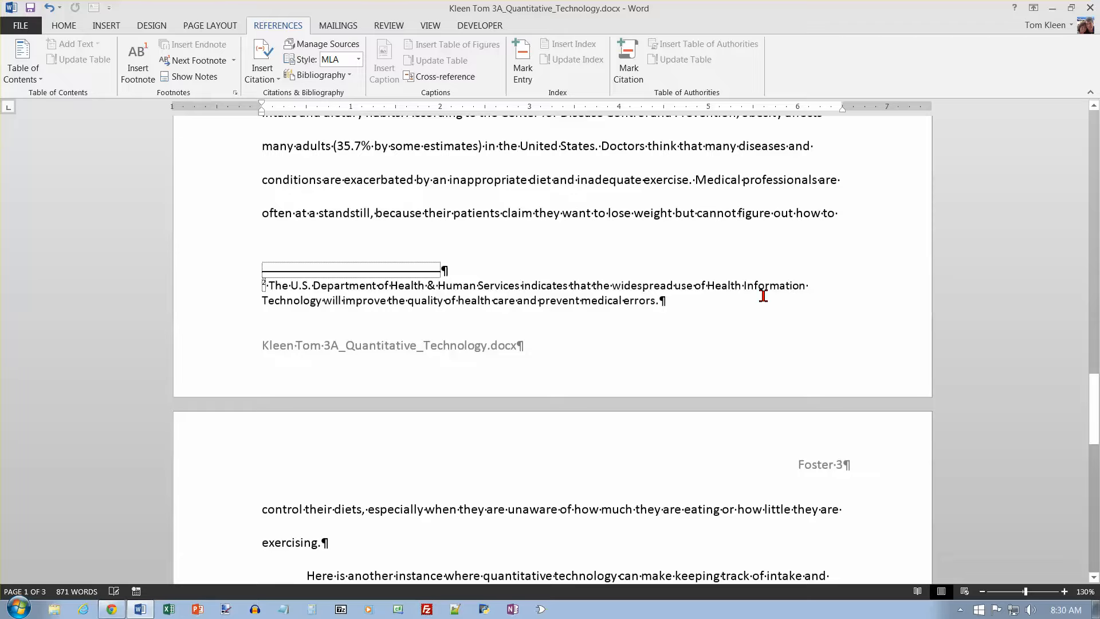
pyautogui.scroll(15, 763, 295)
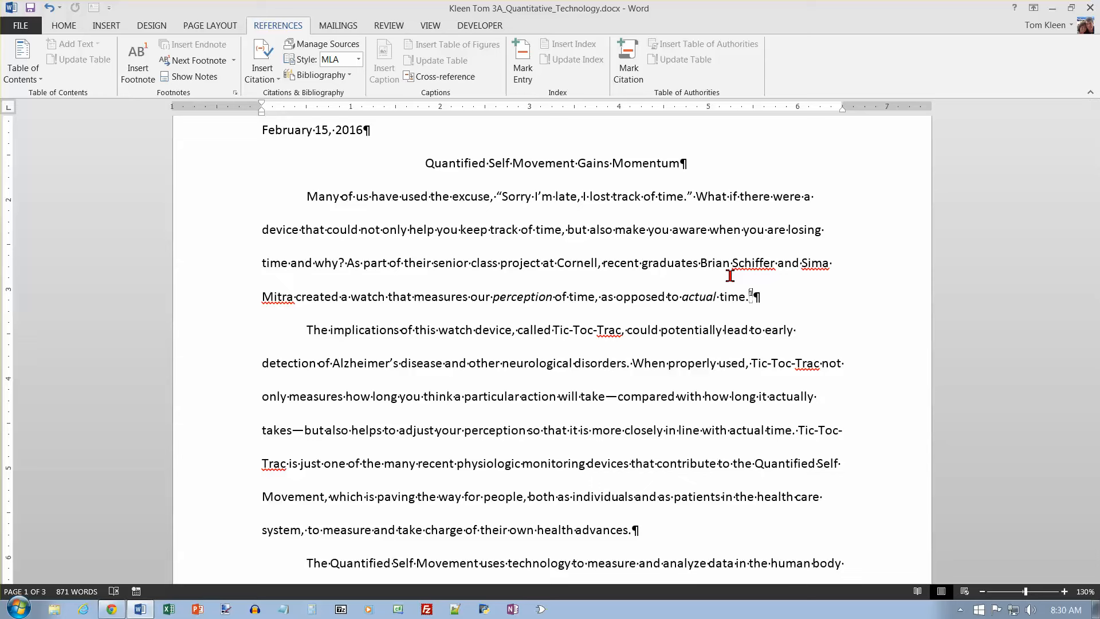
pyautogui.scroll(-3, 727, 288)
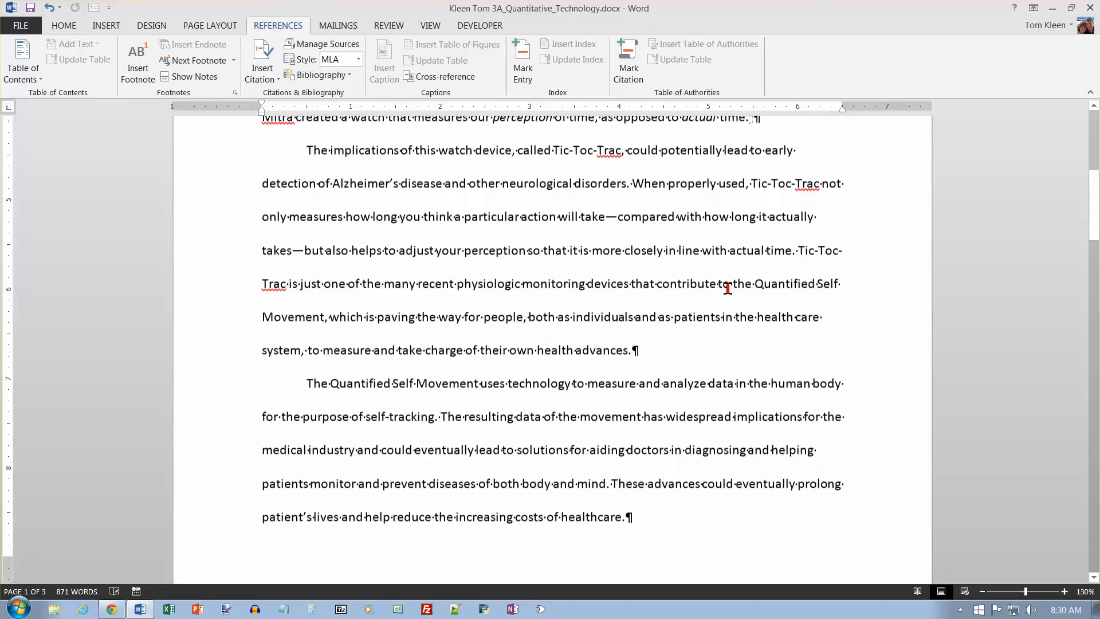
pyautogui.scroll(-4, 728, 288)
pyautogui.rightClick(612, 415)
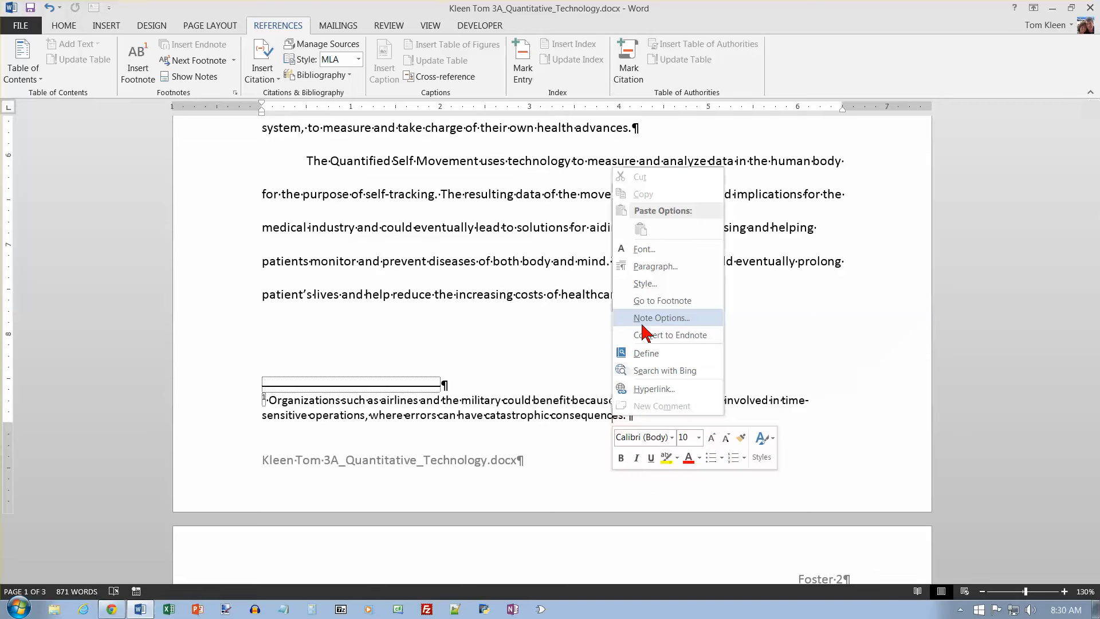
pyautogui.click(646, 283)
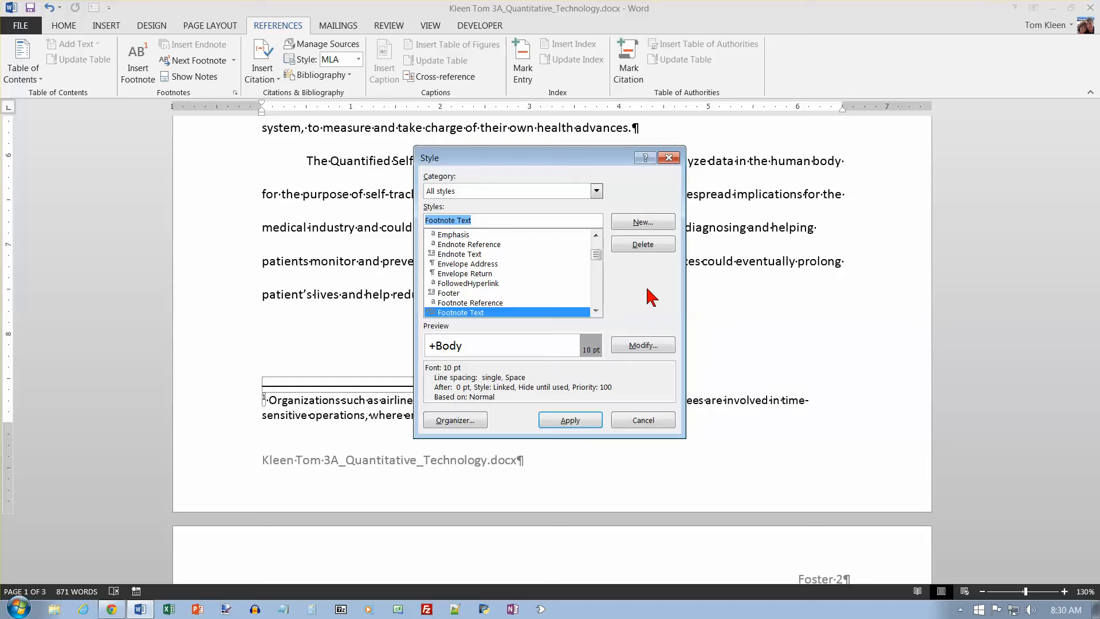
pyautogui.click(642, 345)
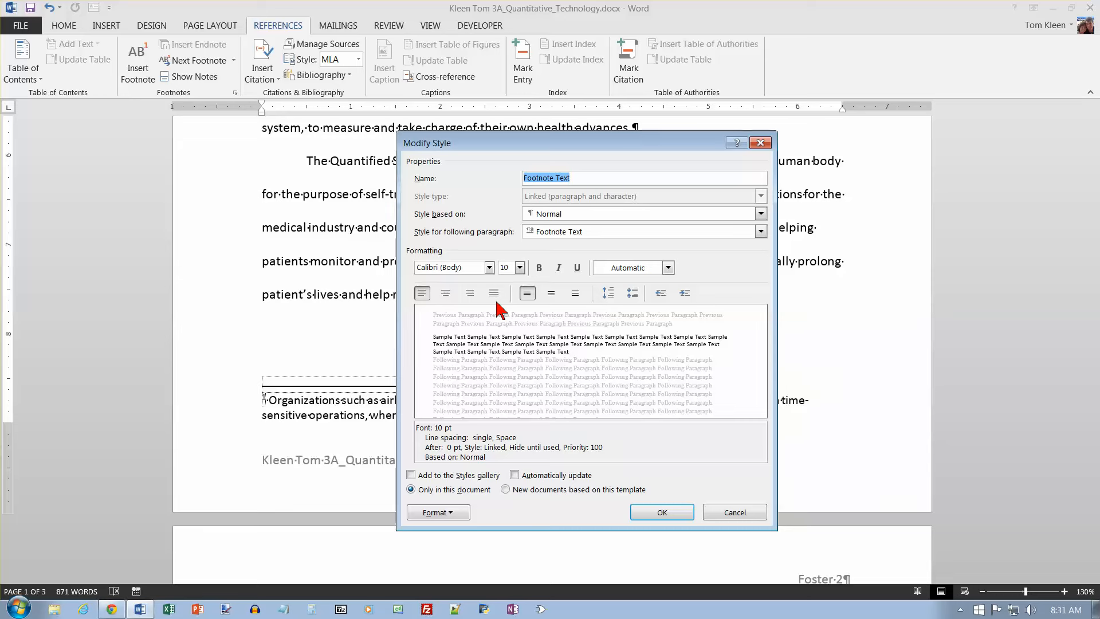
pyautogui.click(520, 267)
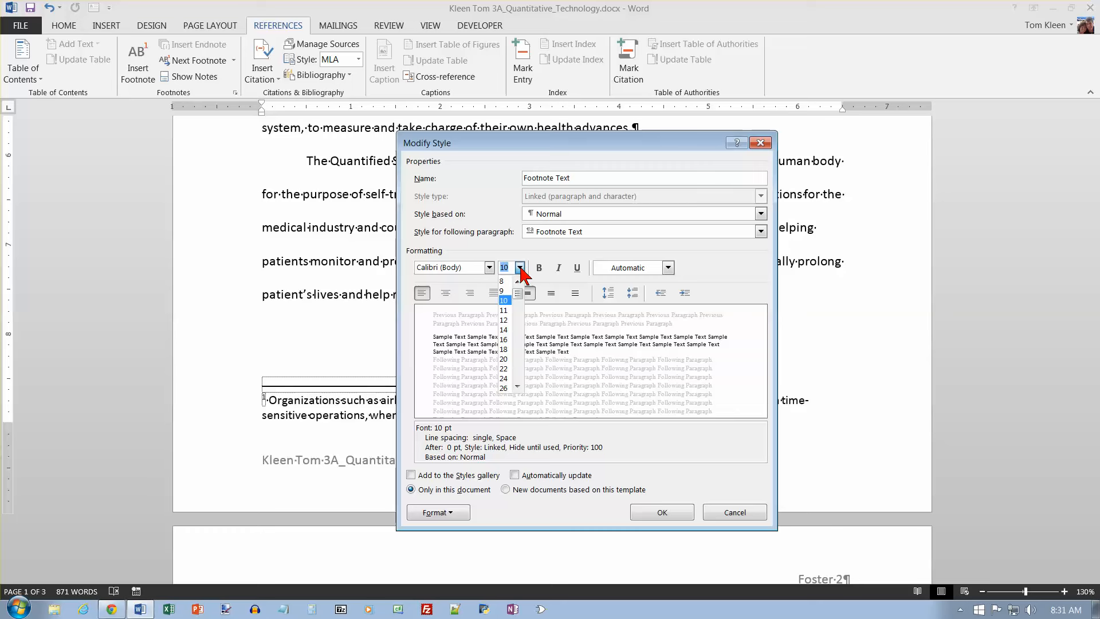
pyautogui.click(504, 310)
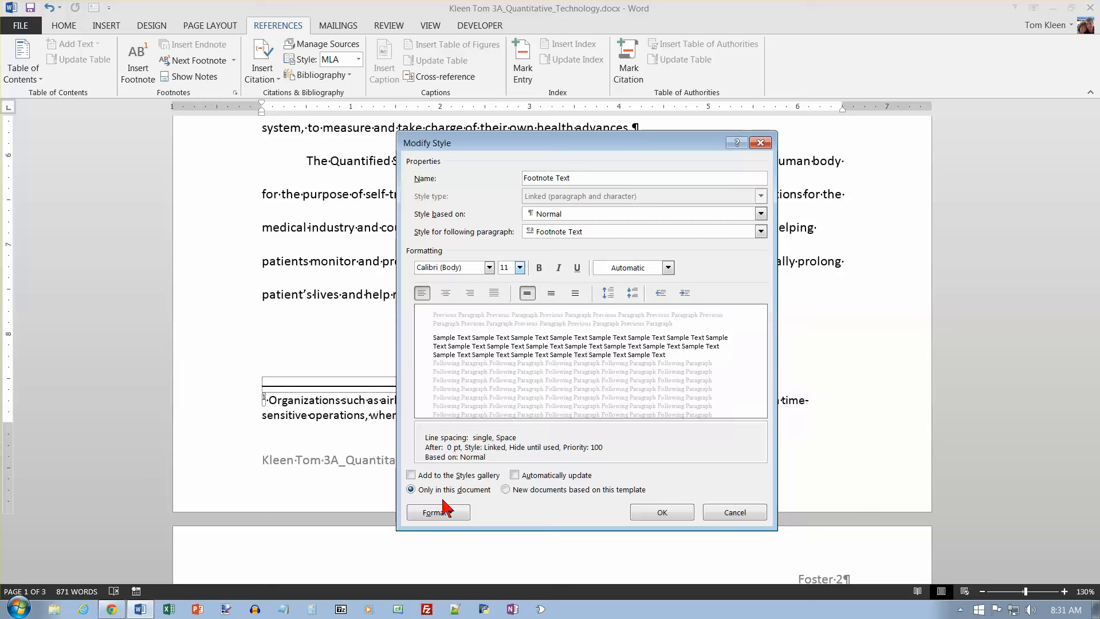
# Step: Set the Footnote Text style's paragraph format to a 0.5" first-line indent and double line spacing
pyautogui.click(454, 514)
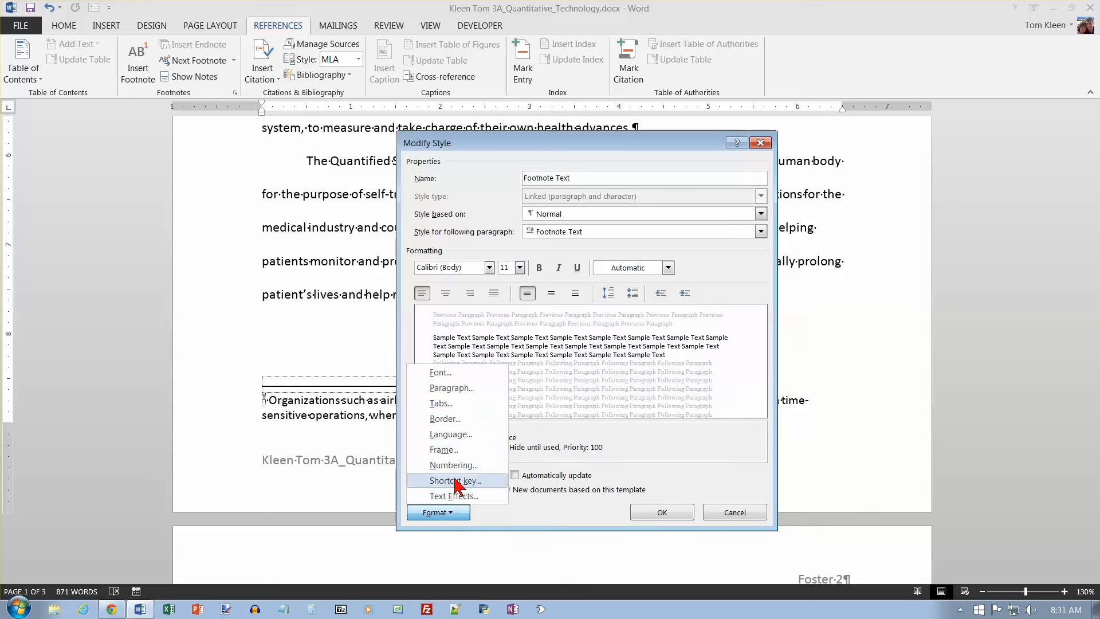
pyautogui.click(451, 388)
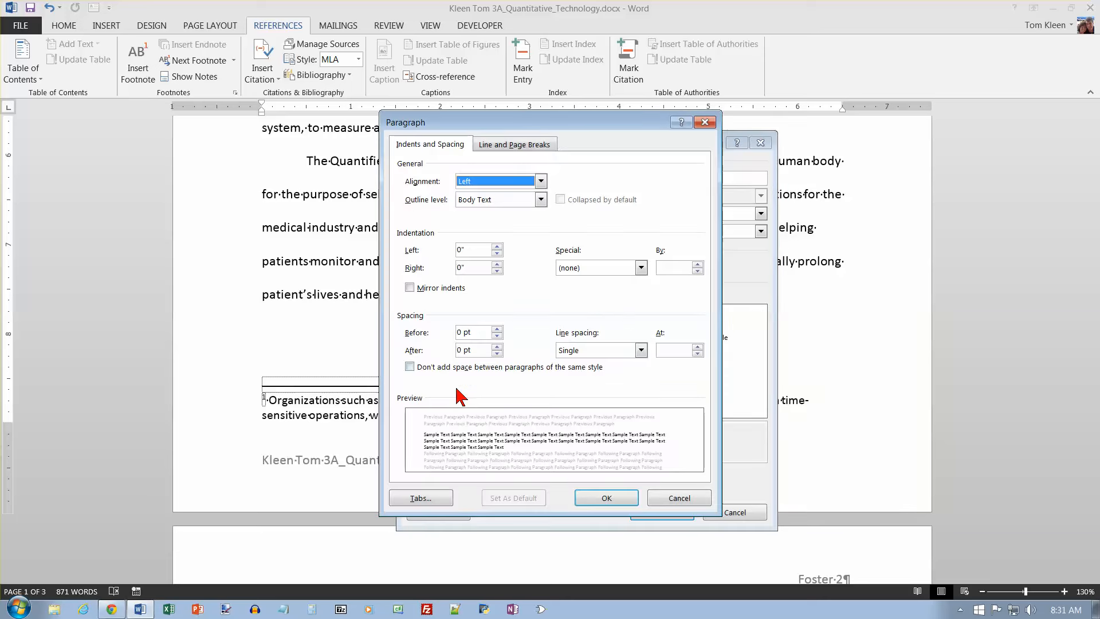
pyautogui.click(641, 268)
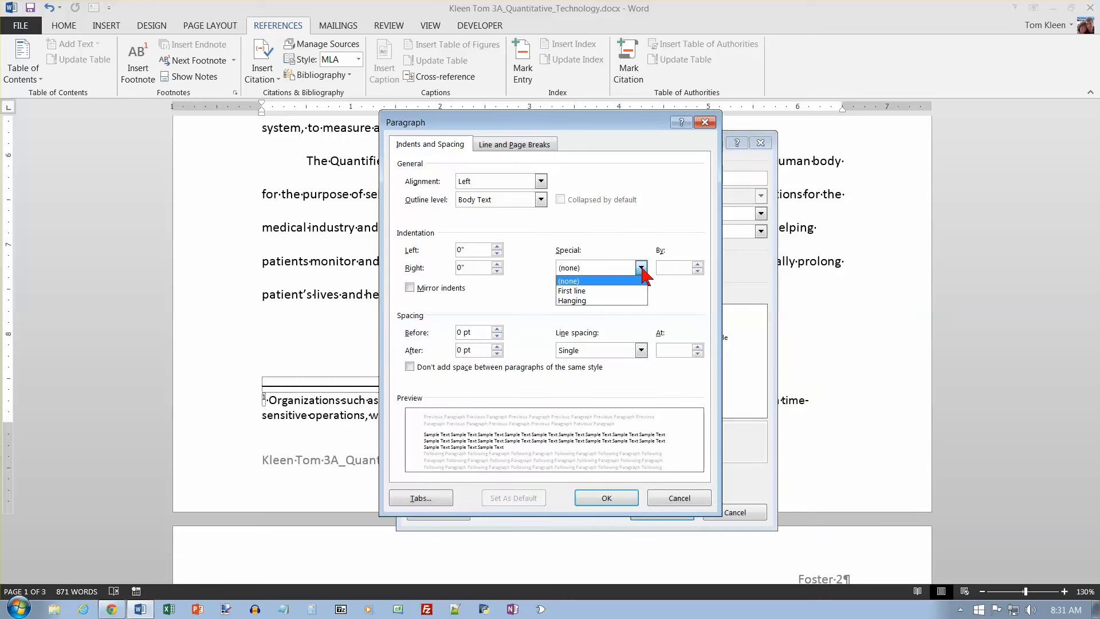
pyautogui.click(622, 290)
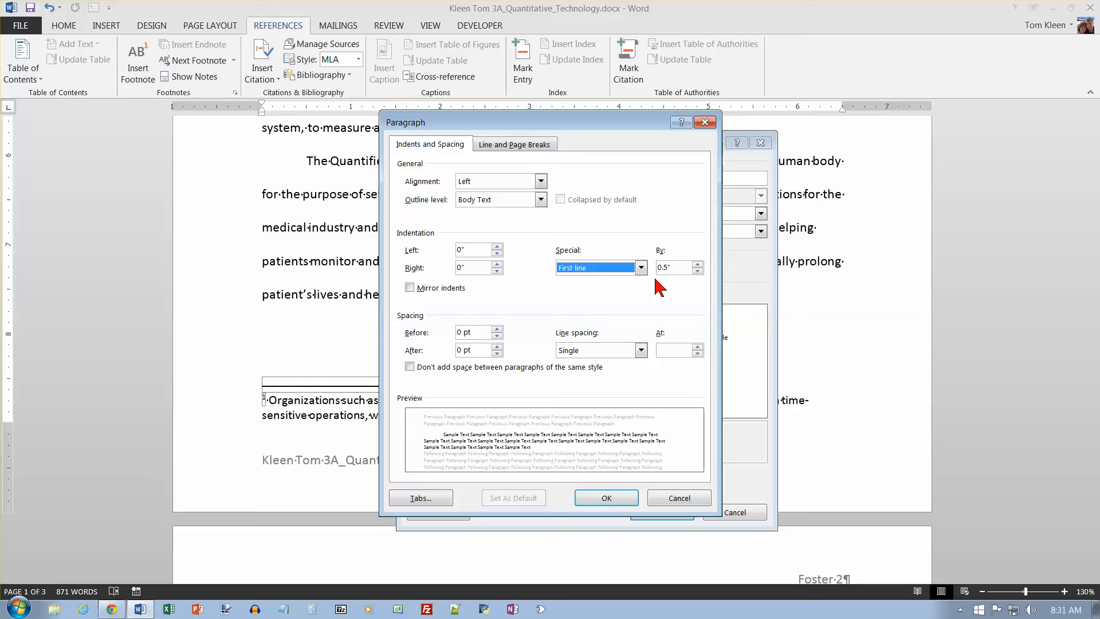
pyautogui.click(640, 350)
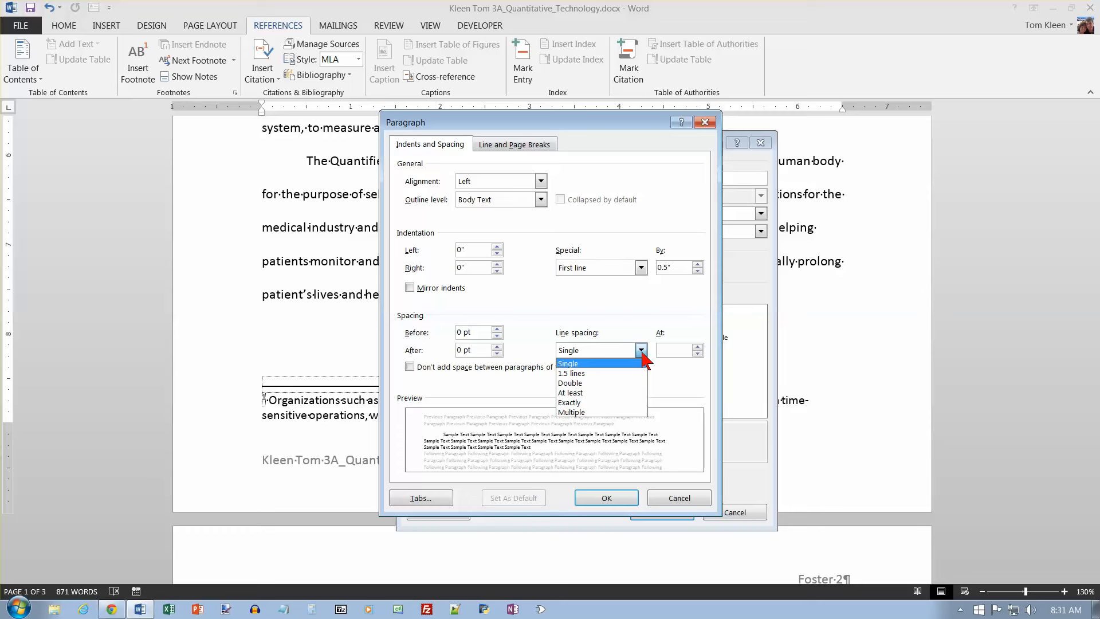
pyautogui.click(610, 383)
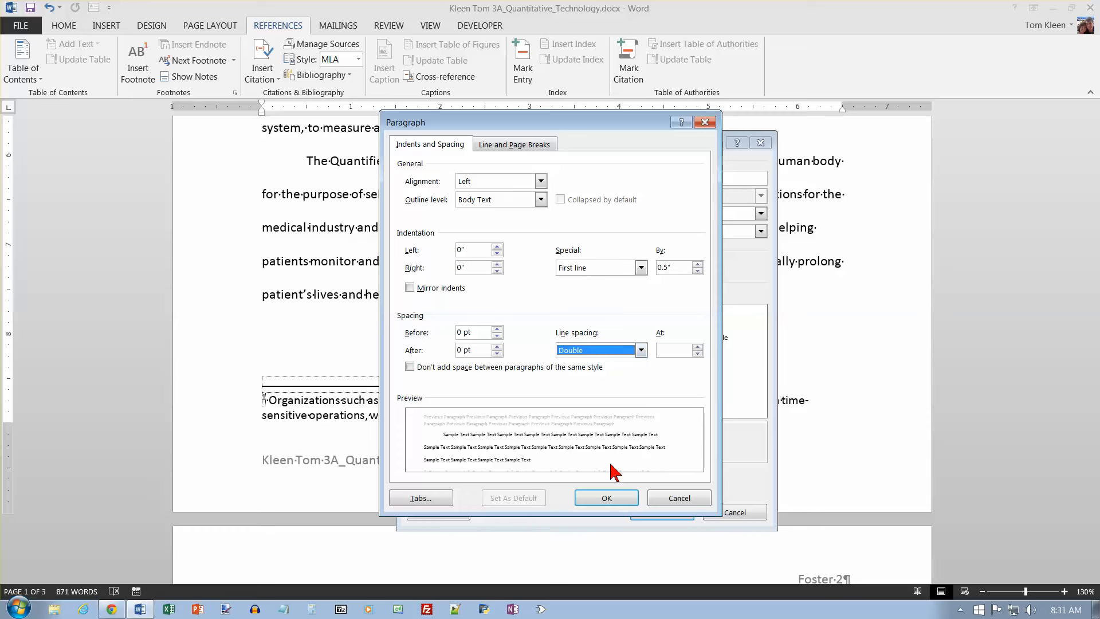
pyautogui.click(608, 504)
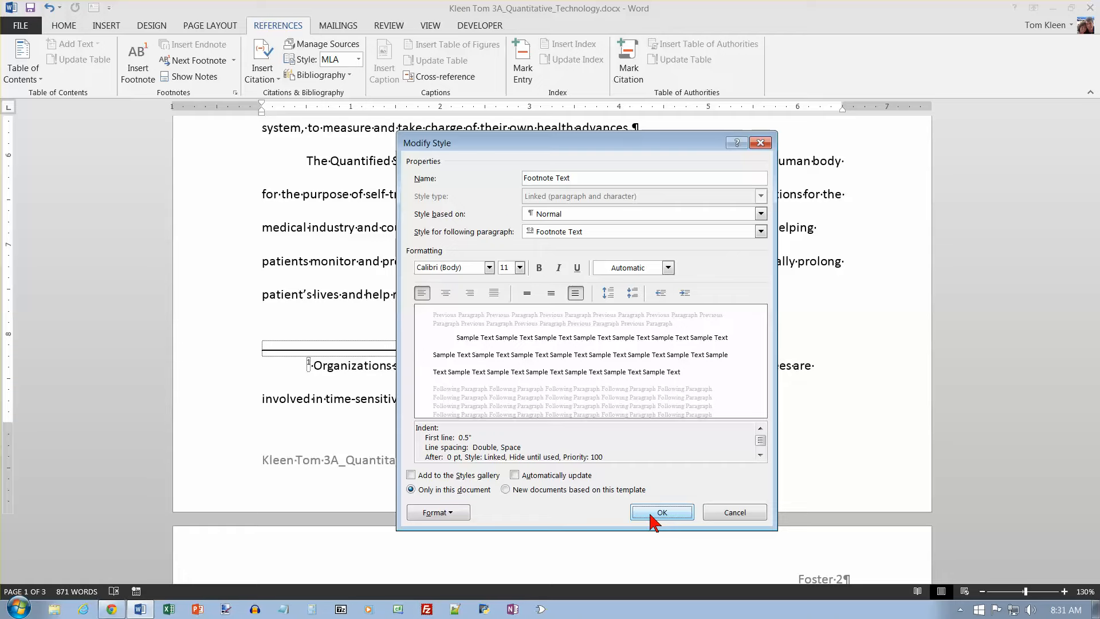
# Step: Accept and apply the modified Footnote Text style, check the footnote on page 2, and save the document
pyautogui.click(653, 514)
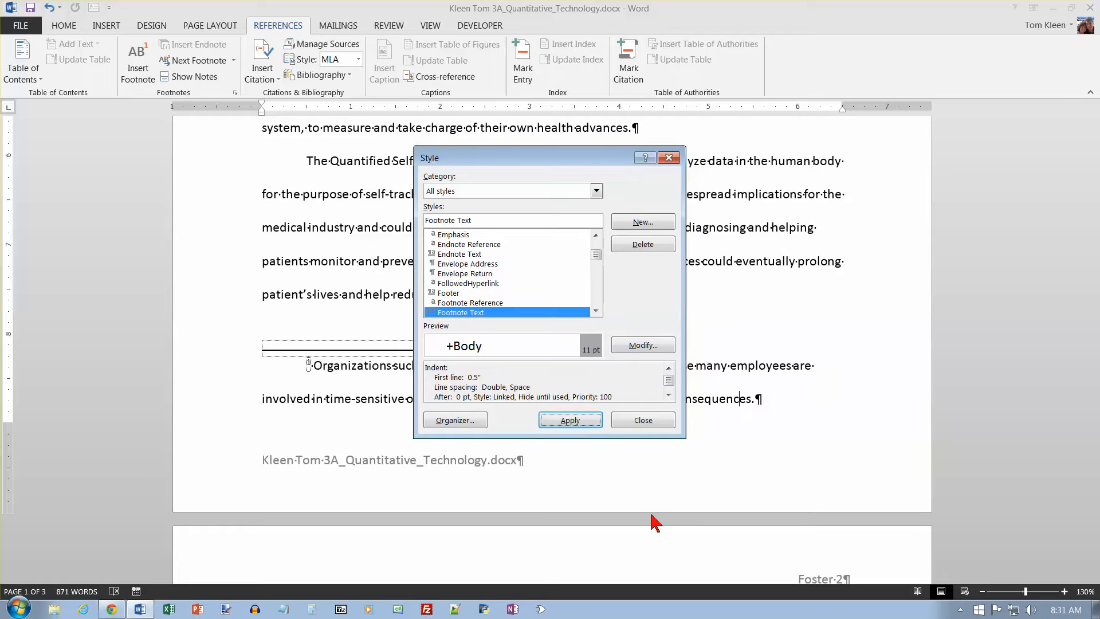
pyautogui.click(579, 427)
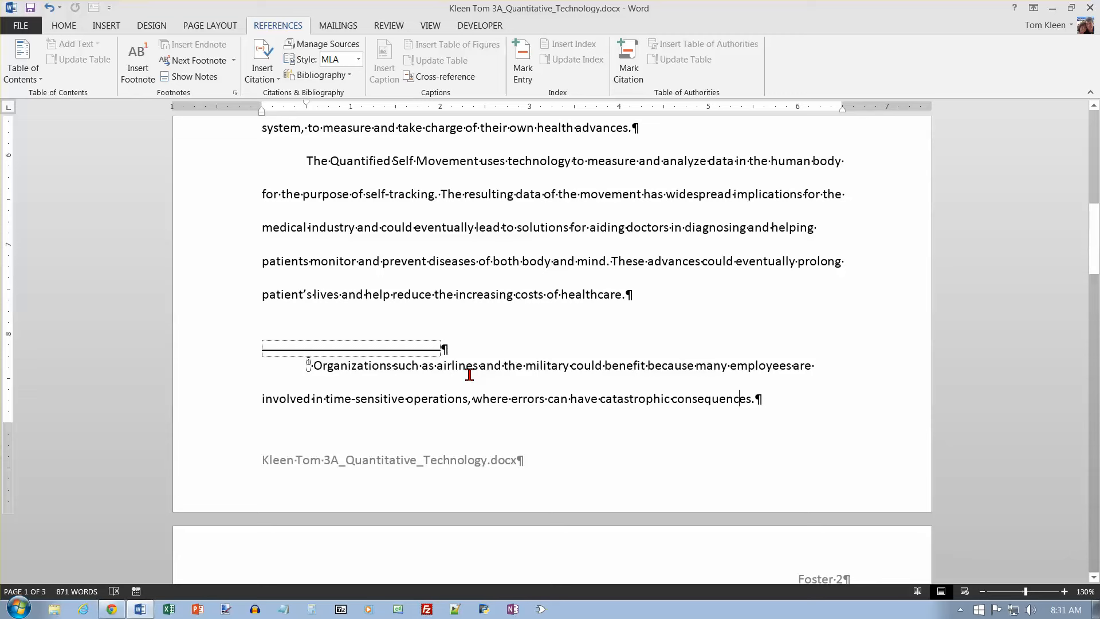
pyautogui.scroll(-8, 611, 442)
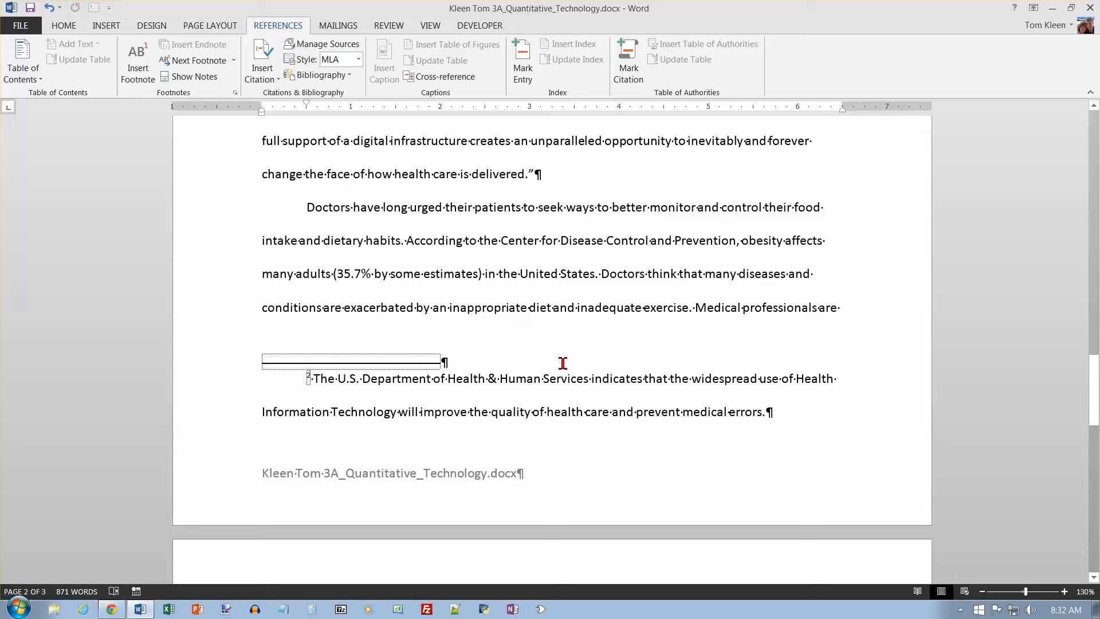
pyautogui.click(30, 8)
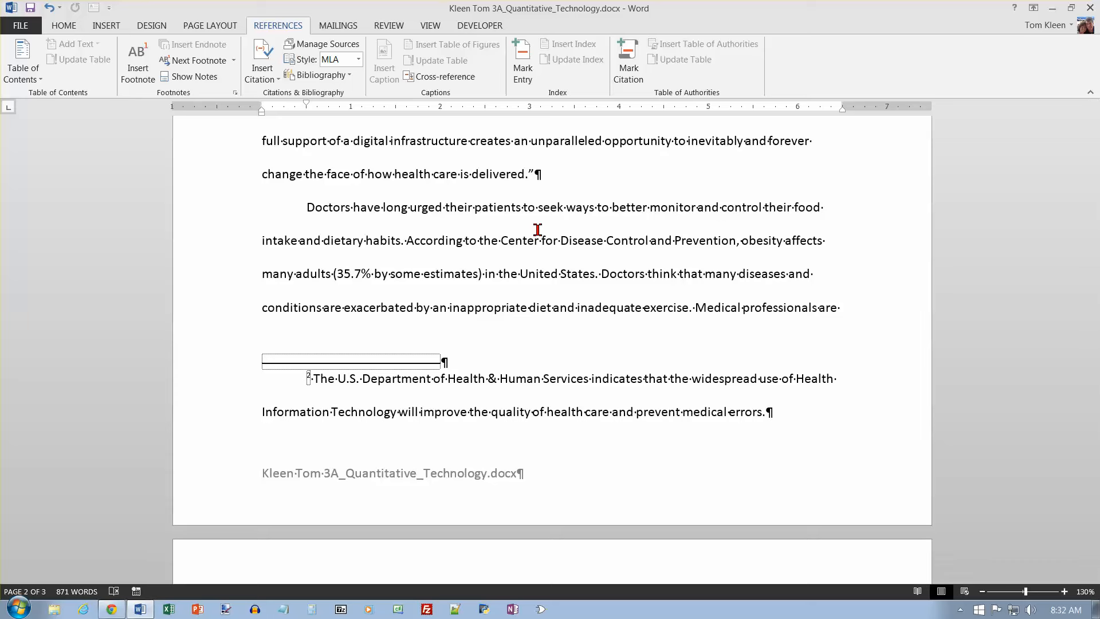
# Step: Place the insertion point after the quotation ending "health care is delivered." on page 2 and check the available citation styles, keeping MLA
pyautogui.scroll(1, 550, 316)
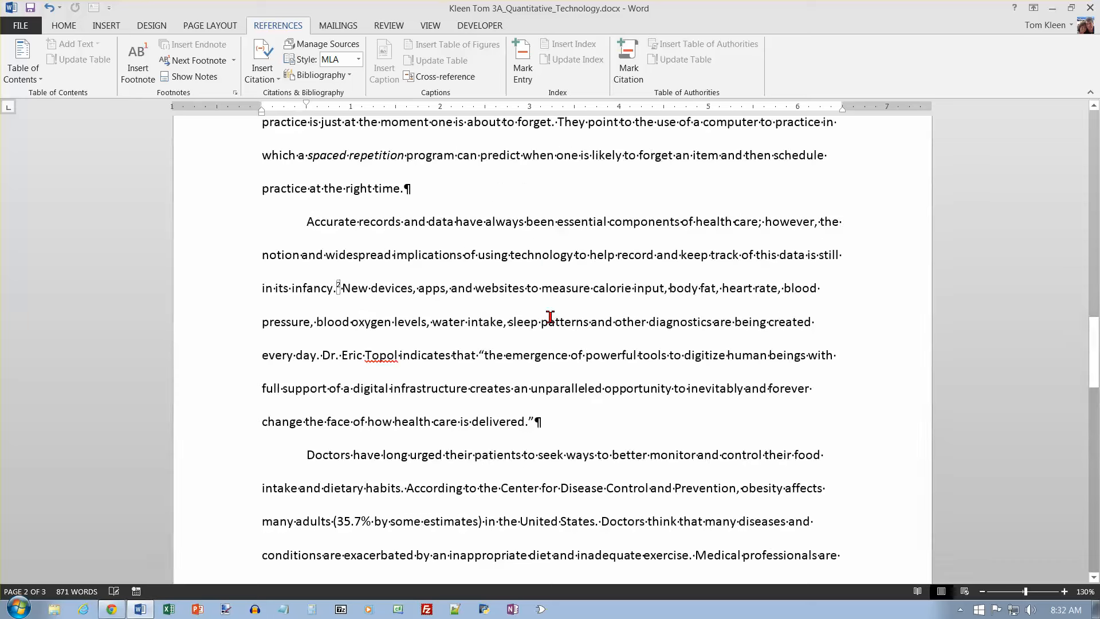
pyautogui.scroll(4, 550, 316)
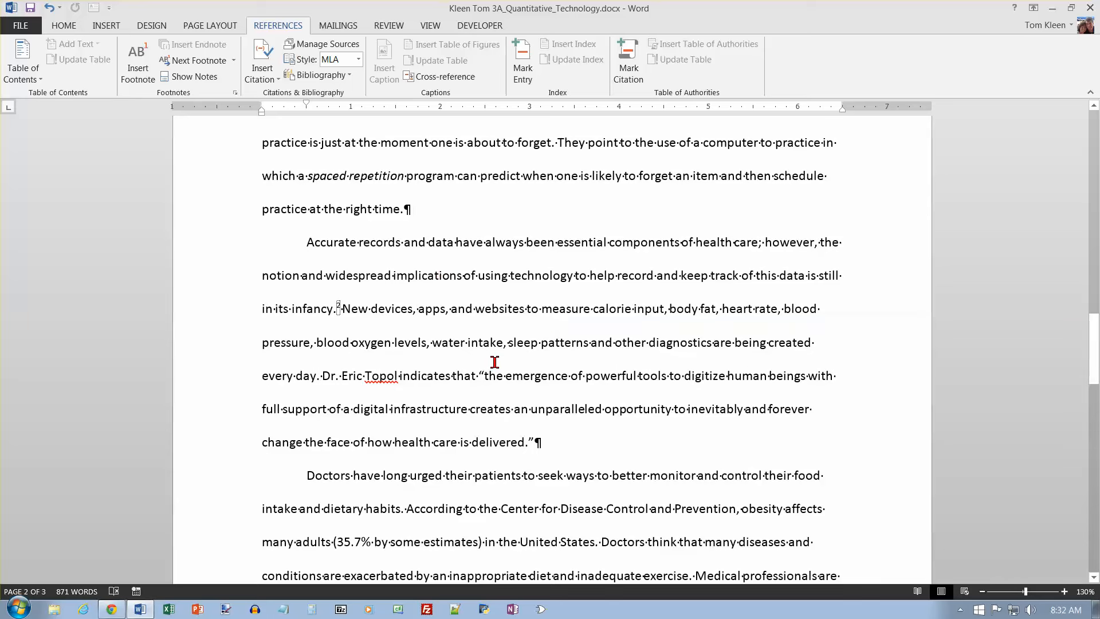
pyautogui.click(549, 442)
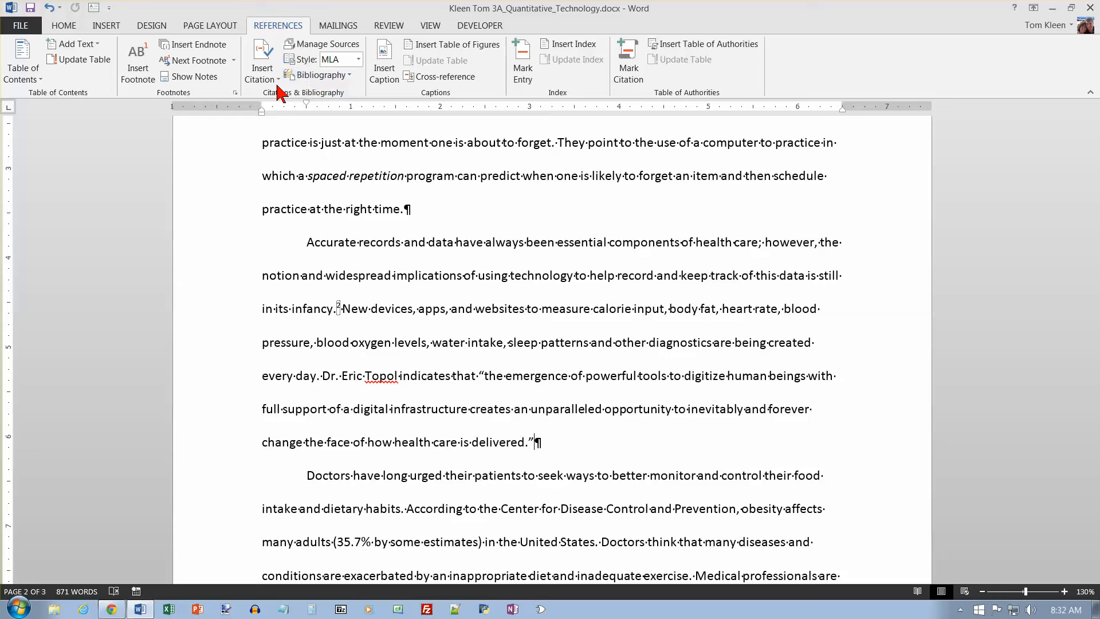
pyautogui.click(358, 59)
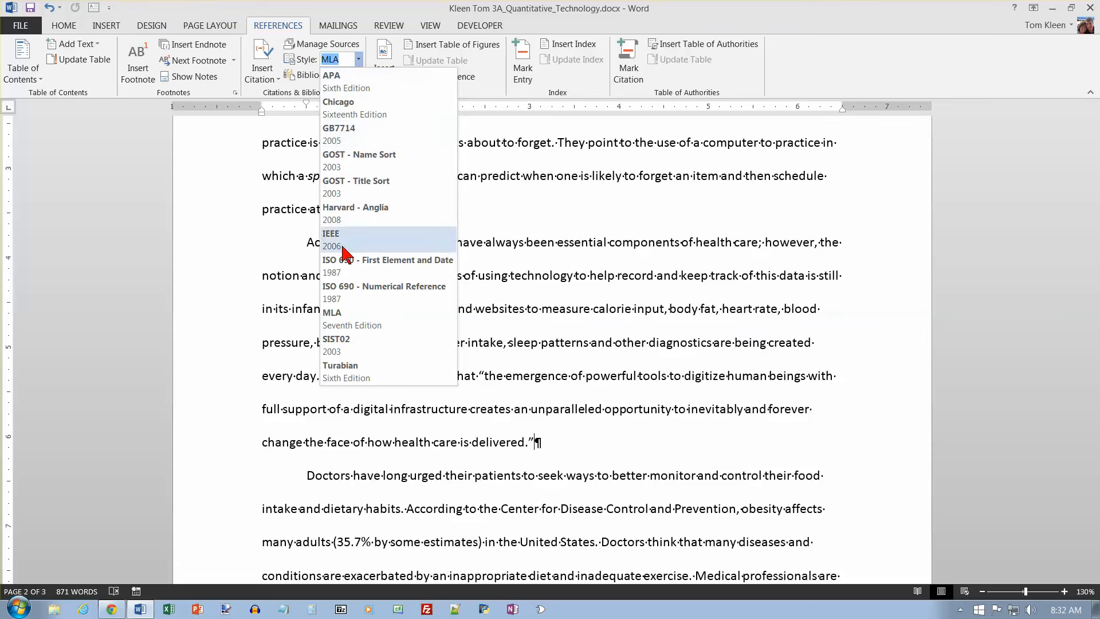
pyautogui.click(358, 59)
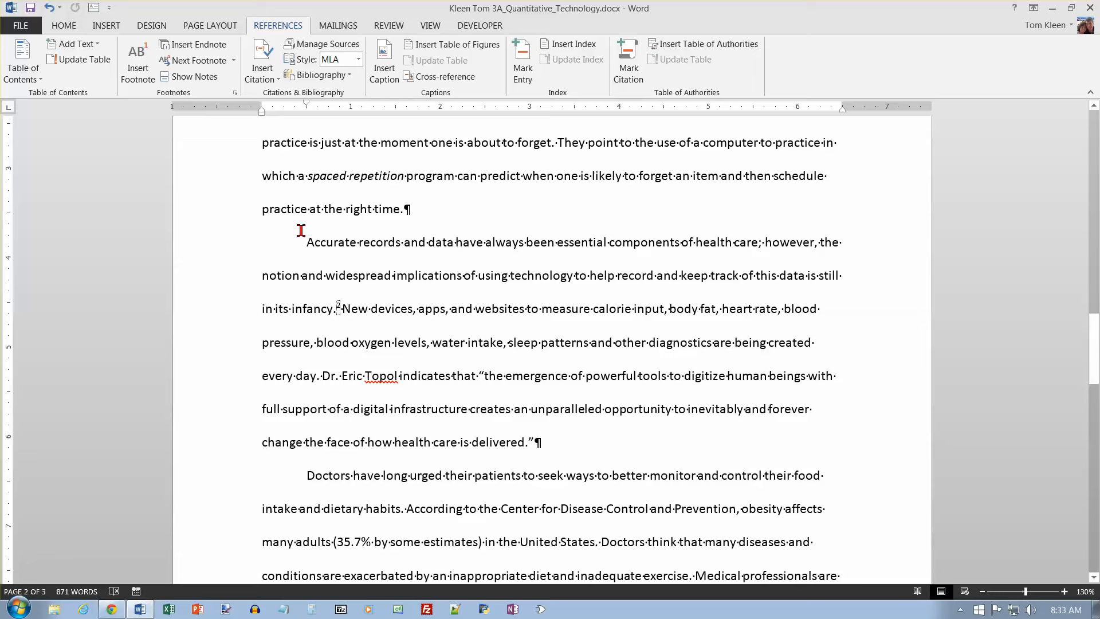
# Step: Cite a new Book source with the author's name, The Creative Destruction of Medicine, 2012, New York, Basic Books, Print, and save the document
pyautogui.click(264, 80)
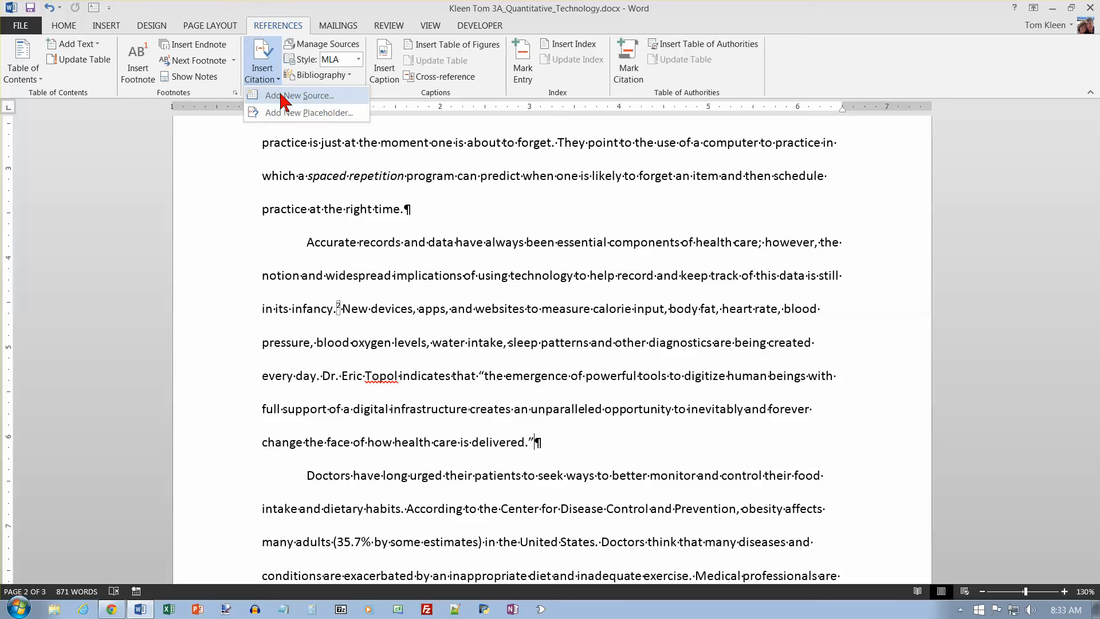
pyautogui.click(299, 95)
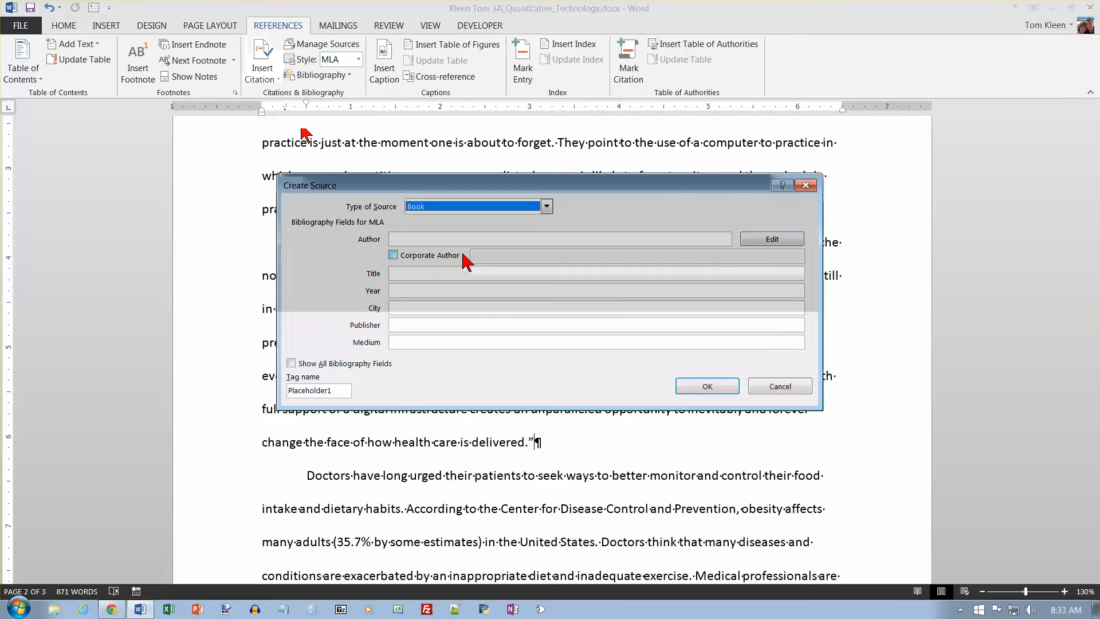
pyautogui.click(541, 211)
pyautogui.click(545, 208)
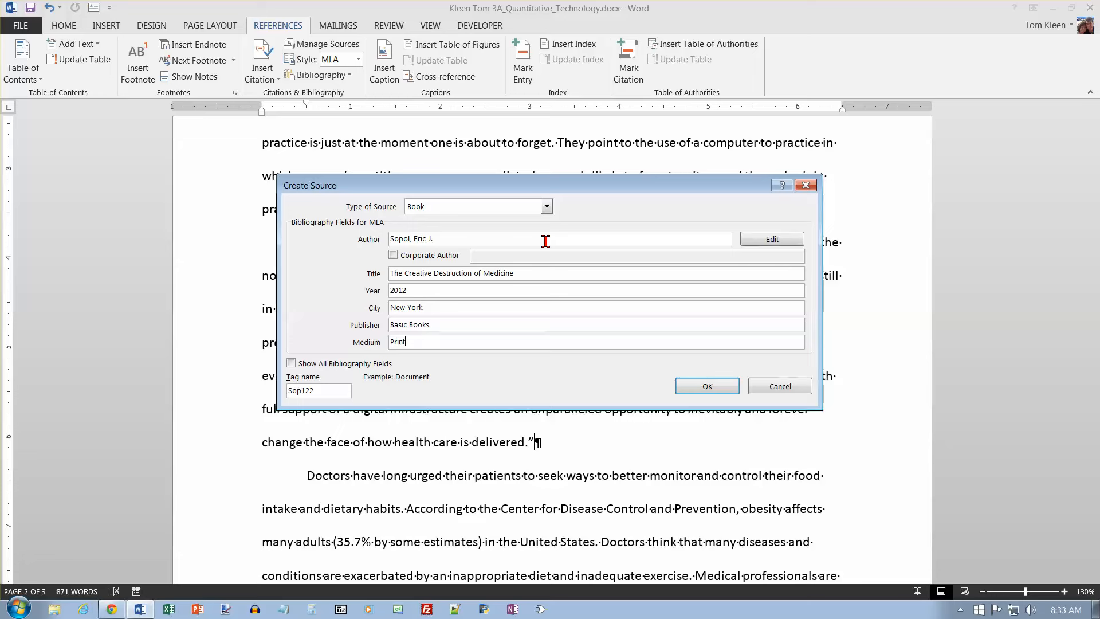
pyautogui.click(707, 386)
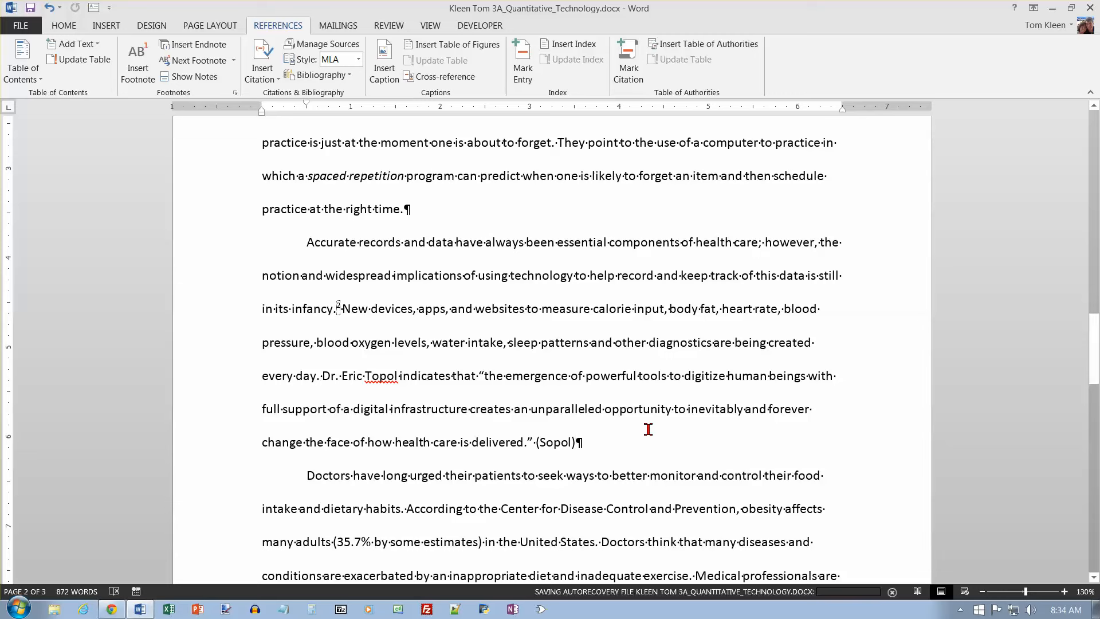
pyautogui.click(30, 9)
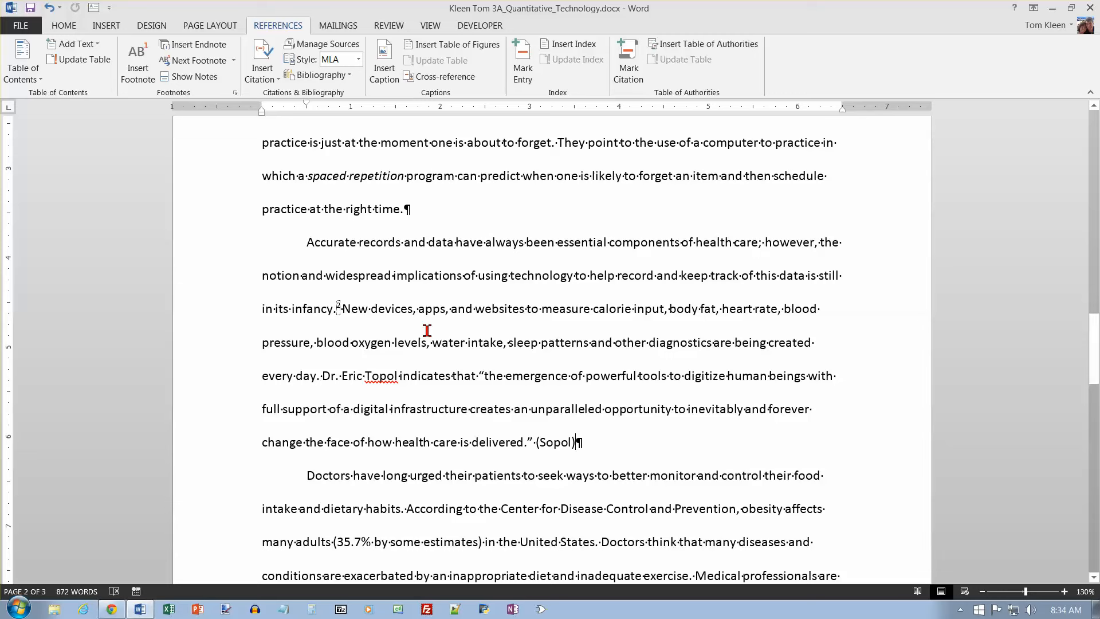
# Step: Edit the citation after "health care is delivered." to add page number 5
pyautogui.click(547, 441)
pyautogui.click(583, 463)
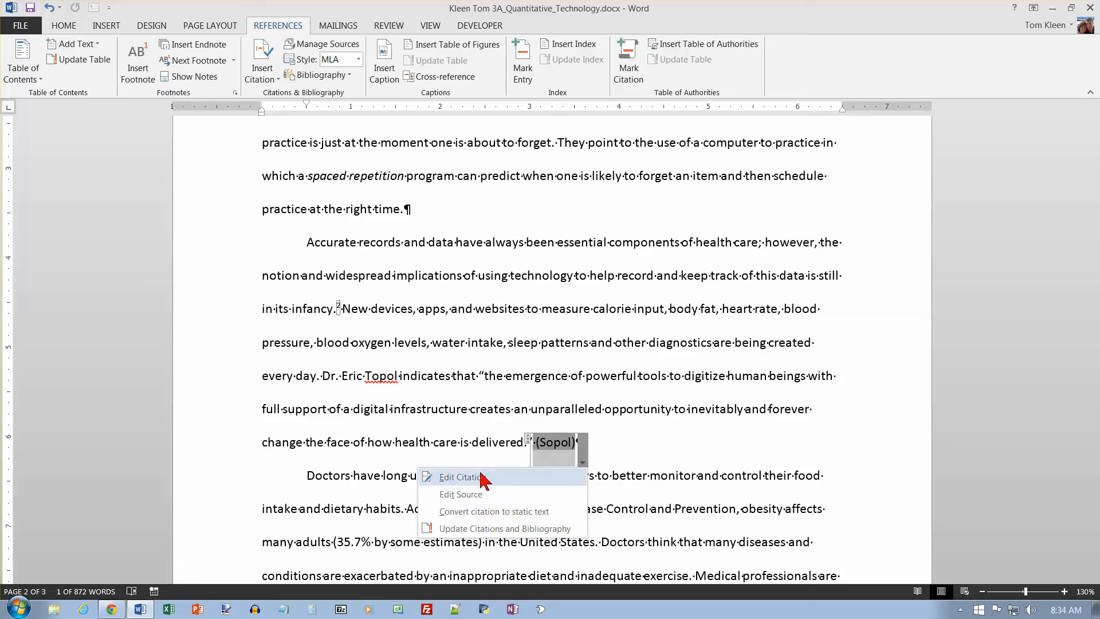
pyautogui.click(483, 478)
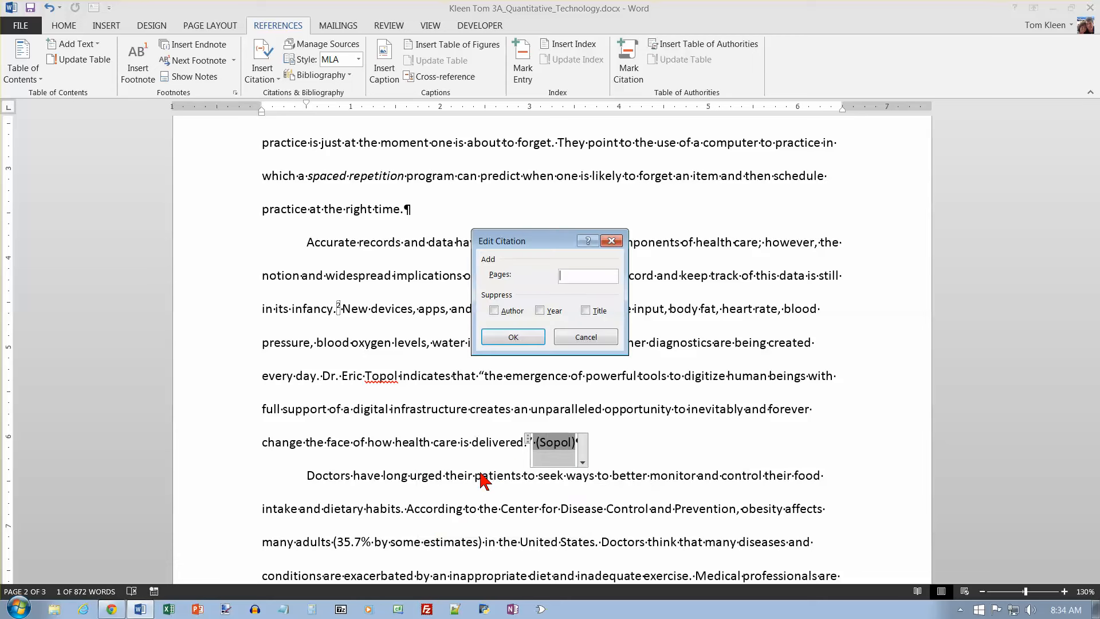
pyautogui.click(602, 276)
pyautogui.write('5')
pyautogui.click(536, 342)
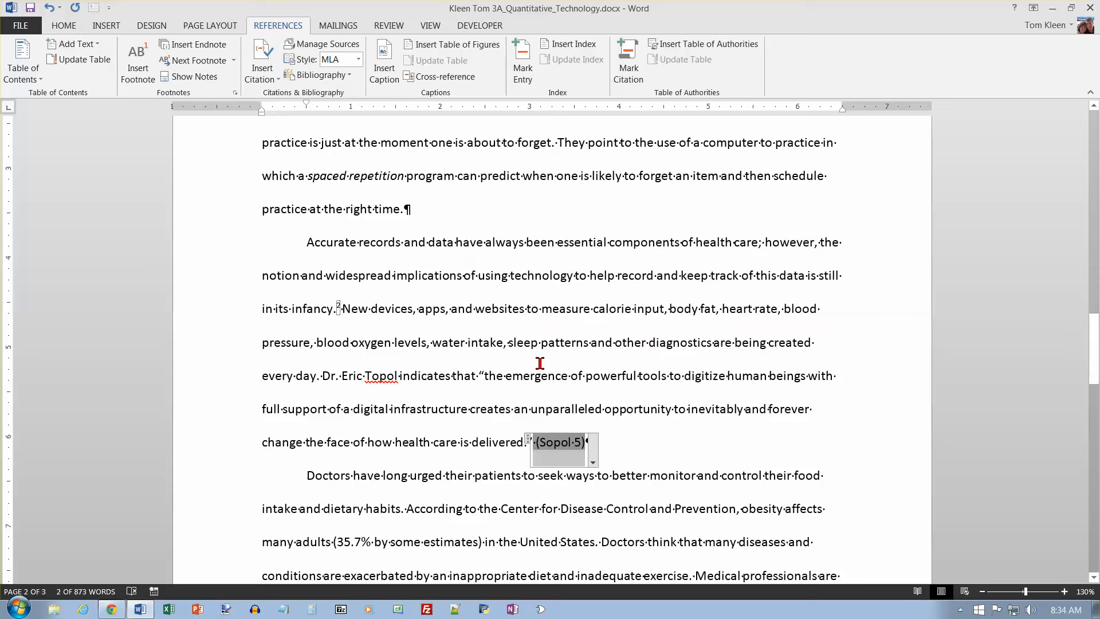
# Step: Cite a new Book source at the document's end: both authors' names, The Strategic Application of Information Technology in Health Care Organizations, 2011, San Francisco, Jossey-Boss, Print
pyautogui.hotkey('ctrl', 'End')
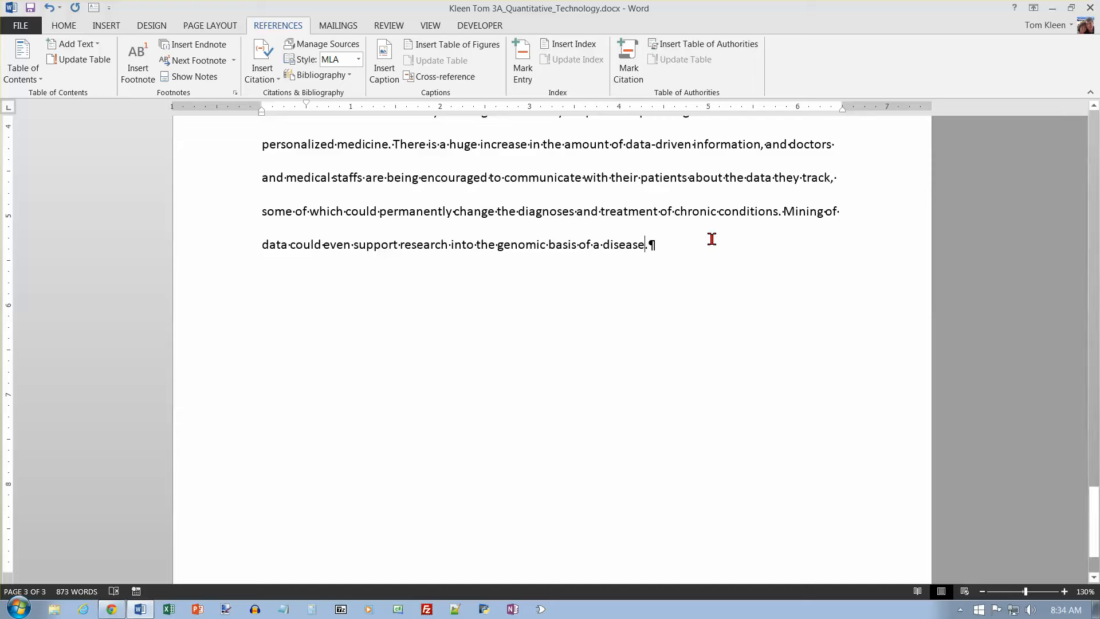
pyautogui.click(268, 67)
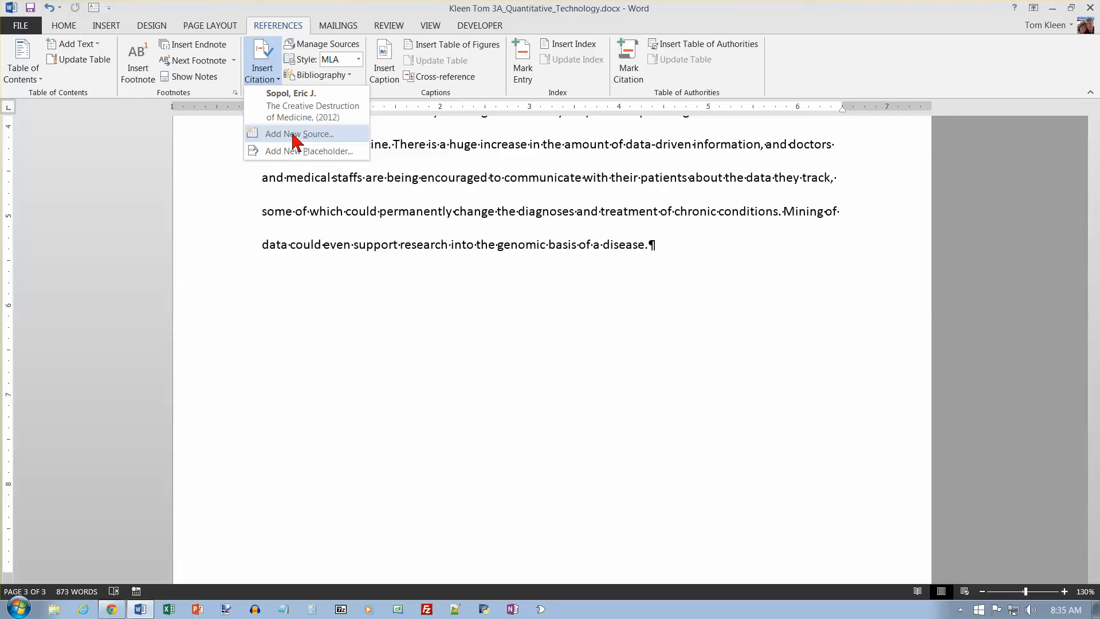
pyautogui.click(293, 135)
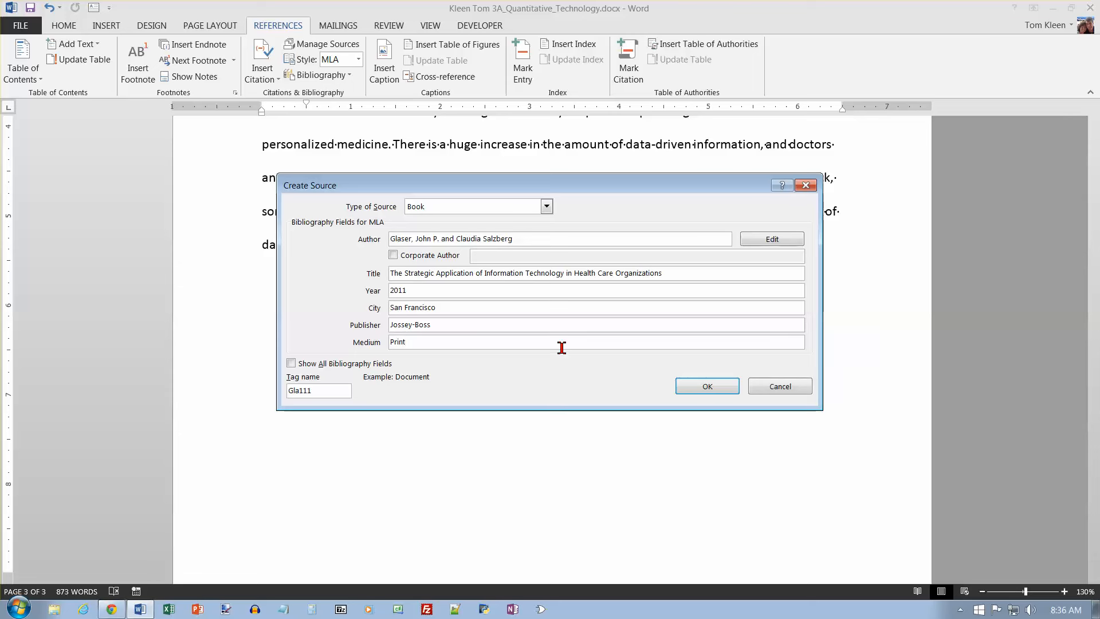
pyautogui.click(689, 391)
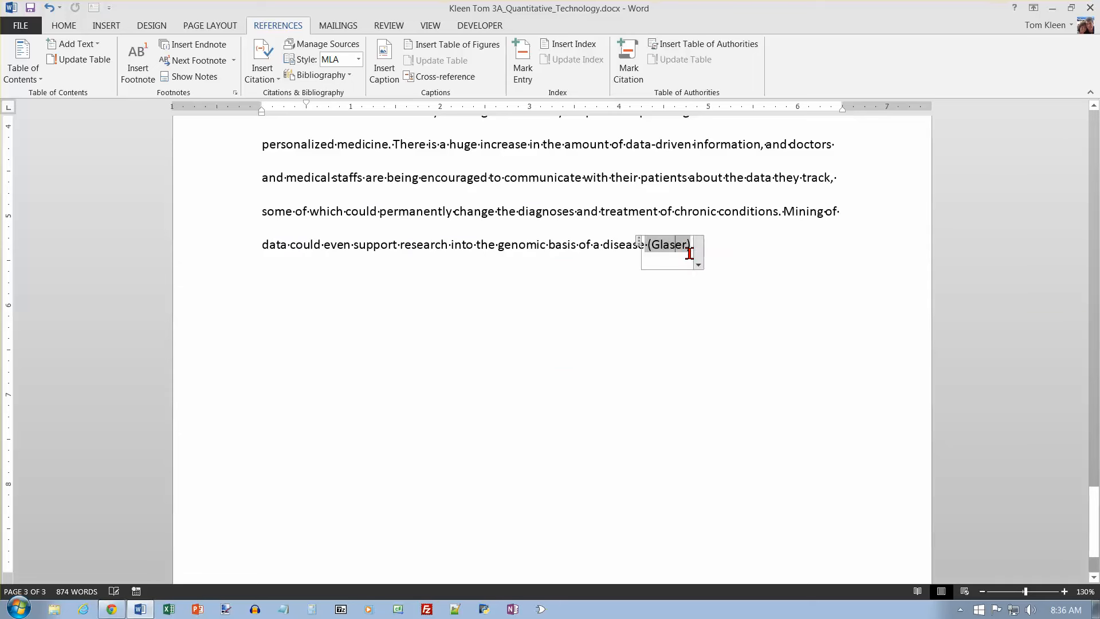
# Step: Add page number 28 to the citation at the document's end and review the document's cited sources in the Source Manager
pyautogui.click(699, 266)
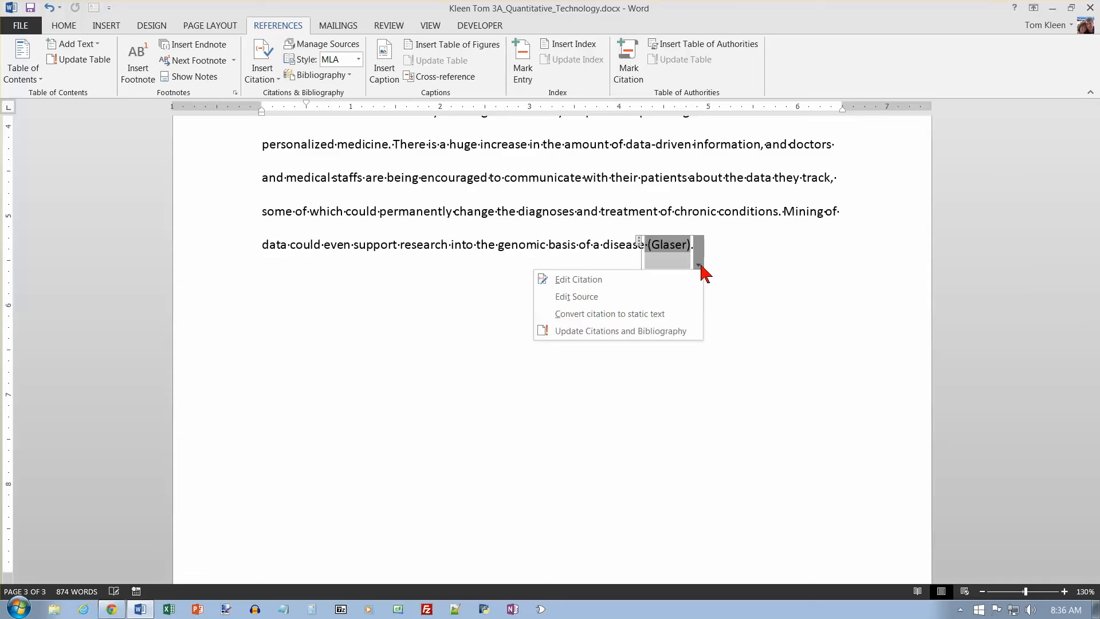
pyautogui.click(676, 279)
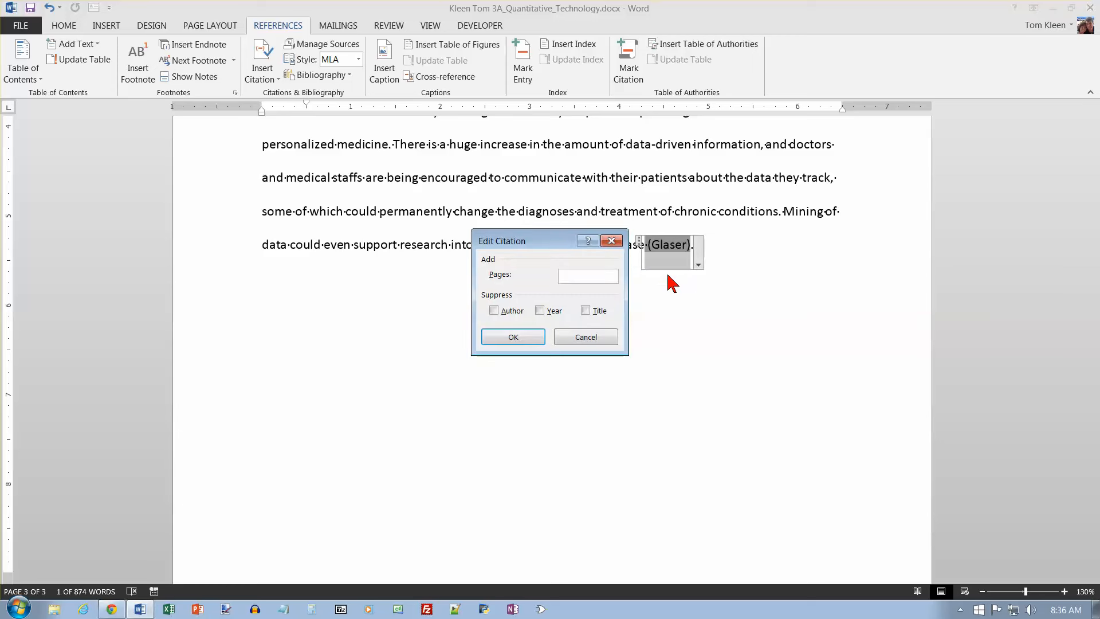
pyautogui.write('28')
pyautogui.click(518, 337)
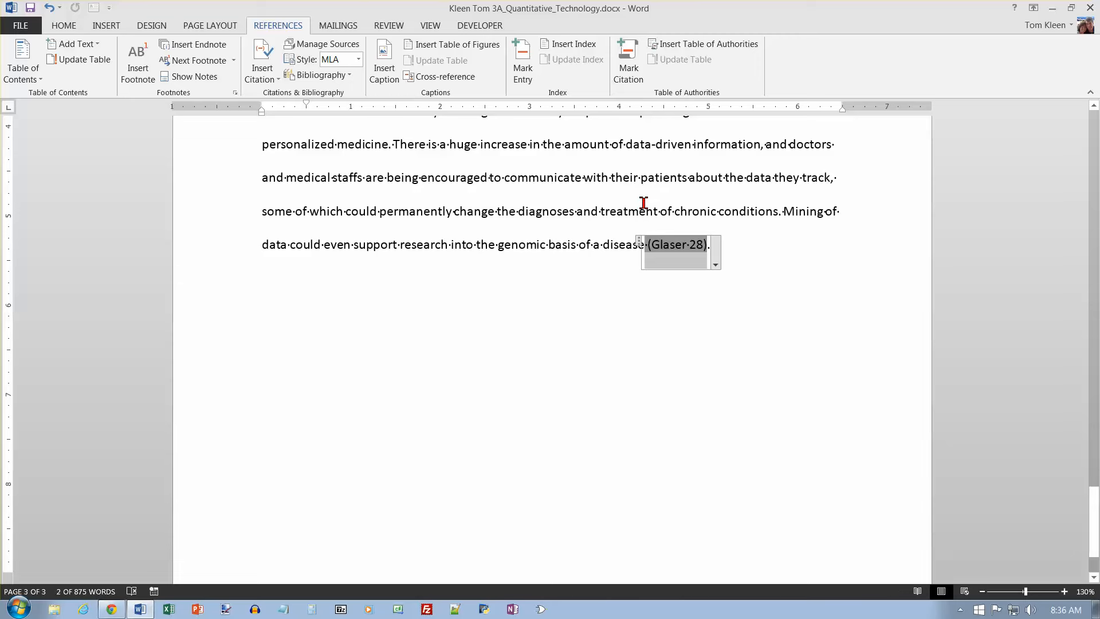
pyautogui.click(321, 45)
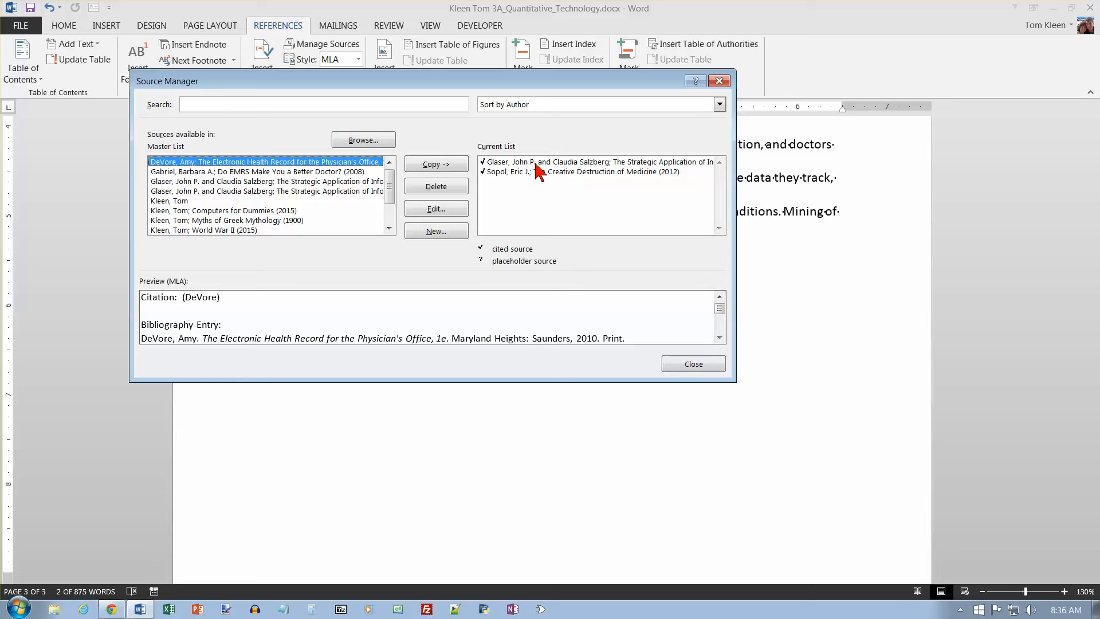
pyautogui.click(684, 364)
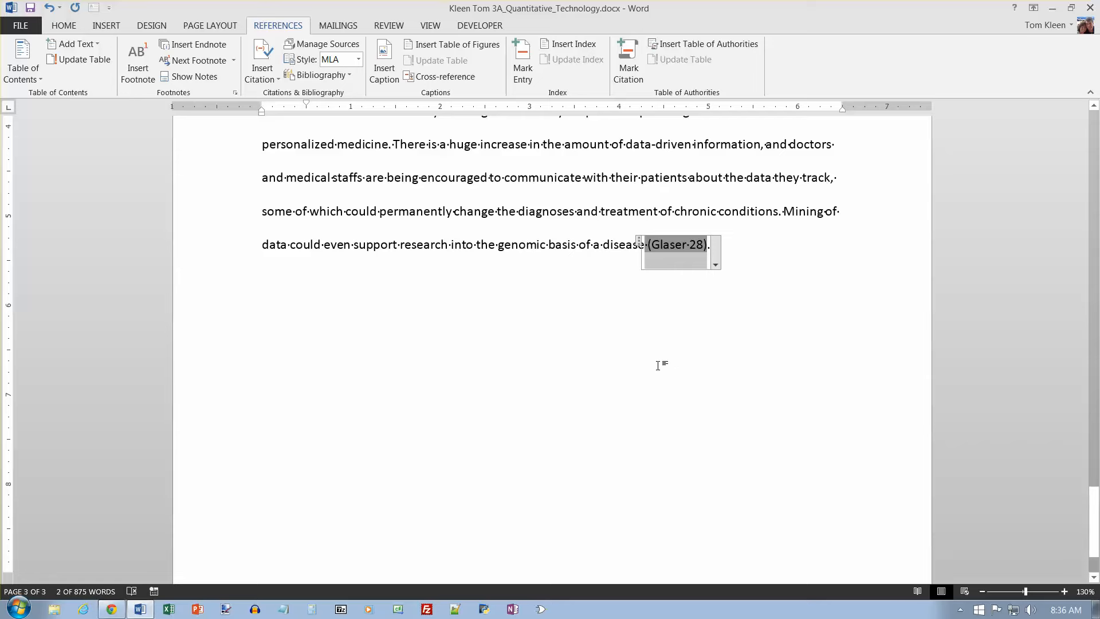
# Step: After "United States" on page 2, cite a Web site source: authors, NCHS Data Brief Number 82, 15 January 2012, accessed 17 January 2016, Web; save
pyautogui.scroll(15, 612, 277)
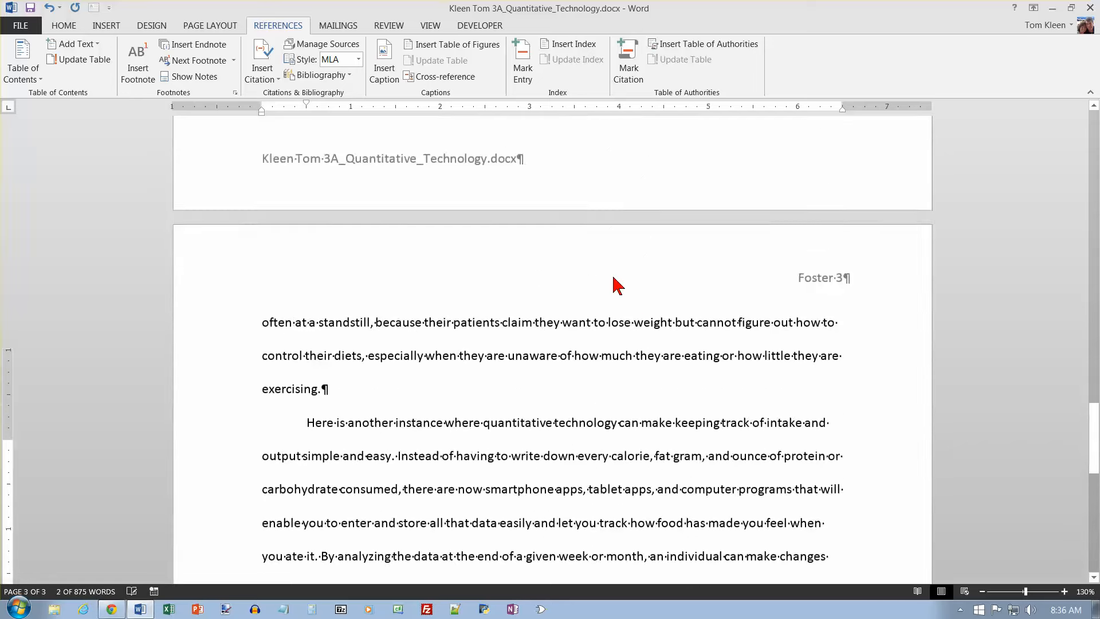
pyautogui.scroll(3, 615, 281)
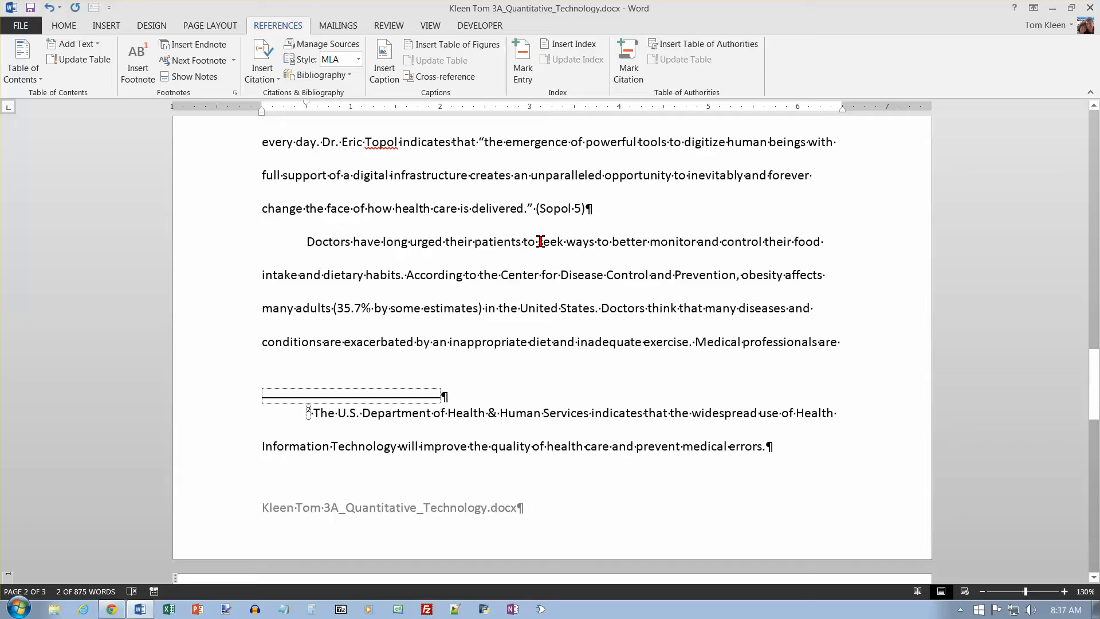
pyautogui.click(478, 244)
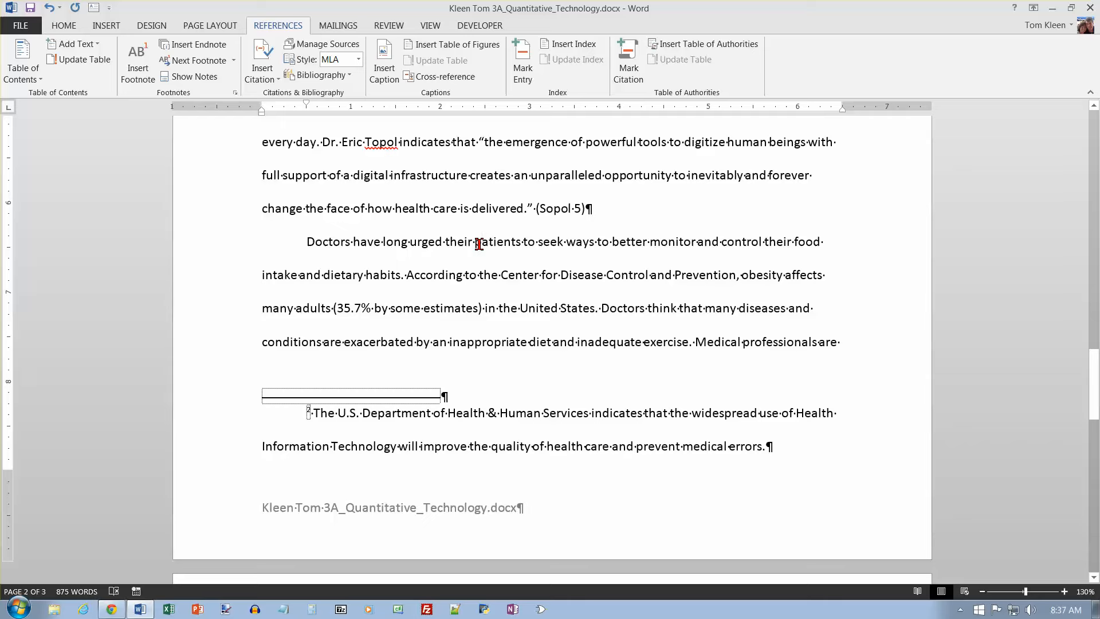
pyautogui.click(594, 309)
pyautogui.click(268, 74)
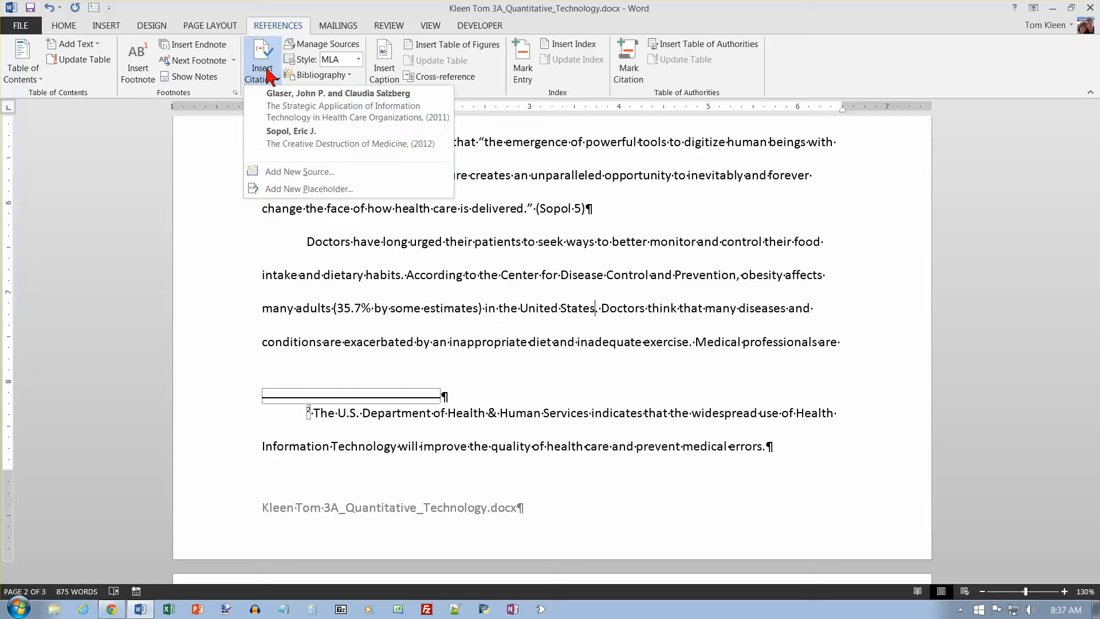
pyautogui.click(302, 172)
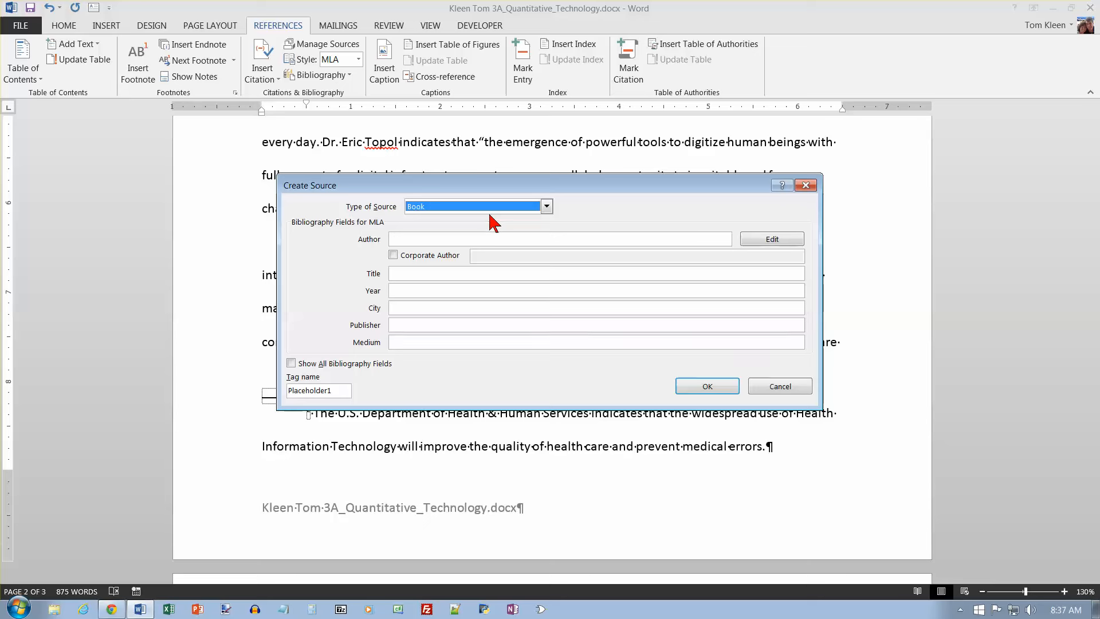
pyautogui.click(547, 207)
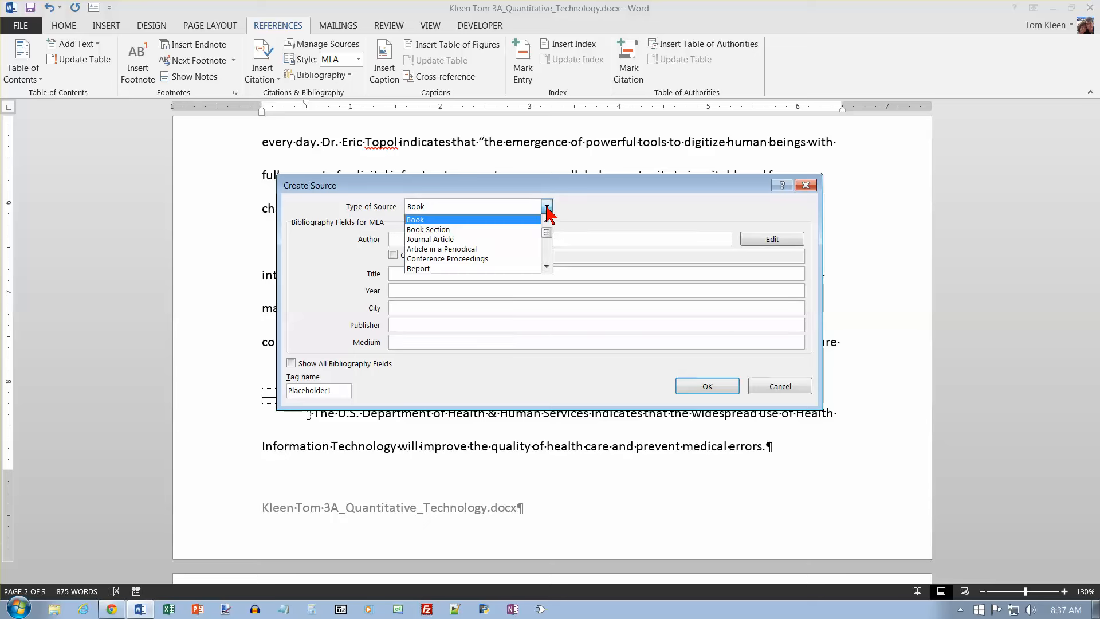
pyautogui.click(547, 267)
pyautogui.click(547, 267)
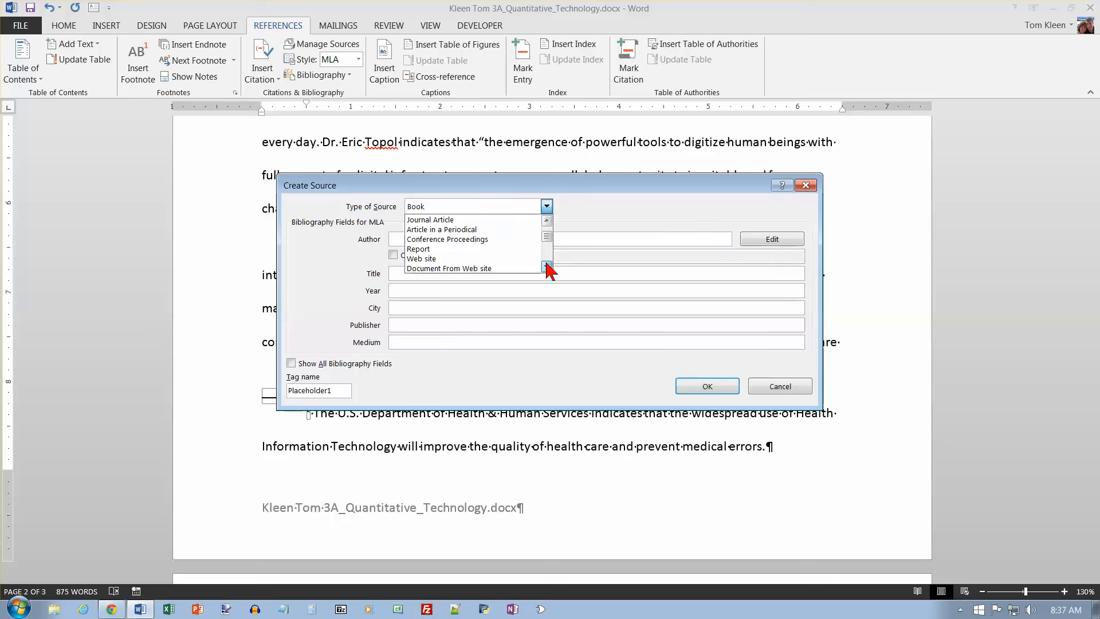
pyautogui.click(469, 258)
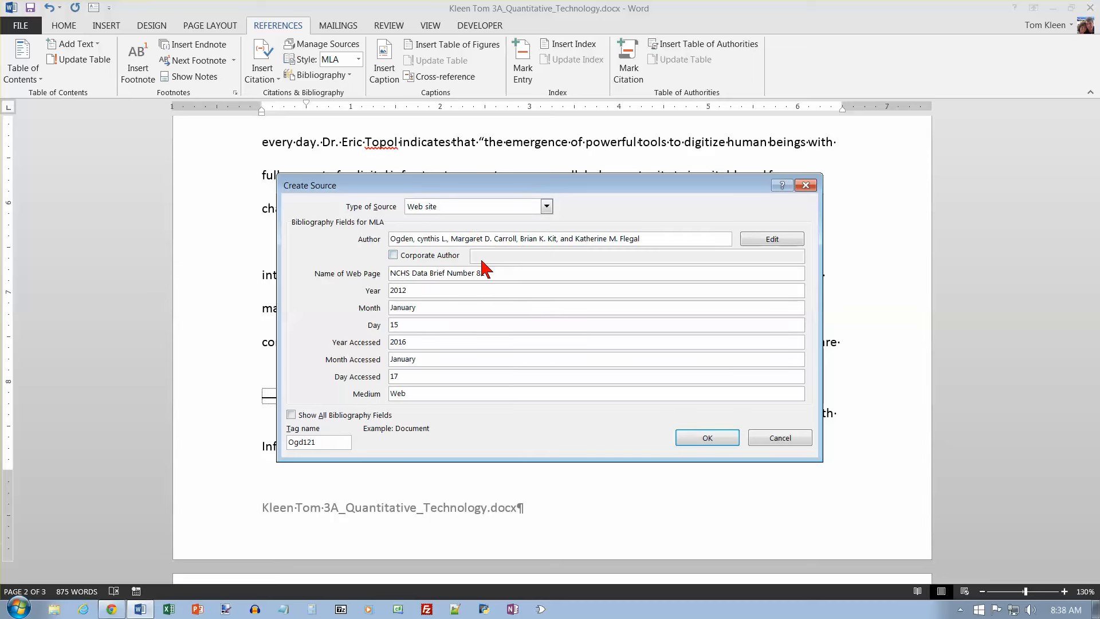
pyautogui.click(709, 438)
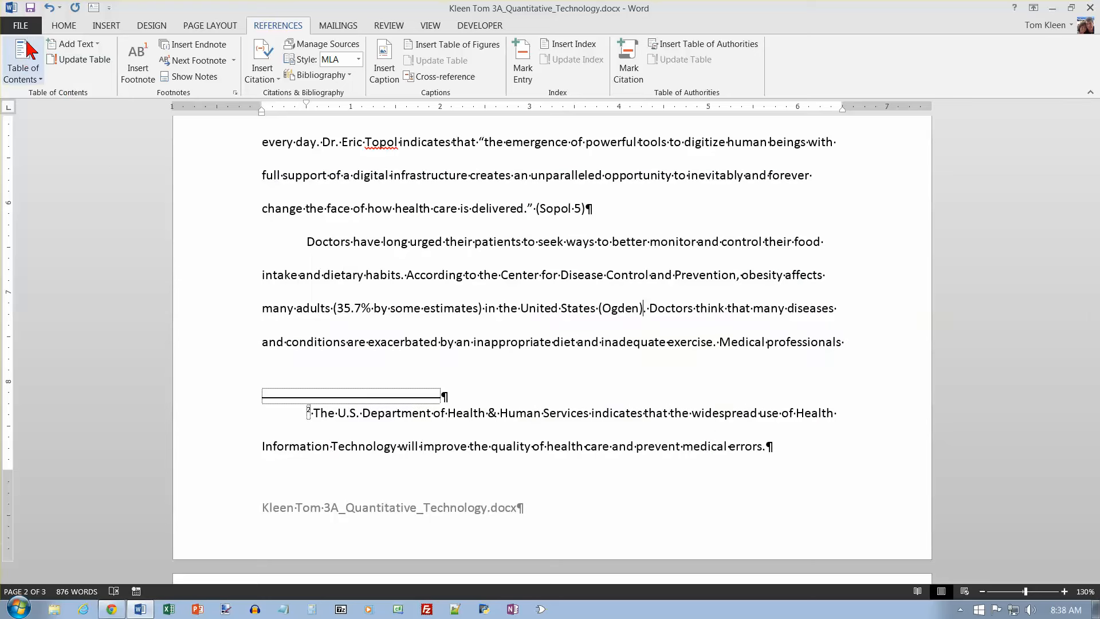
pyautogui.click(30, 8)
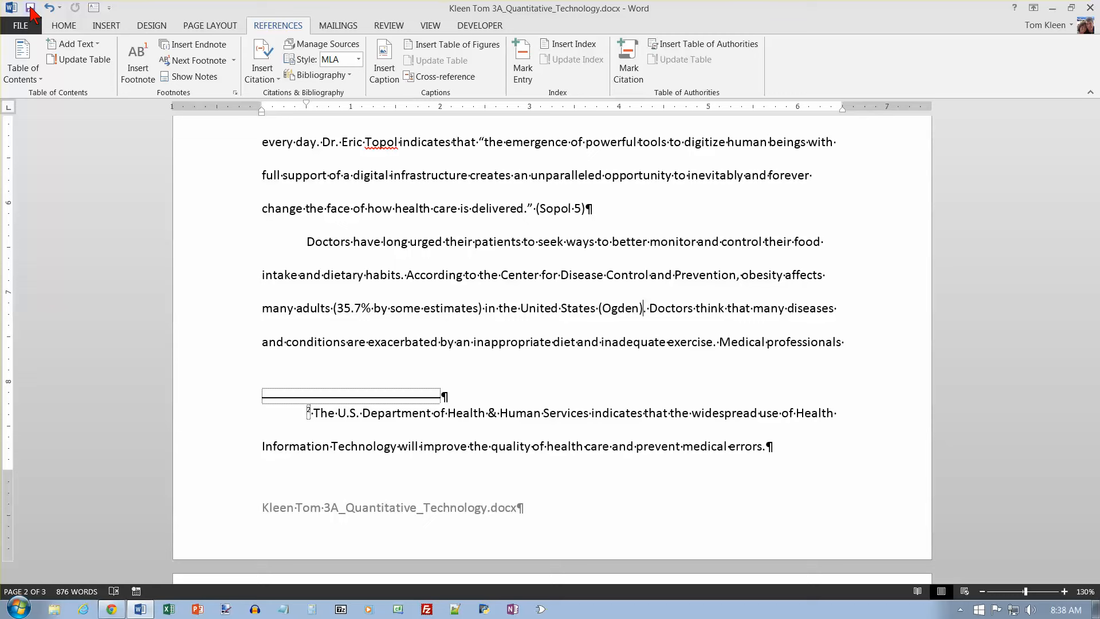
# Step: Add a new paragraph at the end of the document and insert a page break to start page 4
pyautogui.hotkey('ctrl', 'End')
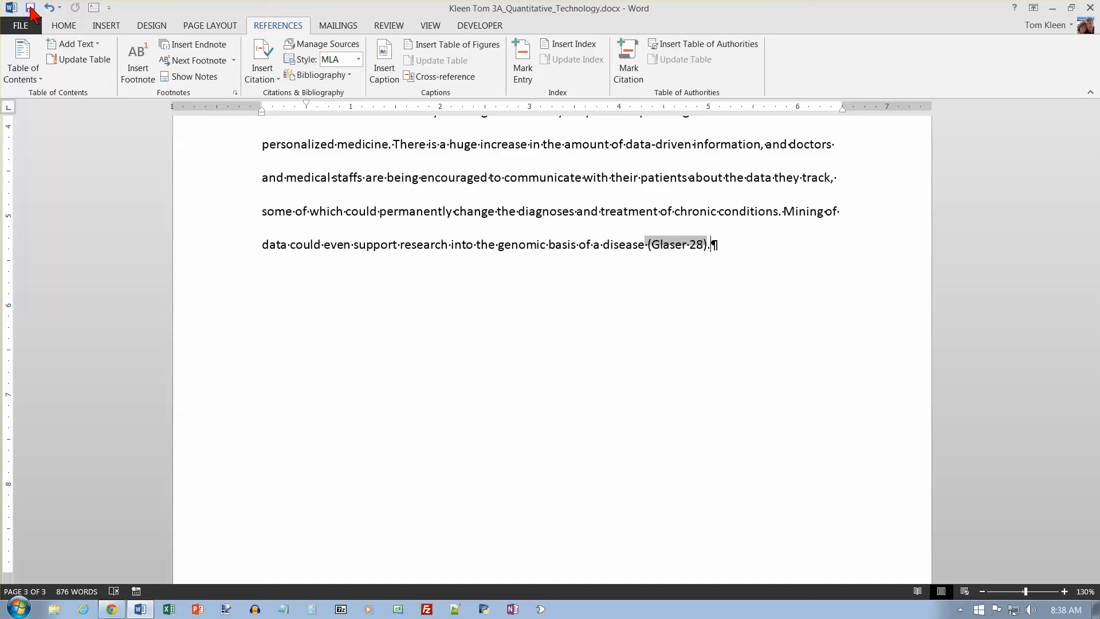
pyautogui.press('Return')
pyautogui.hotkey('ctrl', 'Return')
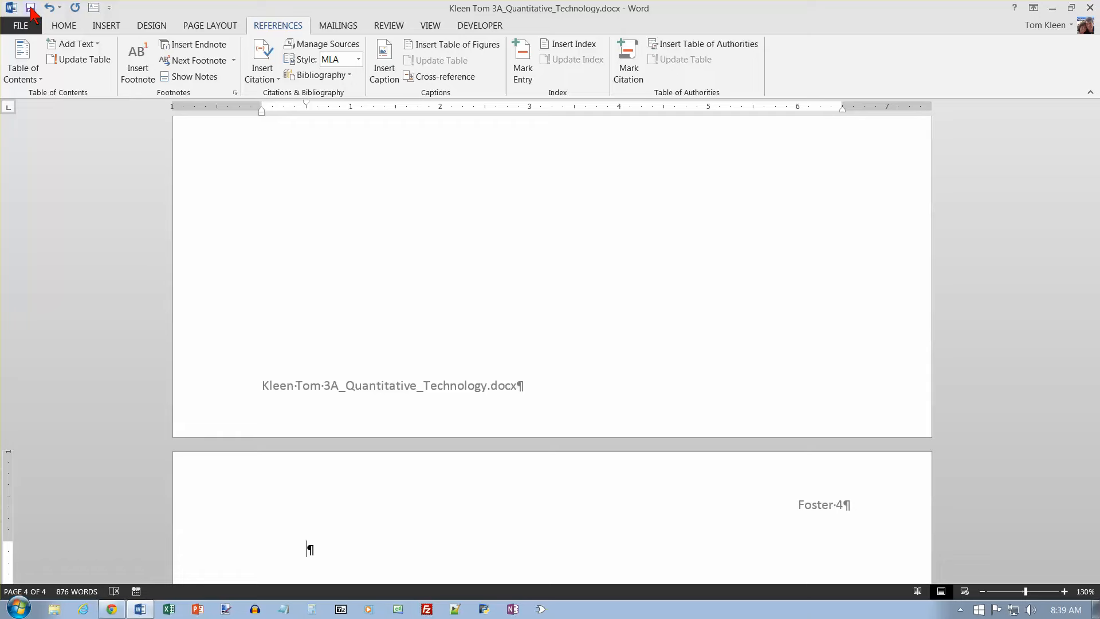
# Step: Remove the first-line indent from the empty paragraph on page 4 by setting its special indentation to (none)
pyautogui.click(70, 28)
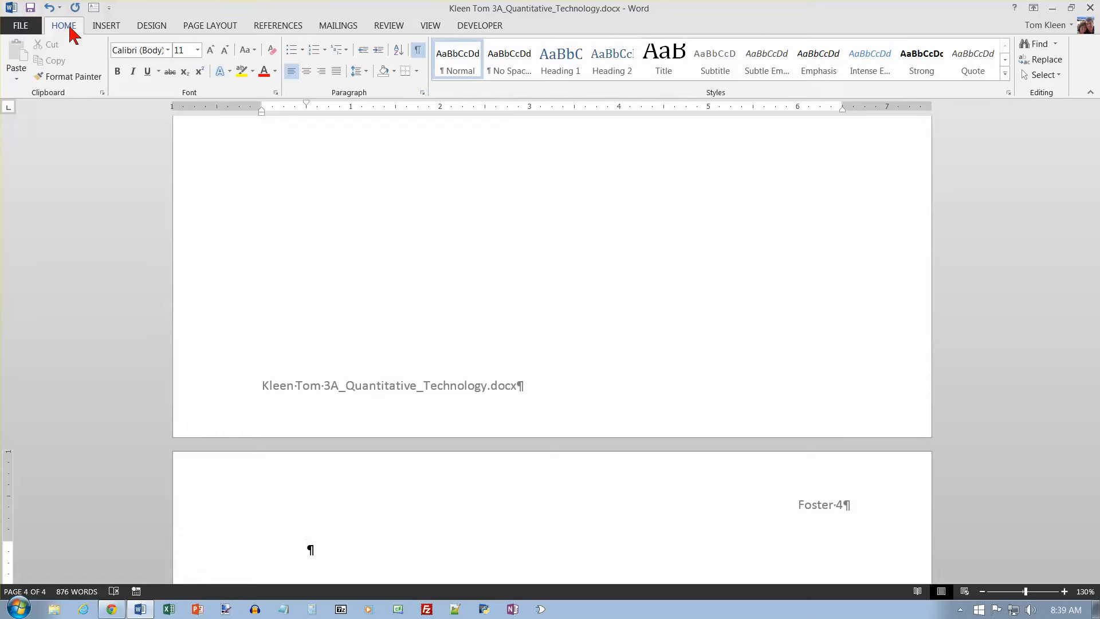
pyautogui.click(422, 93)
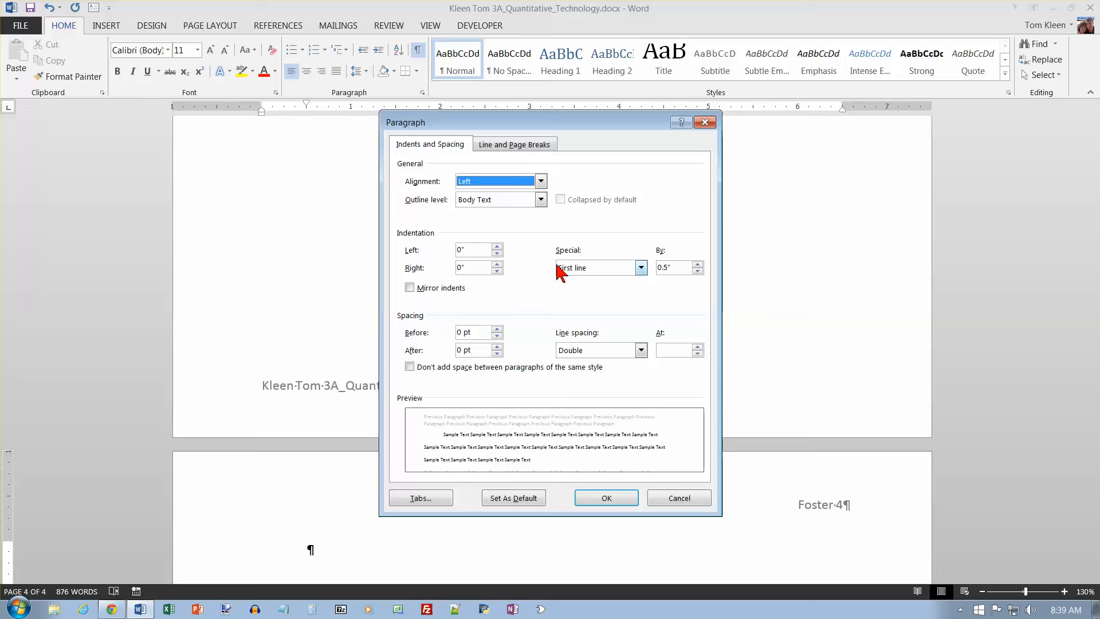
pyautogui.click(644, 269)
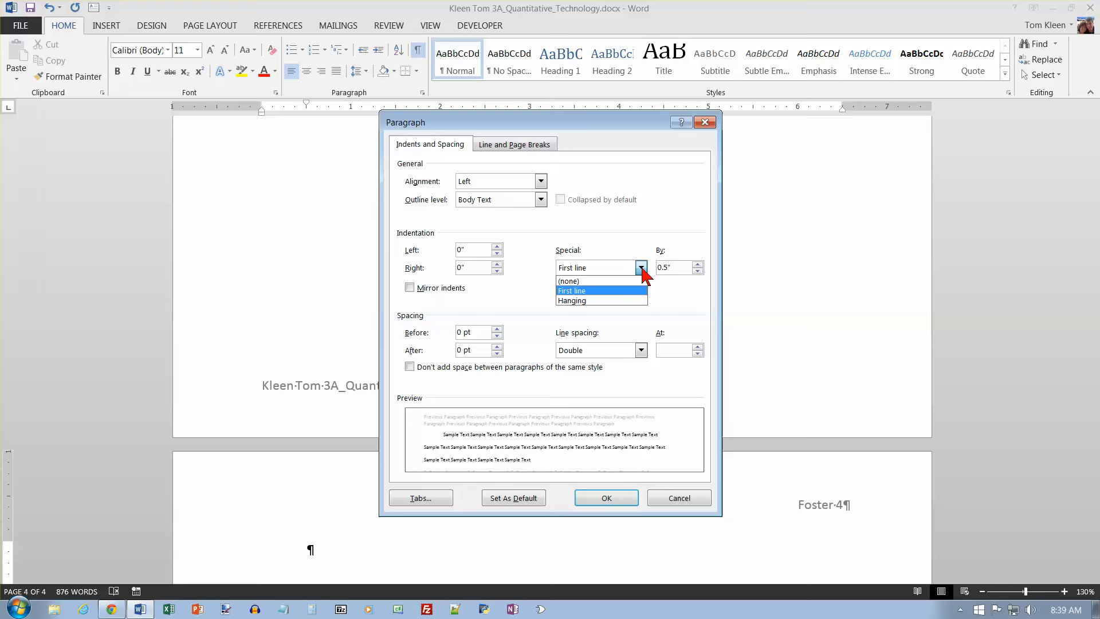
pyautogui.click(614, 278)
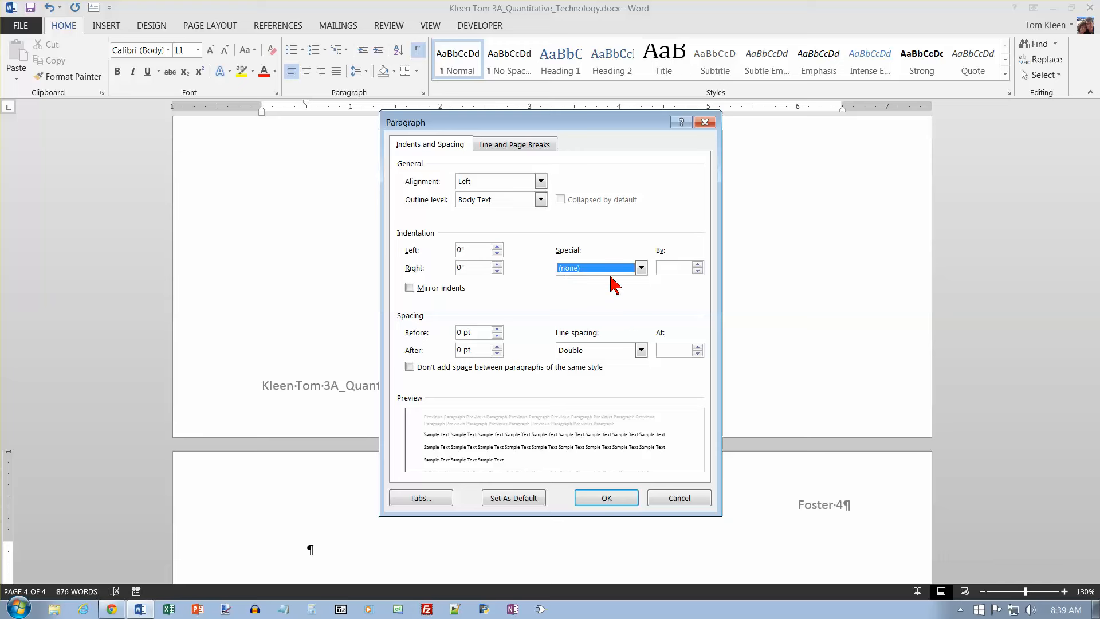
pyautogui.click(606, 497)
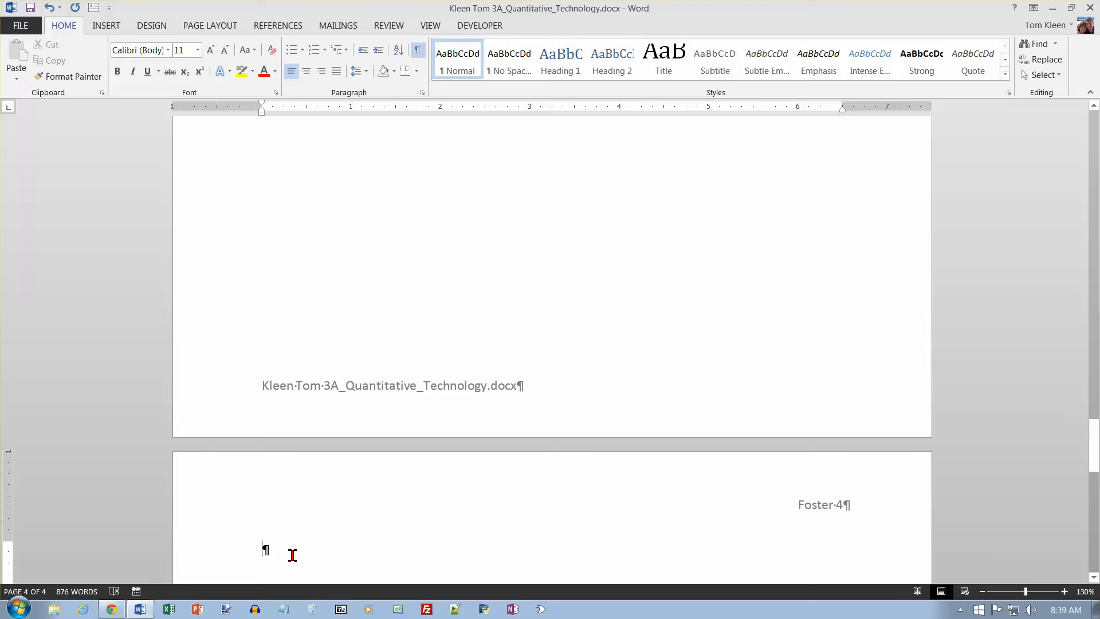
# Step: Enter the heading "Works Cited" on page 4 and begin a new paragraph below it
pyautogui.write('Works Cited')
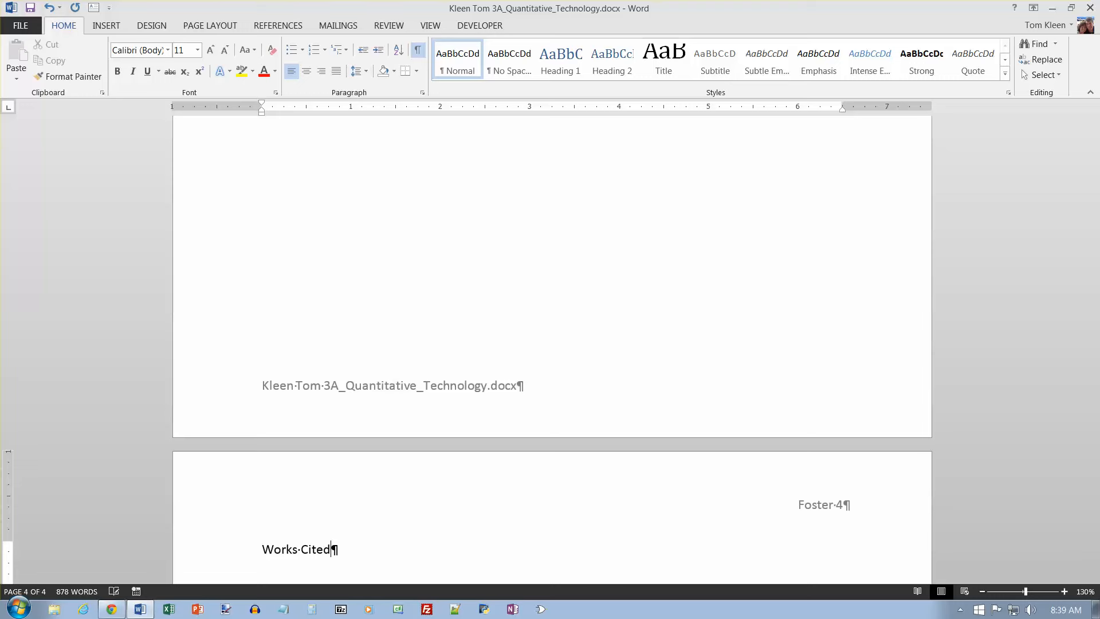
pyautogui.press('Return')
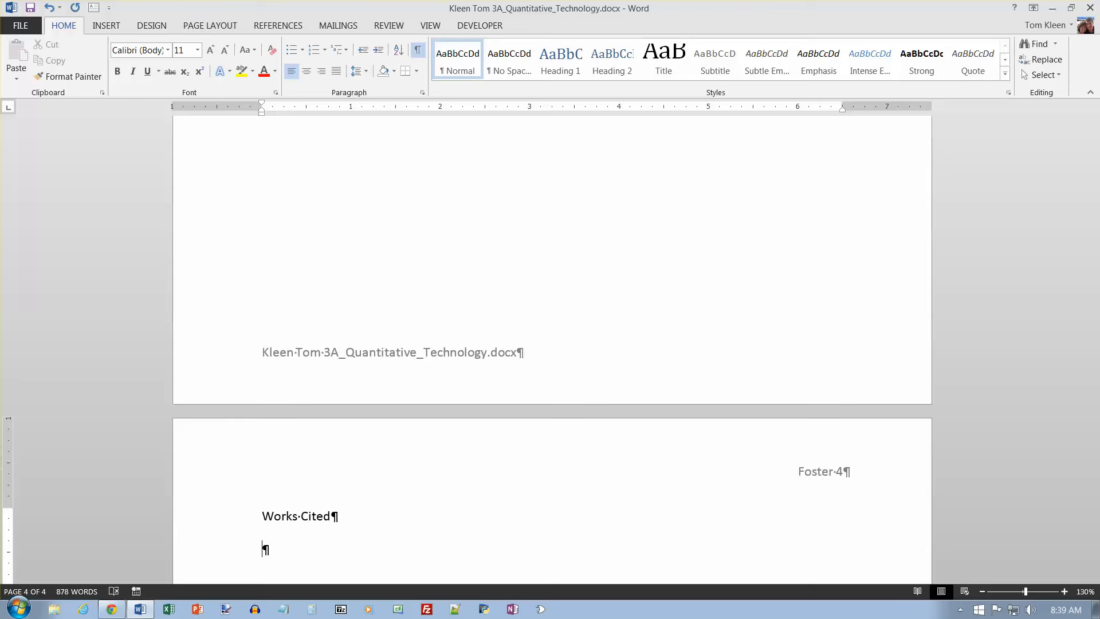
# Step: Insert the bibliography field without a built-in heading below "Works Cited" and check its entries
pyautogui.click(277, 26)
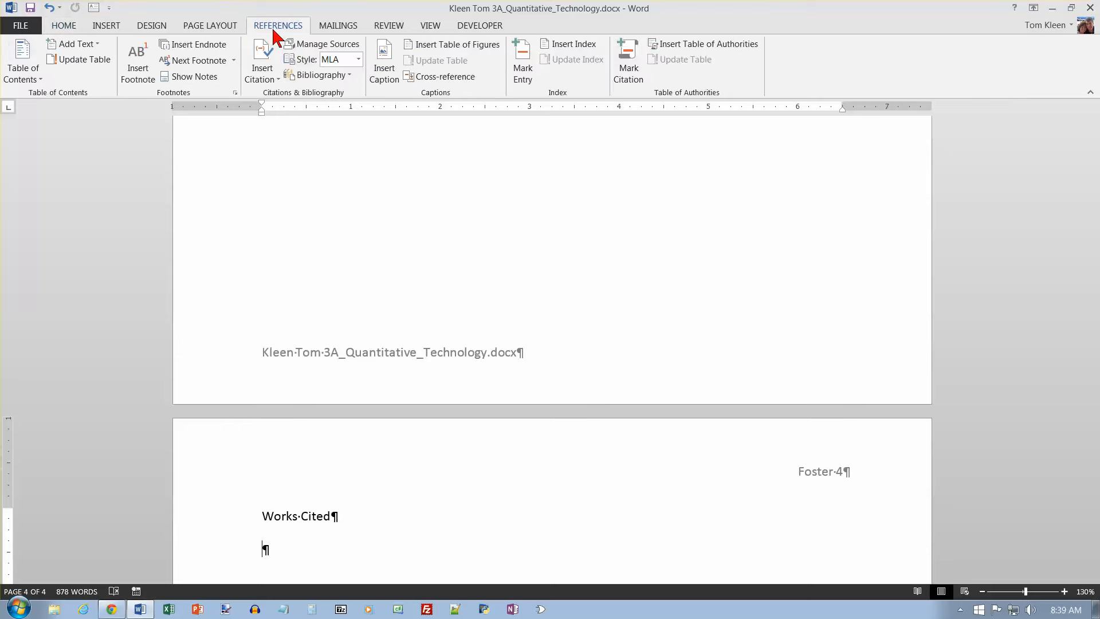
pyautogui.click(349, 75)
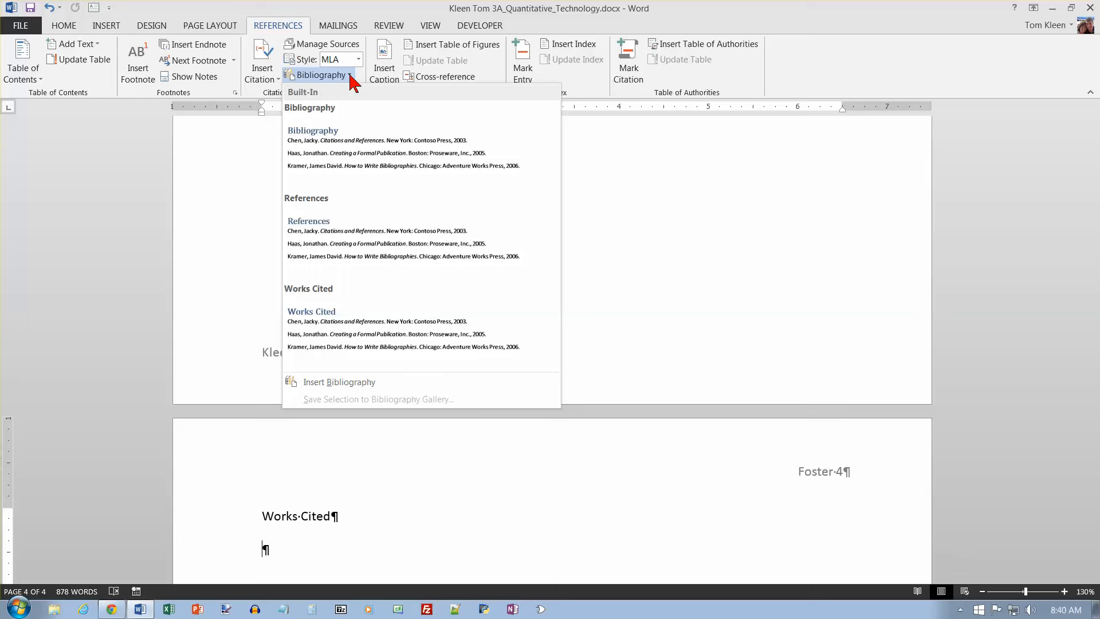
pyautogui.click(365, 383)
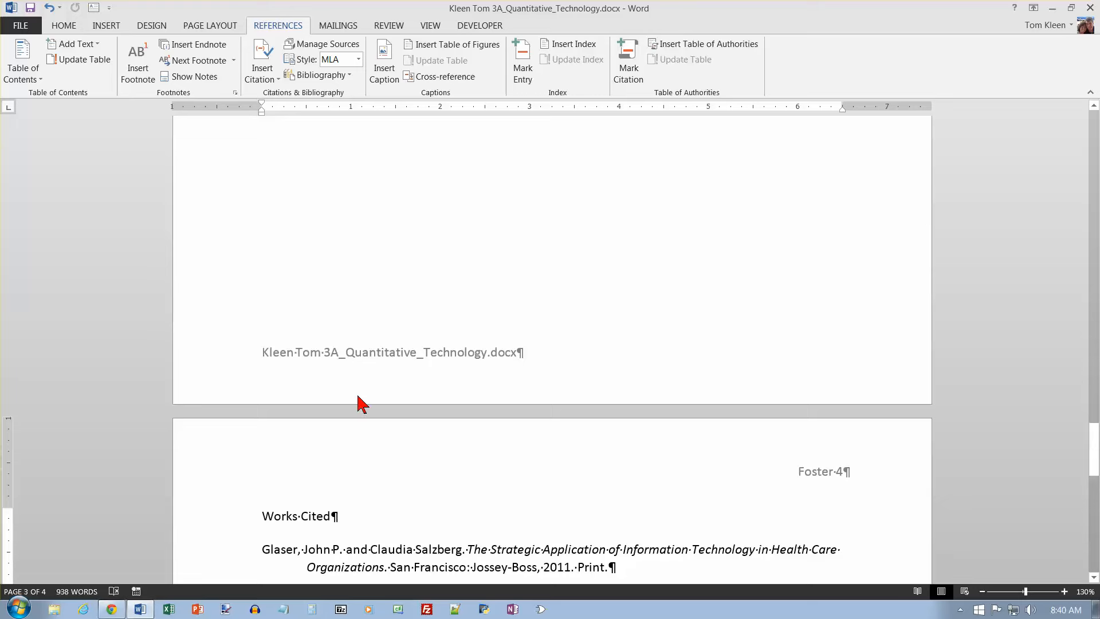
pyautogui.scroll(-3, 362, 404)
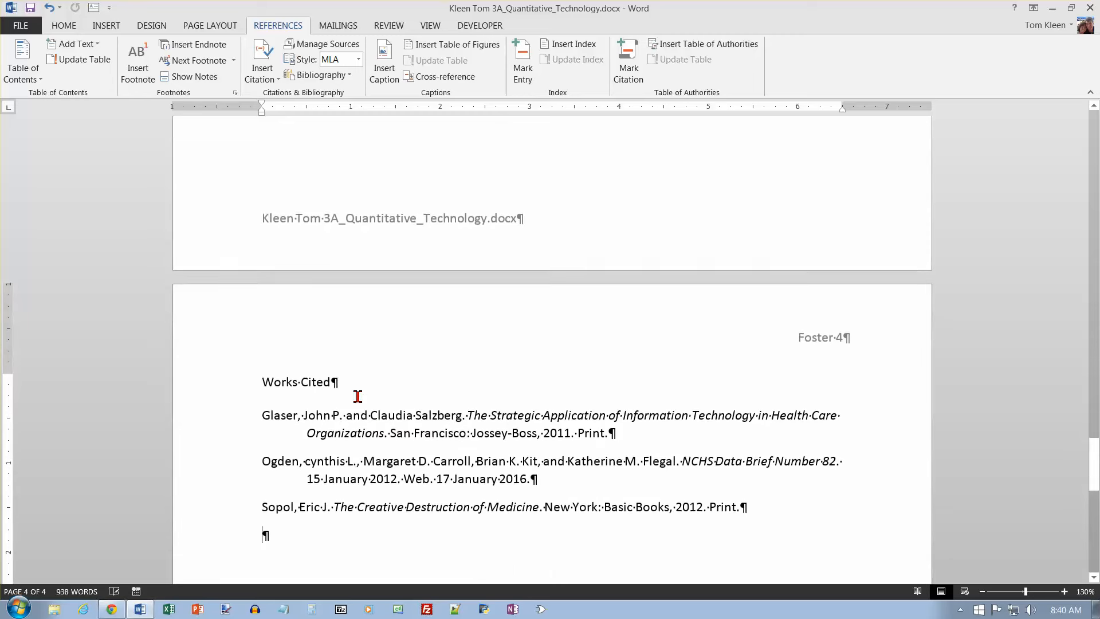
# Step: Double-space all three bibliography entries below the "Works Cited" heading and set their paragraph spacing after to 0 pt
pyautogui.click(372, 373)
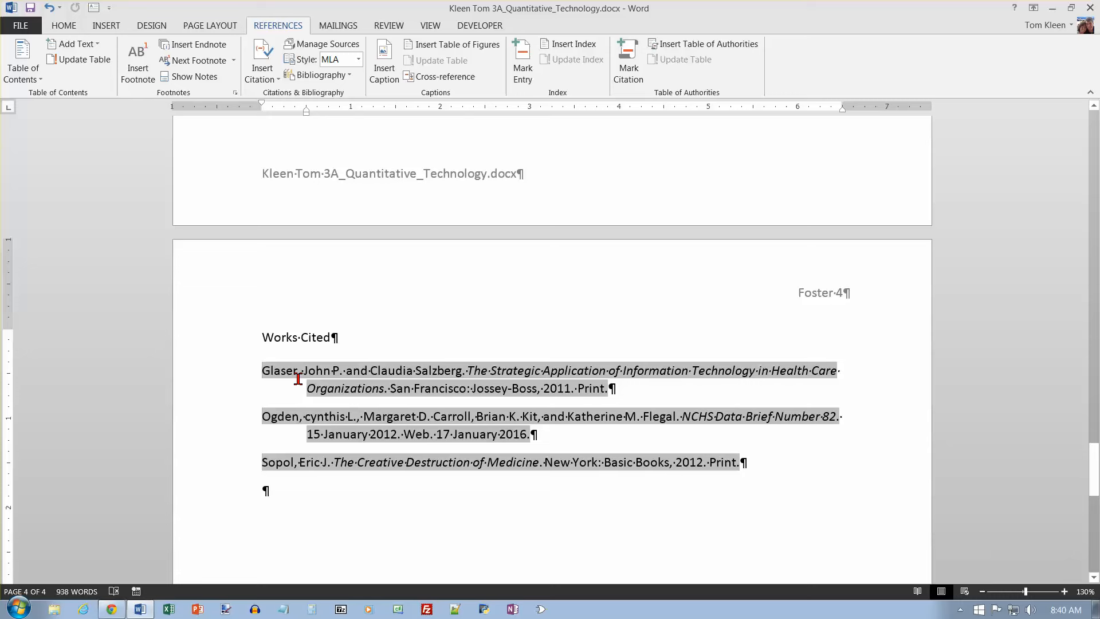
pyautogui.click(62, 26)
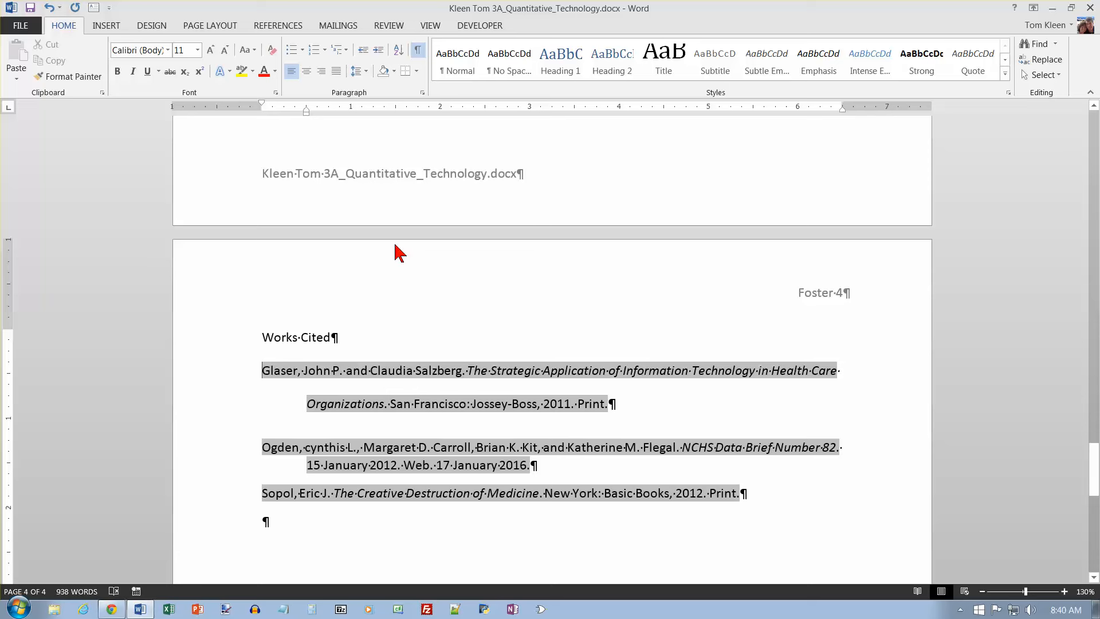
pyautogui.moveTo(217, 369); pyautogui.dragTo(225, 501)
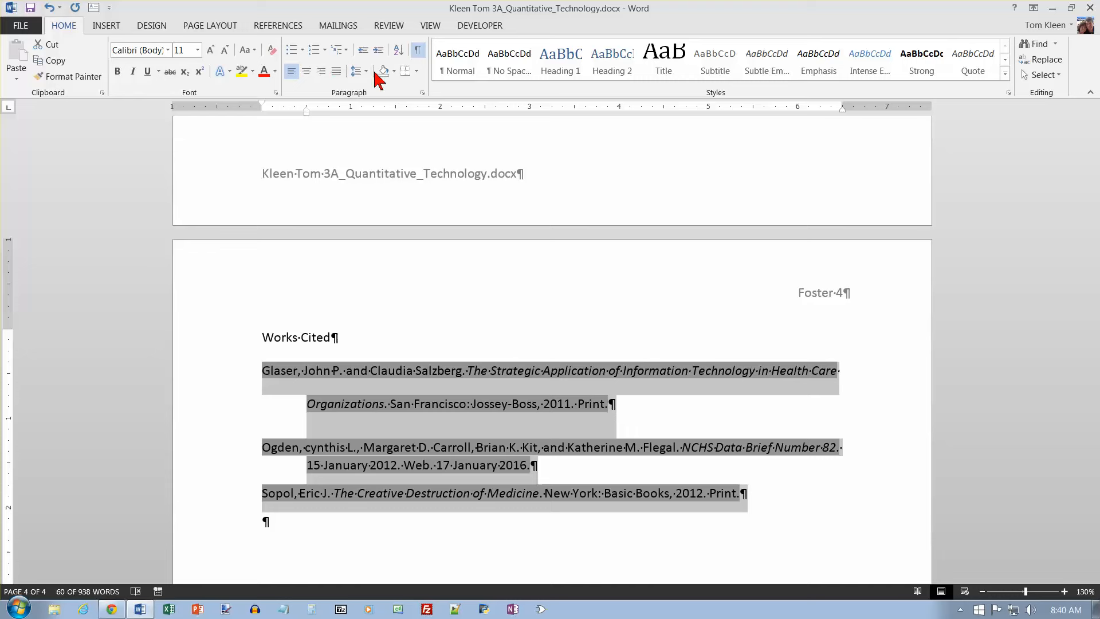
pyautogui.click(209, 25)
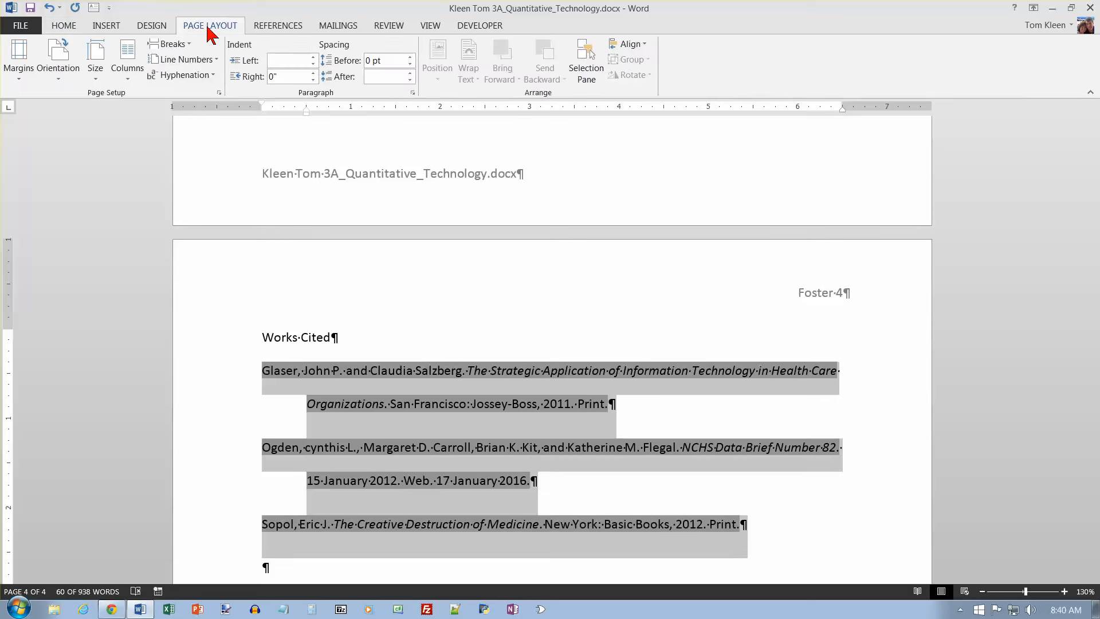
pyautogui.click(411, 79)
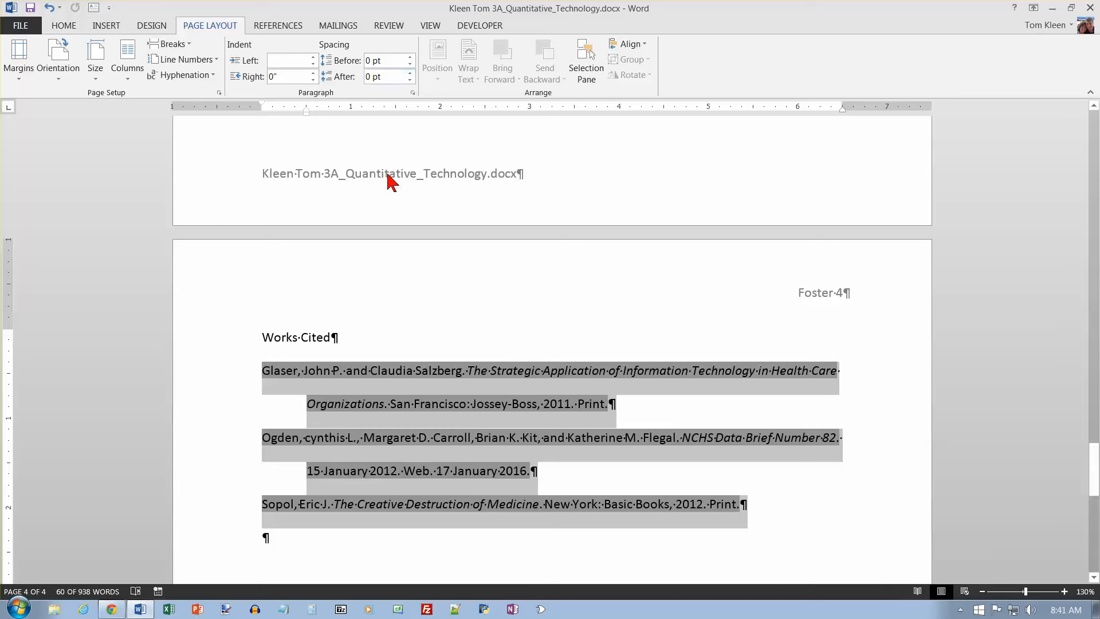
# Step: Center the "Works Cited" heading on page 4 and save the document
pyautogui.click(292, 338)
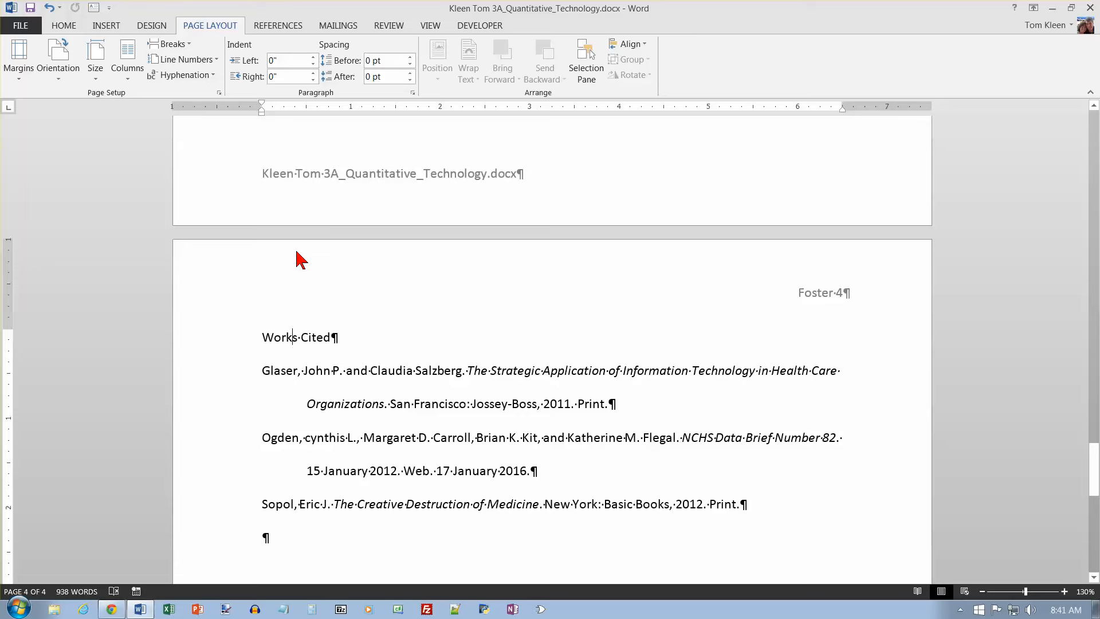
pyautogui.hotkey('ctrl', 'e')
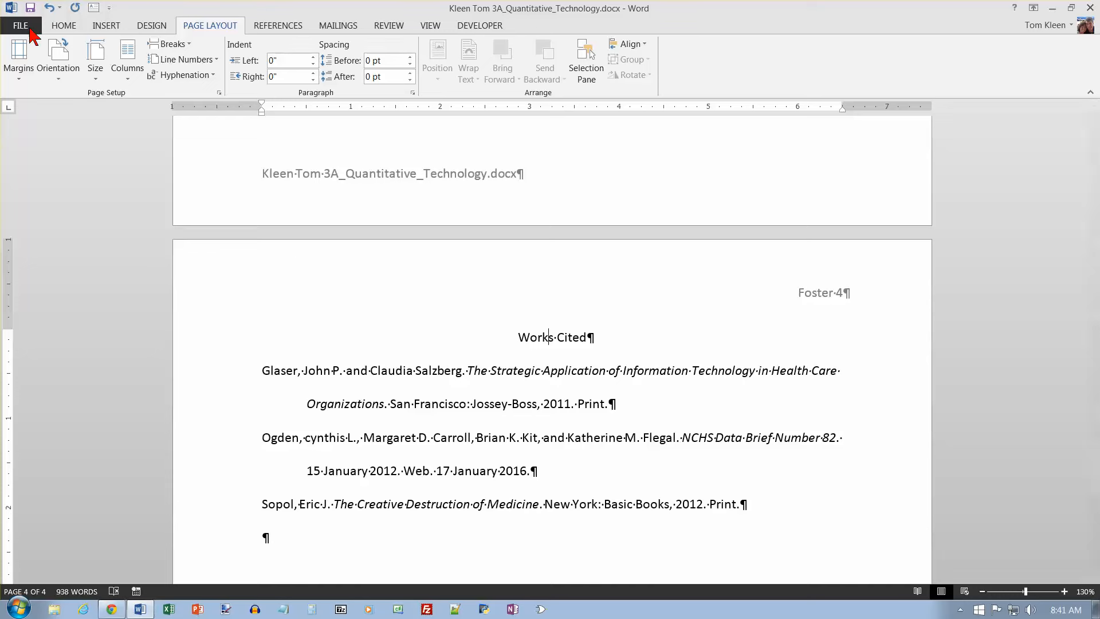
pyautogui.click(30, 8)
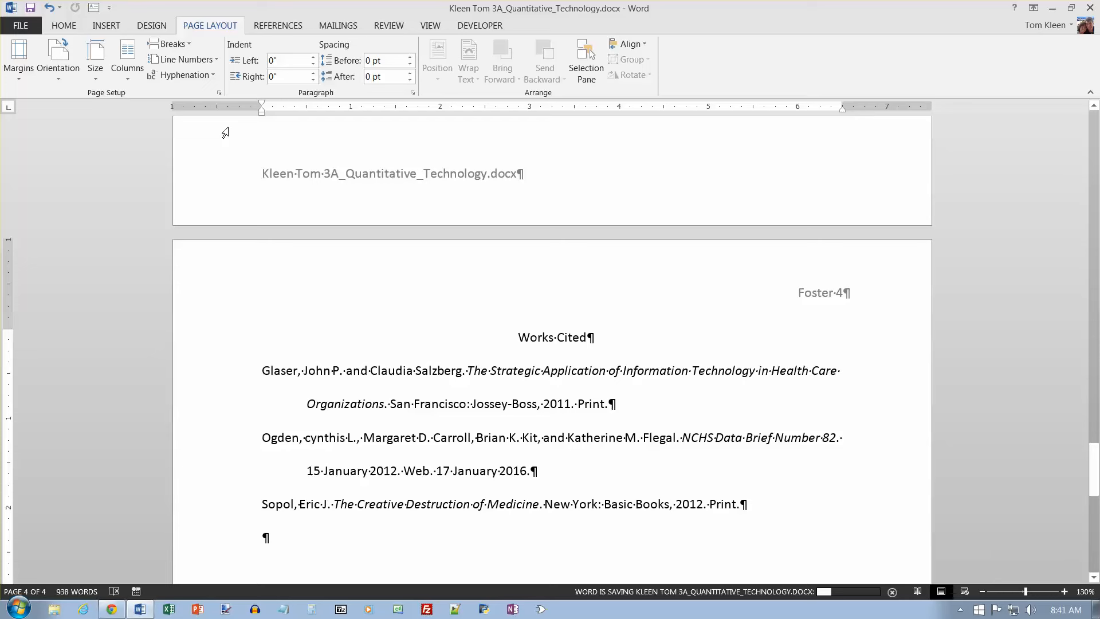